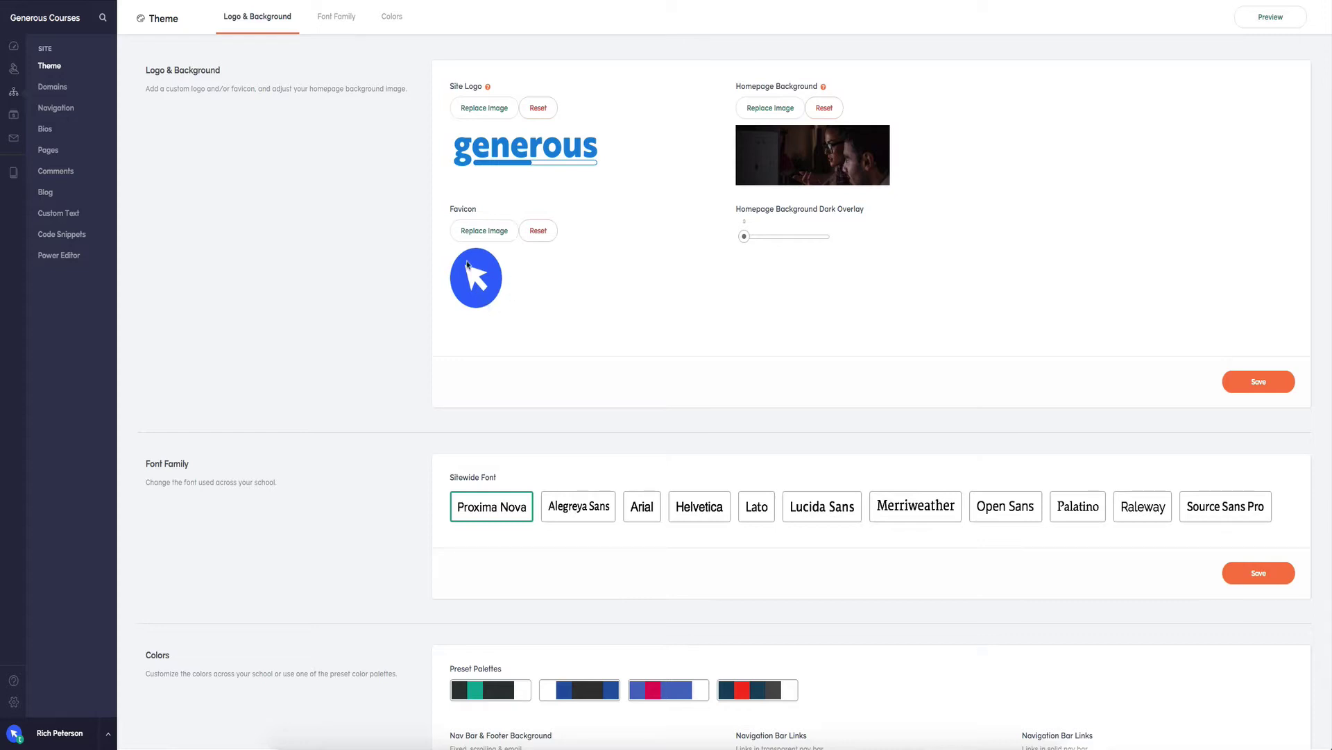
- Examine the theme's logo, favicon, homepage background and dark overlay, sitewide font and color palette settings
{"action": "scroll", "coordinate": [476, 306], "scroll_direction": "down", "scroll_amount": 1}
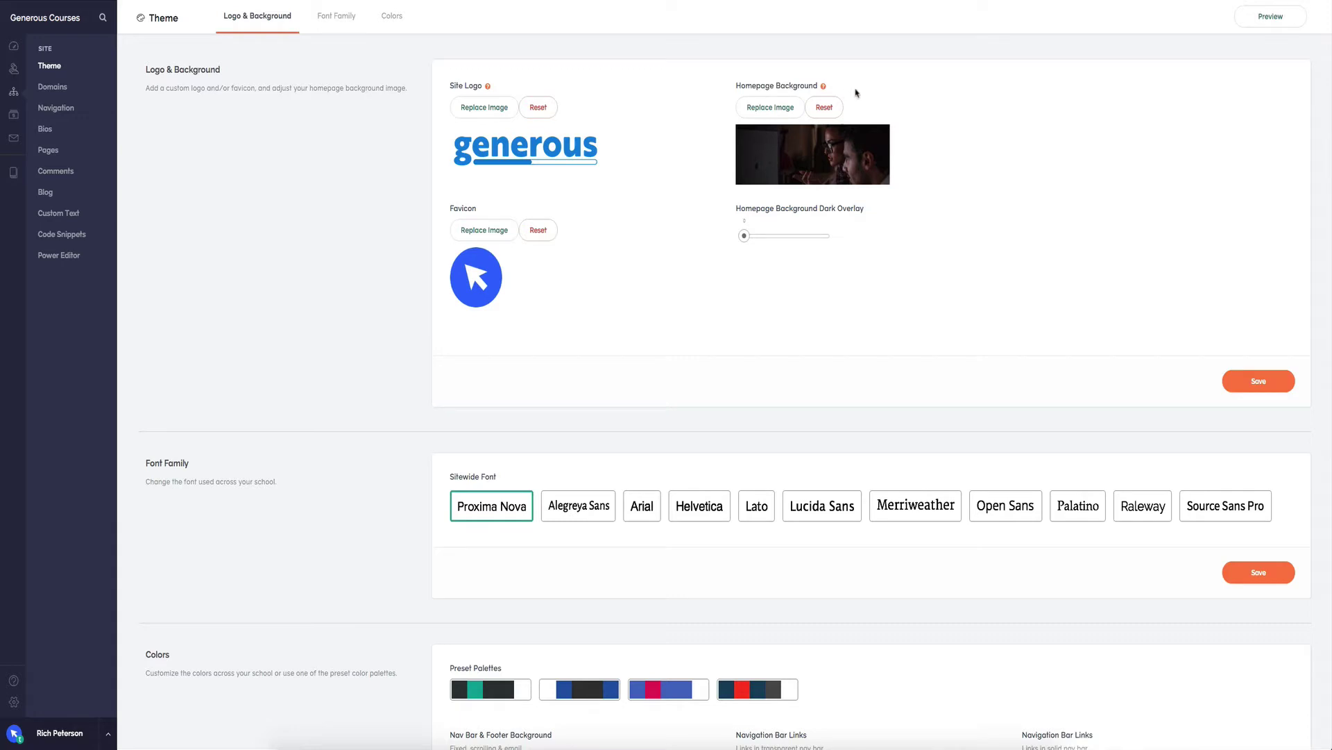
{"action": "mouse_move", "coordinate": [825, 86]}
{"action": "mouse_move", "coordinate": [744, 236]}
{"action": "left_mouse_down"}
{"action": "mouse_move", "coordinate": [826, 240]}
{"action": "mouse_move", "coordinate": [737, 240]}
{"action": "left_mouse_up"}
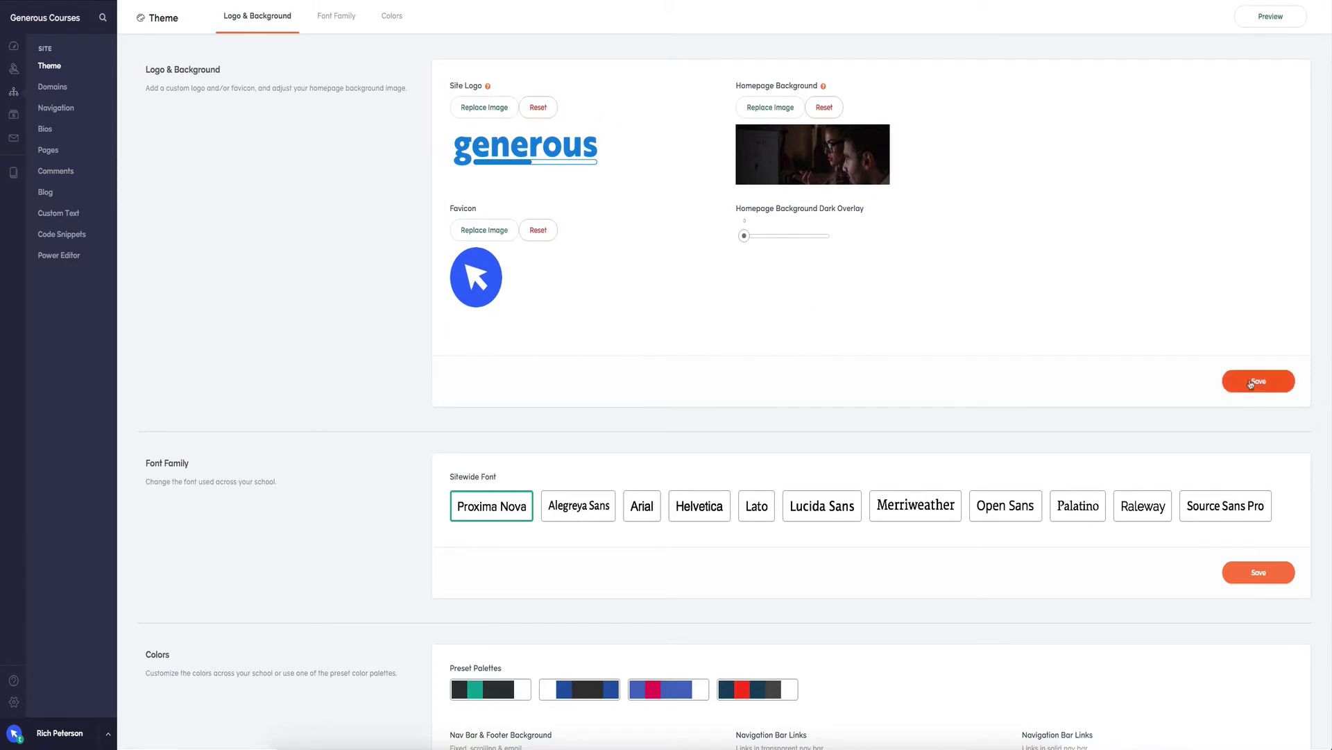
{"action": "scroll", "coordinate": [803, 368], "scroll_direction": "down", "scroll_amount": 3}
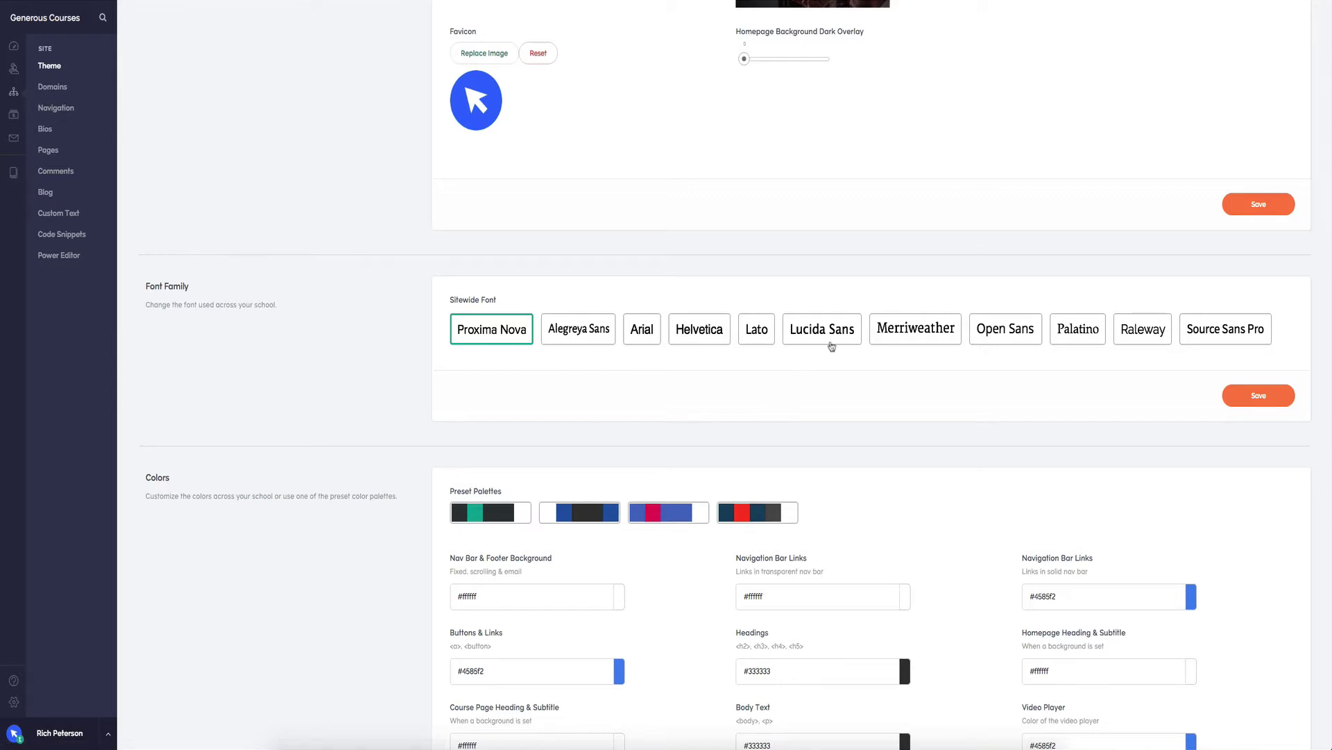
{"action": "scroll", "coordinate": [900, 344], "scroll_direction": "down", "scroll_amount": 1}
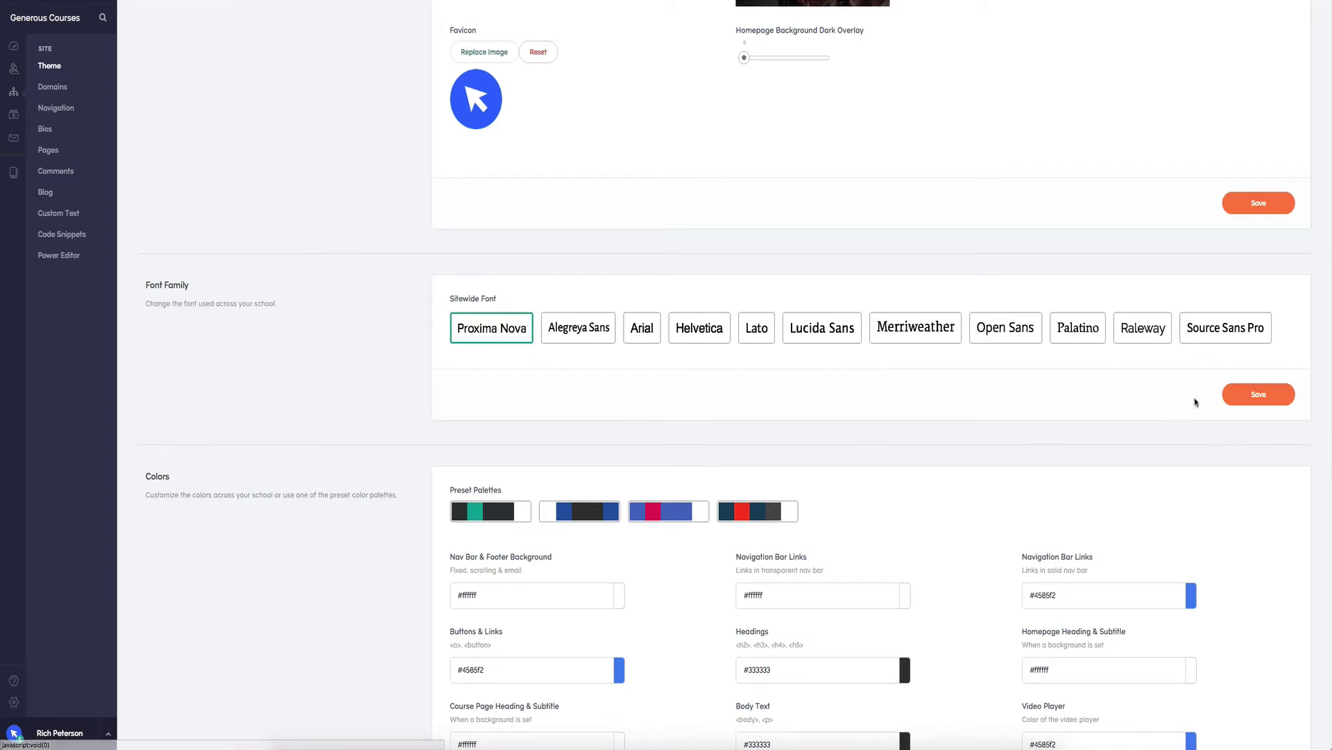
{"action": "scroll", "coordinate": [1131, 395], "scroll_direction": "up", "scroll_amount": 3}
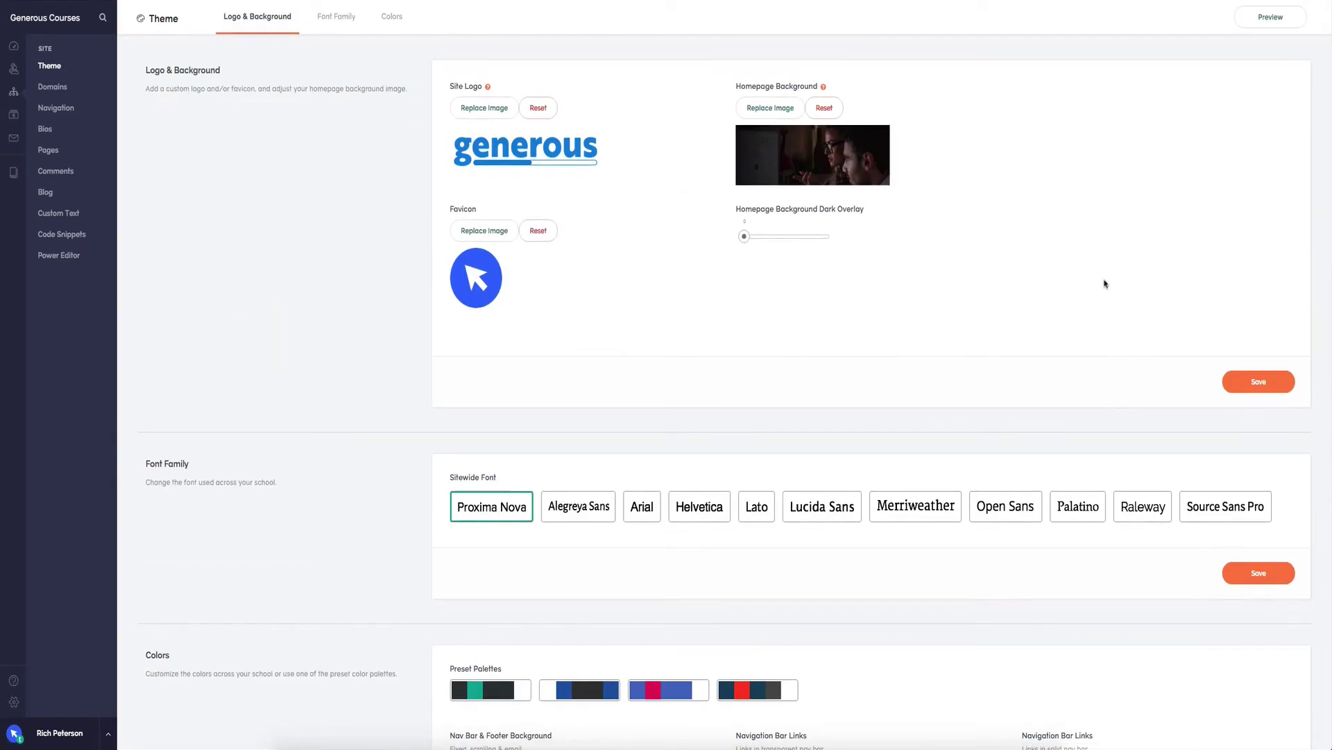
{"action": "left_click", "coordinate": [1267, 21]}
{"action": "scroll", "coordinate": [1010, 323], "scroll_direction": "down", "scroll_amount": 3}
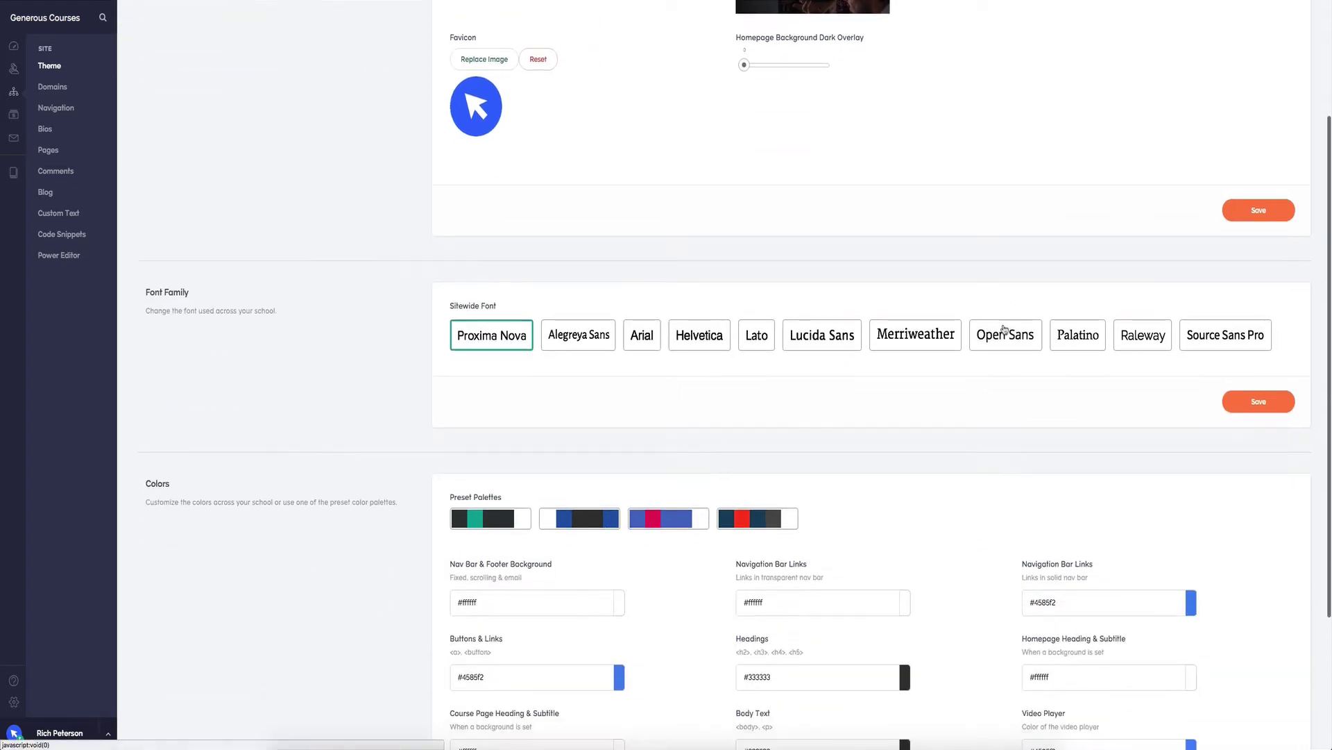
{"action": "scroll", "coordinate": [1004, 329], "scroll_direction": "down", "scroll_amount": 3}
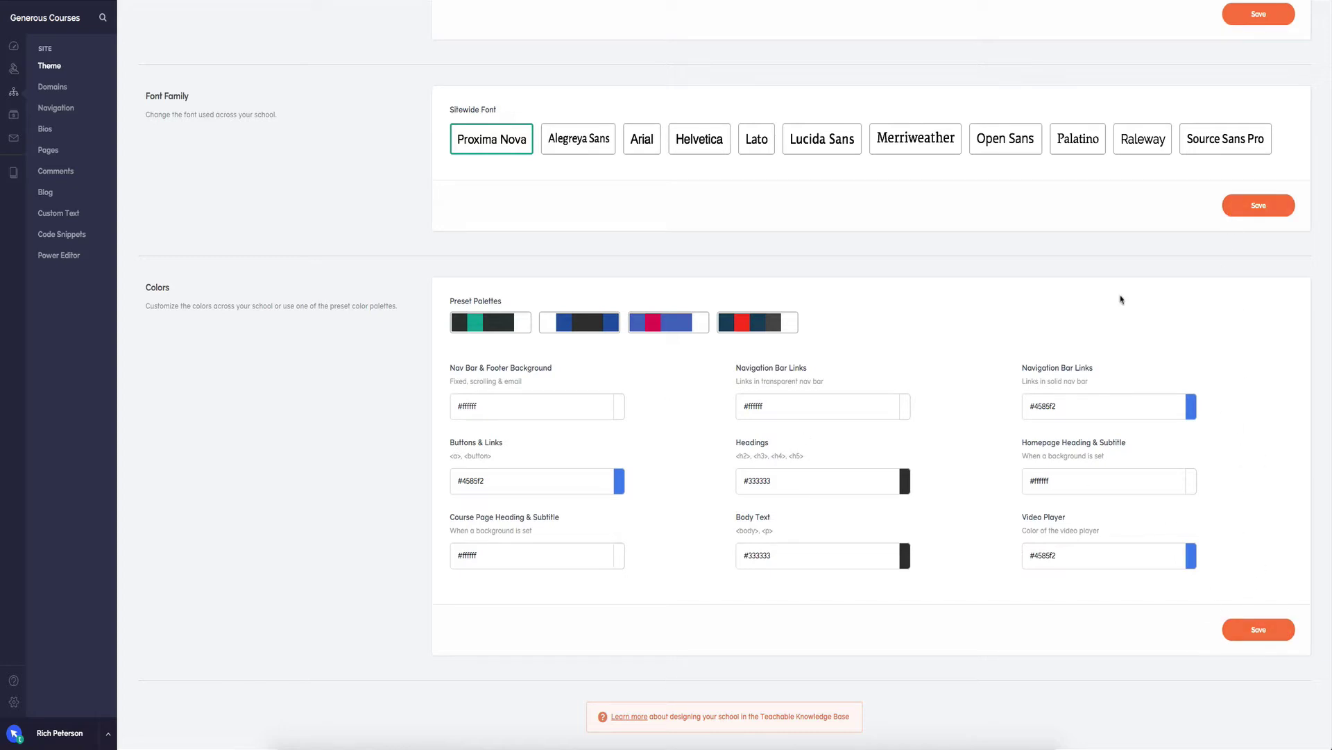
{"action": "scroll", "coordinate": [612, 217], "scroll_direction": "up", "scroll_amount": 1}
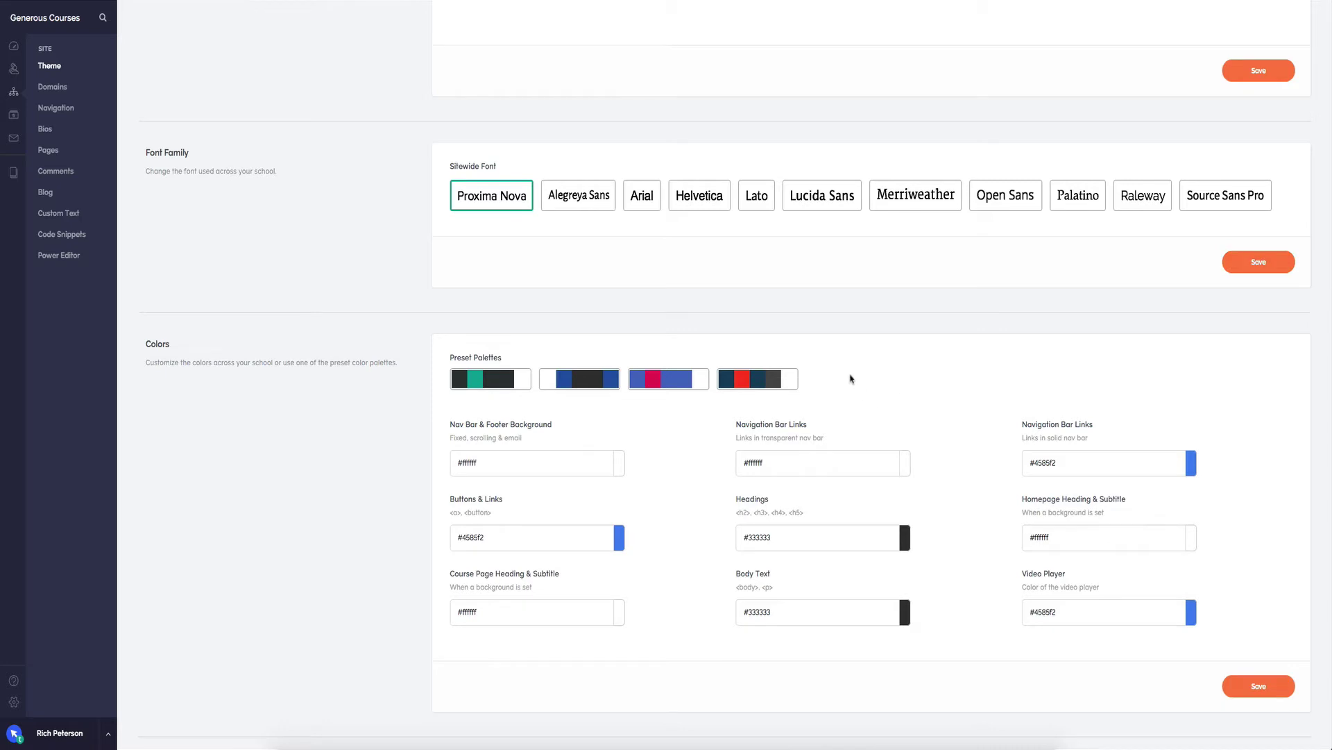
{"action": "scroll", "coordinate": [851, 378], "scroll_direction": "up", "scroll_amount": 4}
{"action": "scroll", "coordinate": [851, 378], "scroll_direction": "up", "scroll_amount": 1}
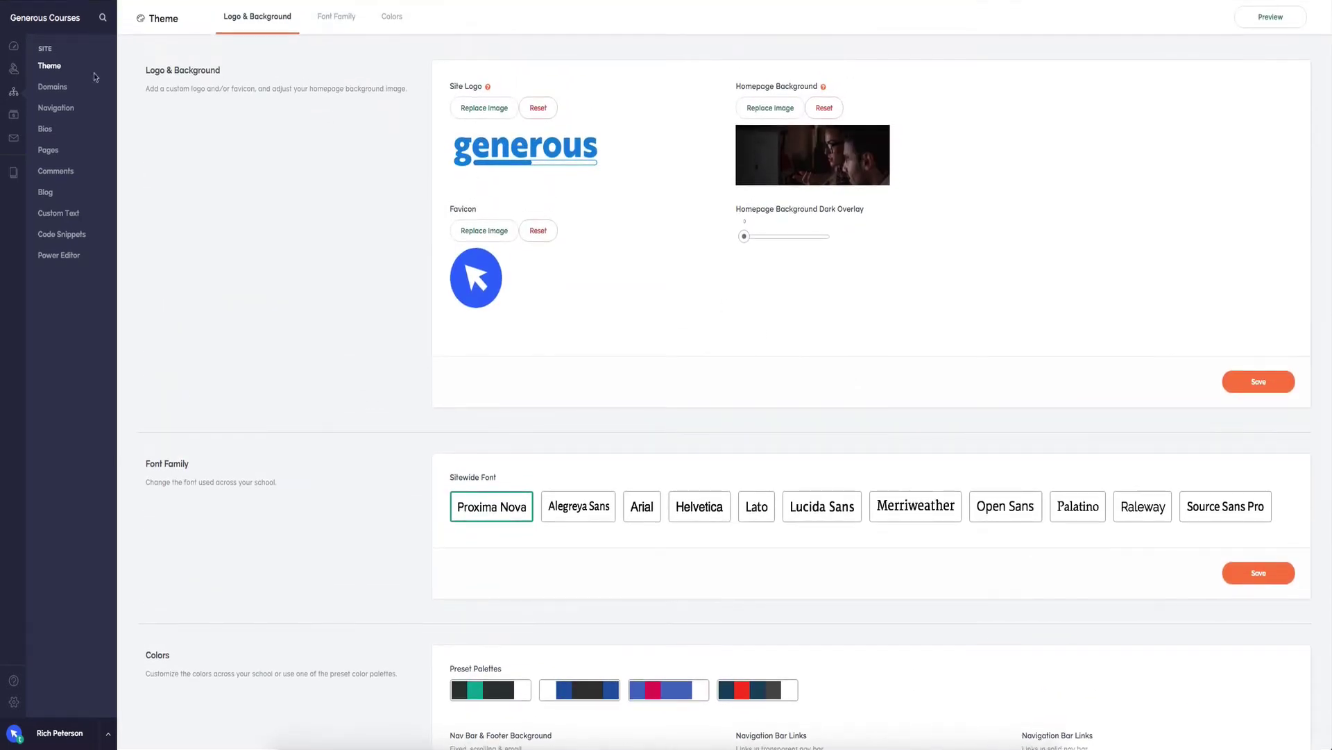
{"action": "left_click", "coordinate": [56, 88]}
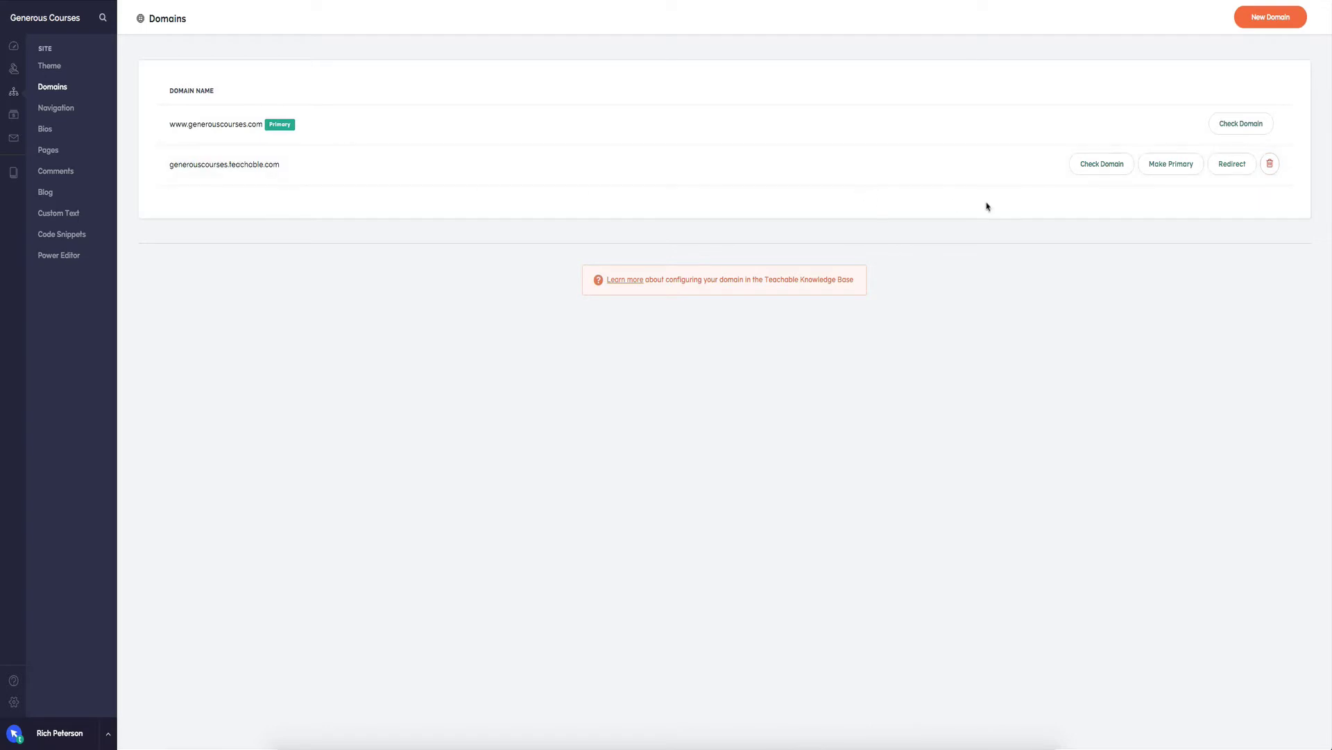
{"action": "left_click", "coordinate": [1096, 169]}
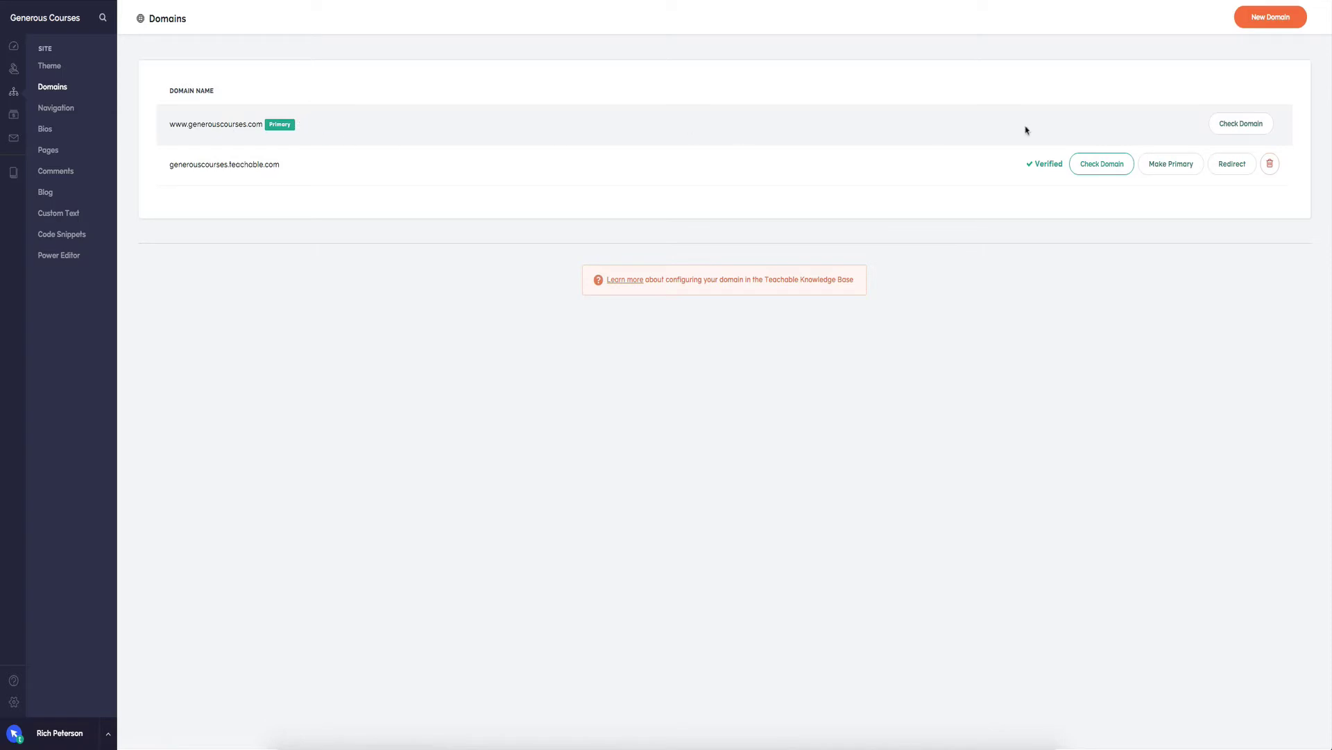
{"action": "left_click", "coordinate": [1228, 125]}
{"action": "left_click_drag", "start_coordinate": [170, 124], "coordinate": [260, 124]}
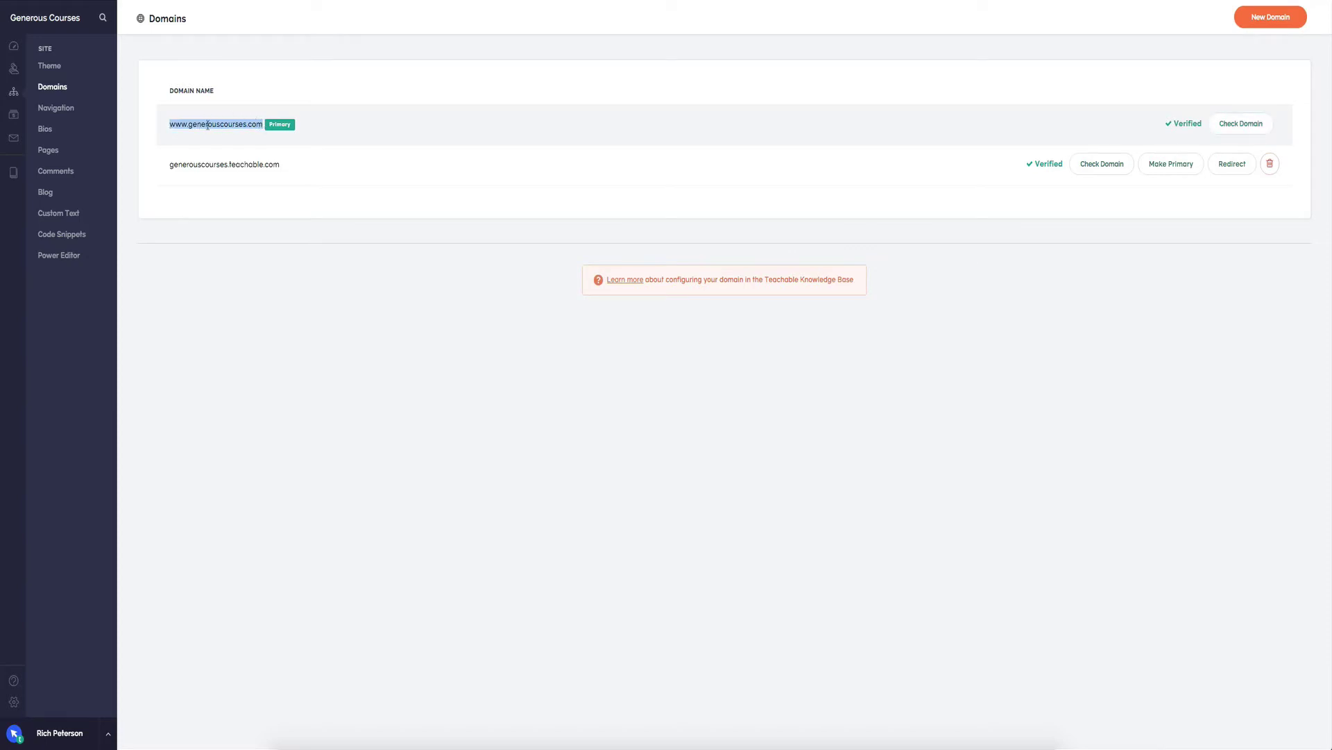
{"action": "left_click", "coordinate": [335, 132]}
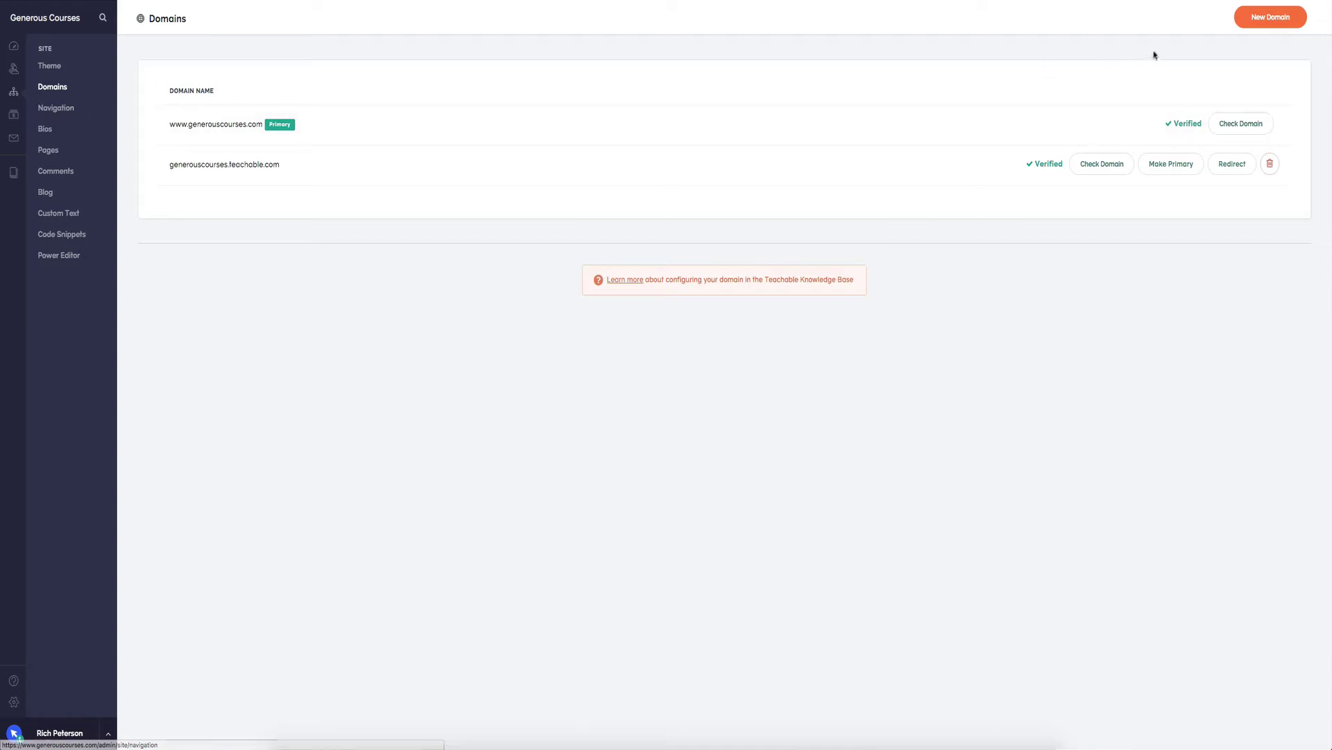
- Examine the site's navigation settings, covering the homepage choices, navigation bar links, footer links and course categories
{"action": "left_click", "coordinate": [51, 109]}
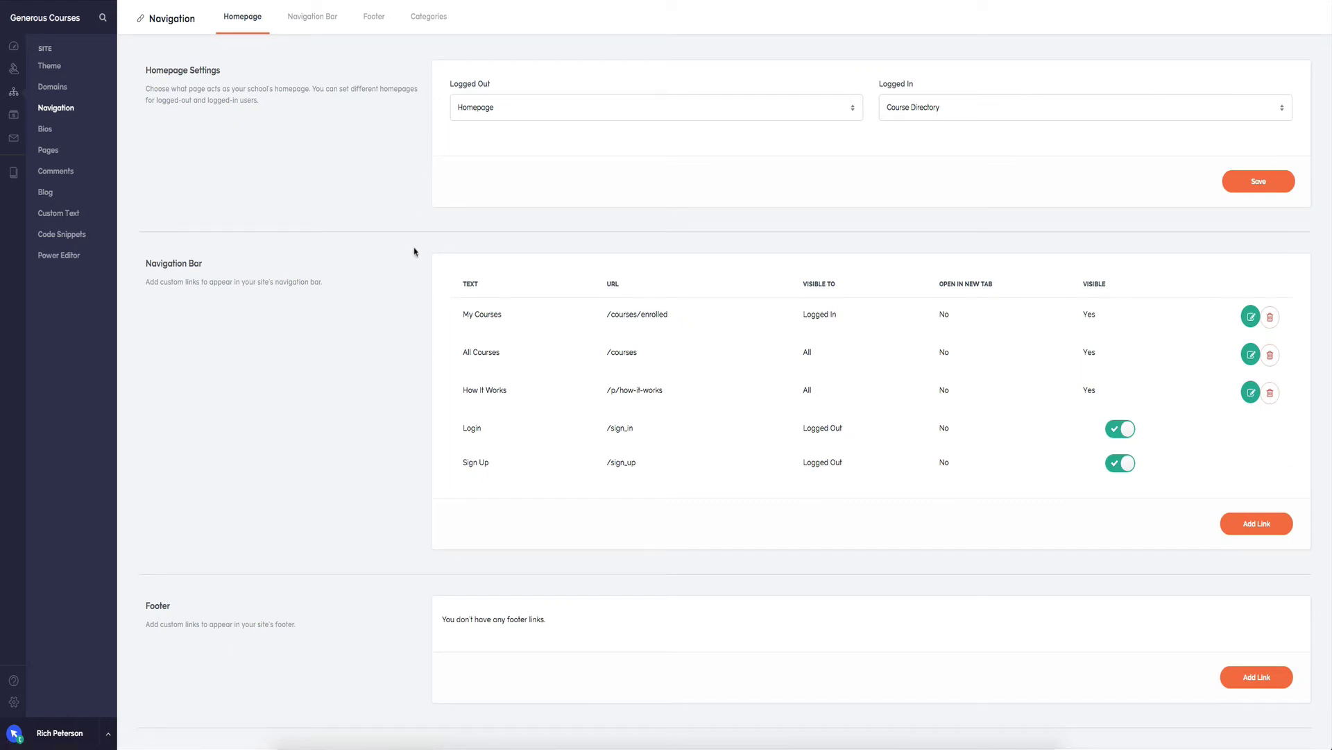
{"action": "scroll", "coordinate": [415, 251], "scroll_direction": "down", "scroll_amount": 3}
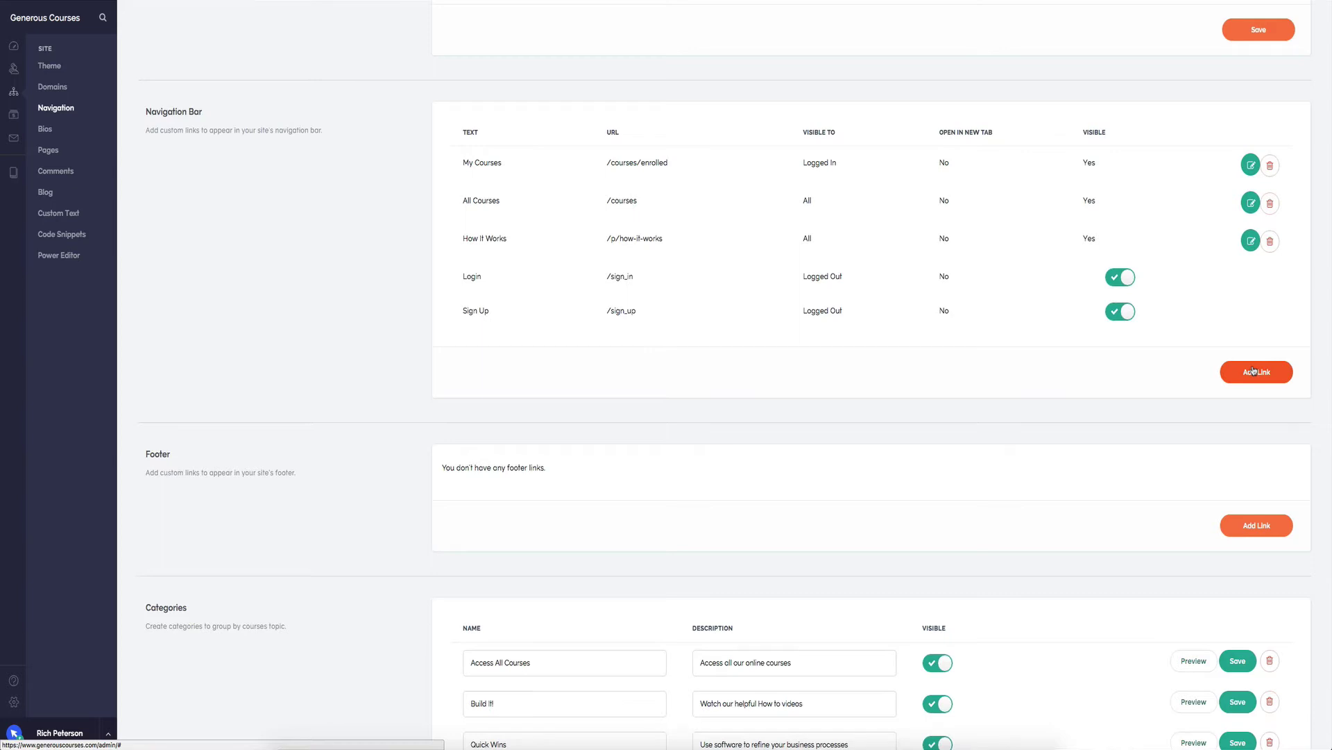
{"action": "scroll", "coordinate": [1127, 389], "scroll_direction": "down", "scroll_amount": 2}
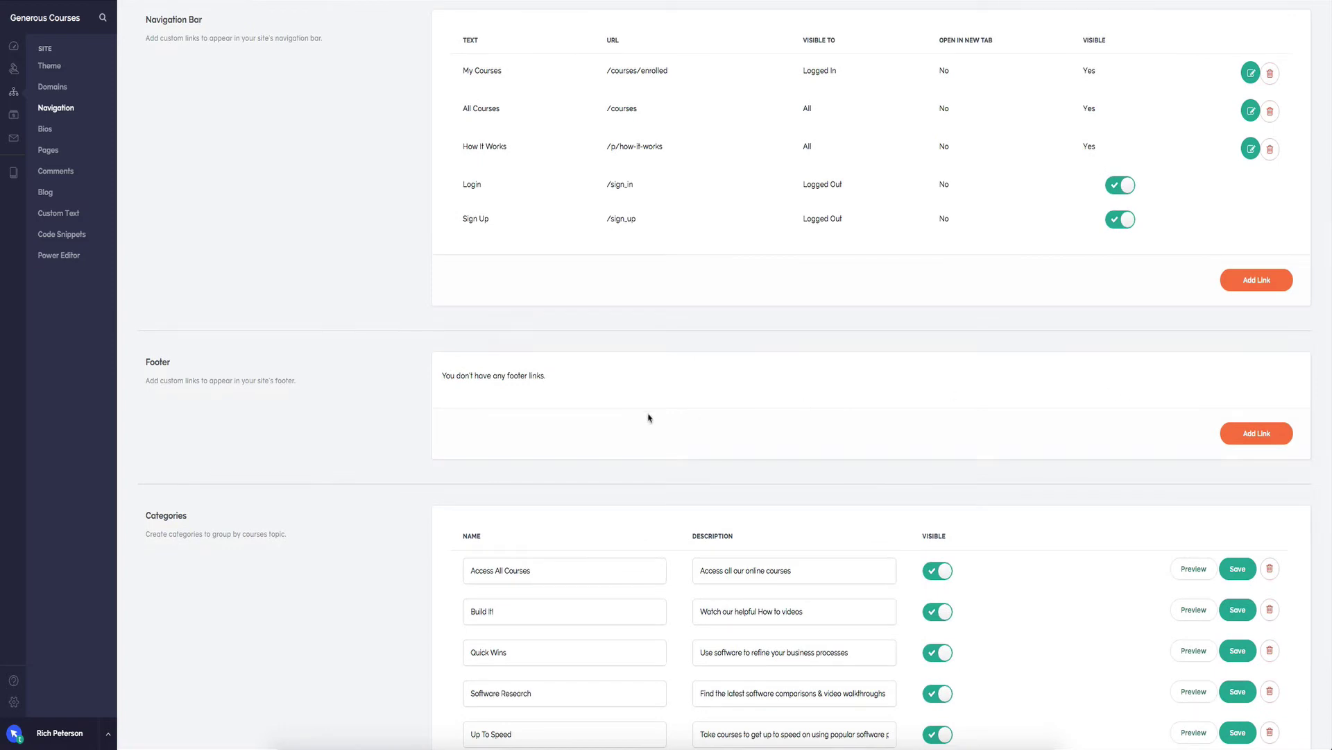
{"action": "scroll", "coordinate": [955, 419], "scroll_direction": "down", "scroll_amount": 3}
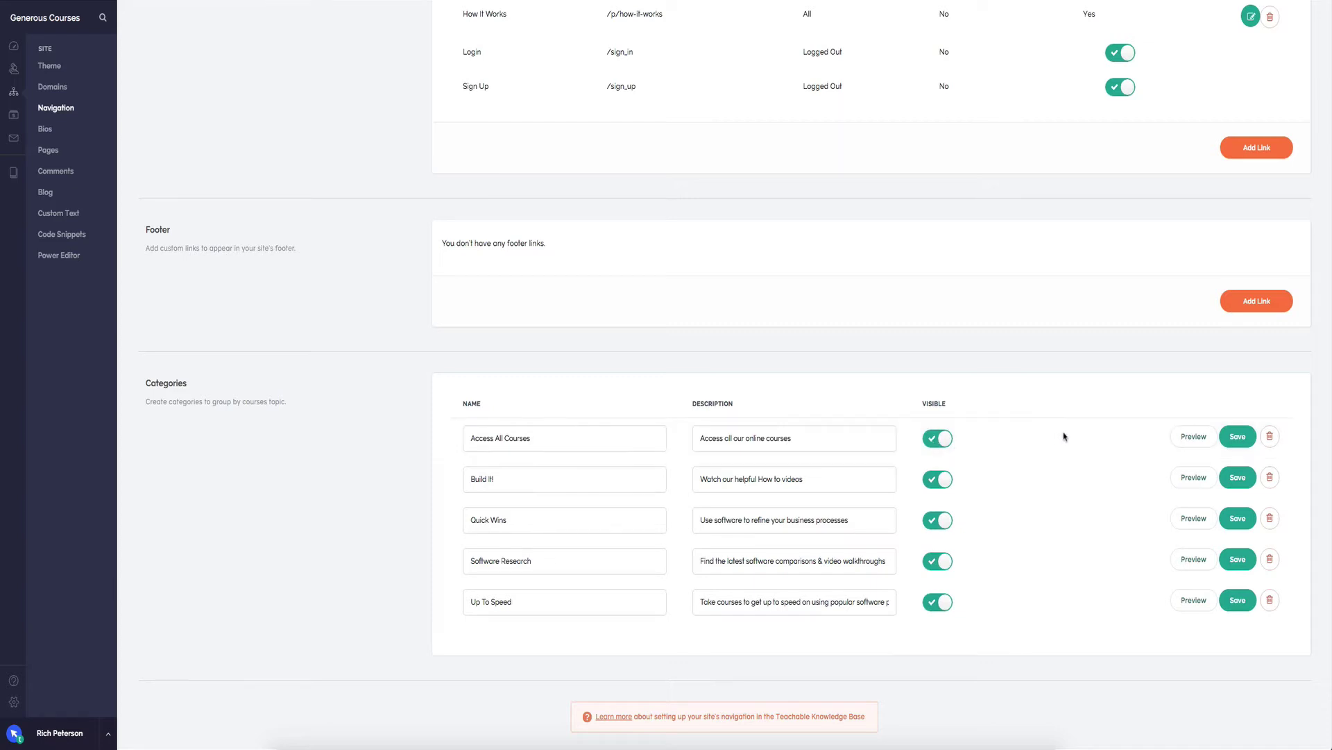
{"action": "left_click", "coordinate": [1241, 476]}
- Look through the school's author bios, site pages and lecture comments
{"action": "left_click", "coordinate": [51, 130]}
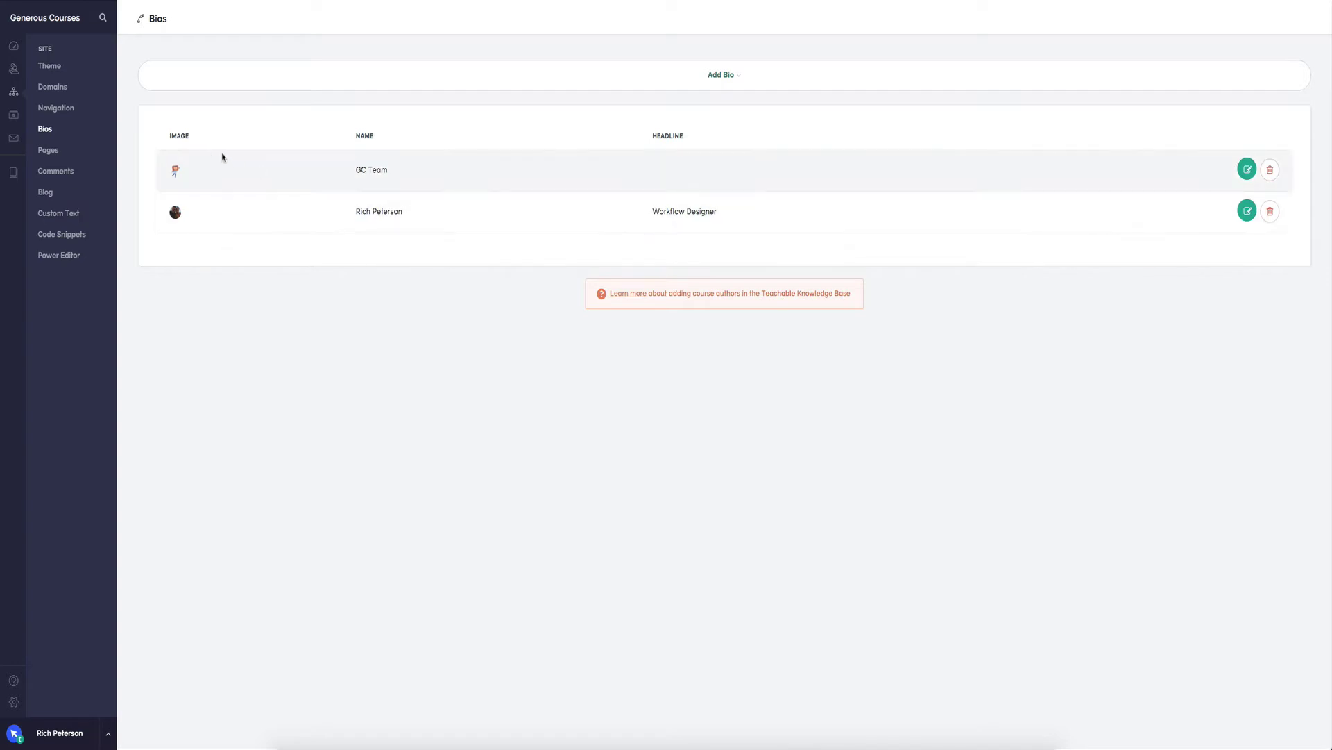
{"action": "left_click", "coordinate": [48, 150]}
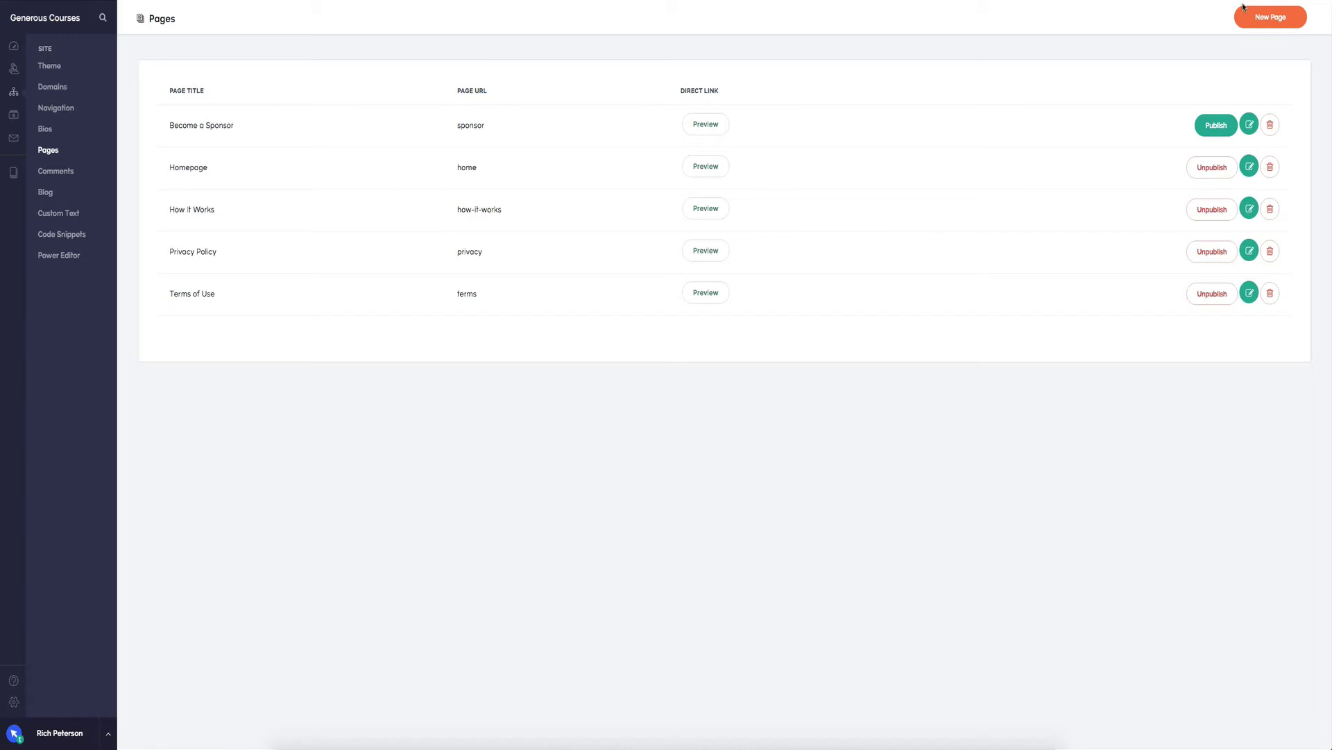
{"action": "left_click", "coordinate": [53, 172]}
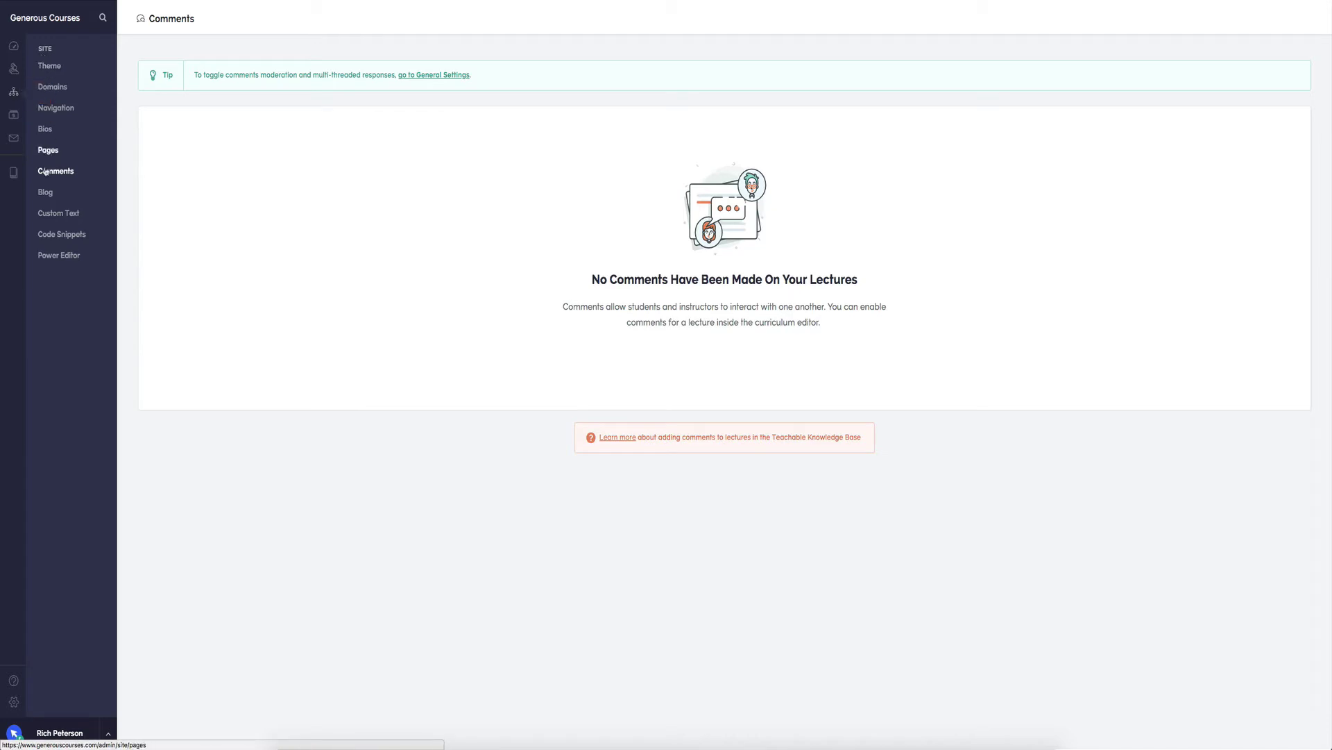
- Open the general school settings and examine the line-break tags and the sponsors link in the homepage description
{"action": "left_click", "coordinate": [14, 703]}
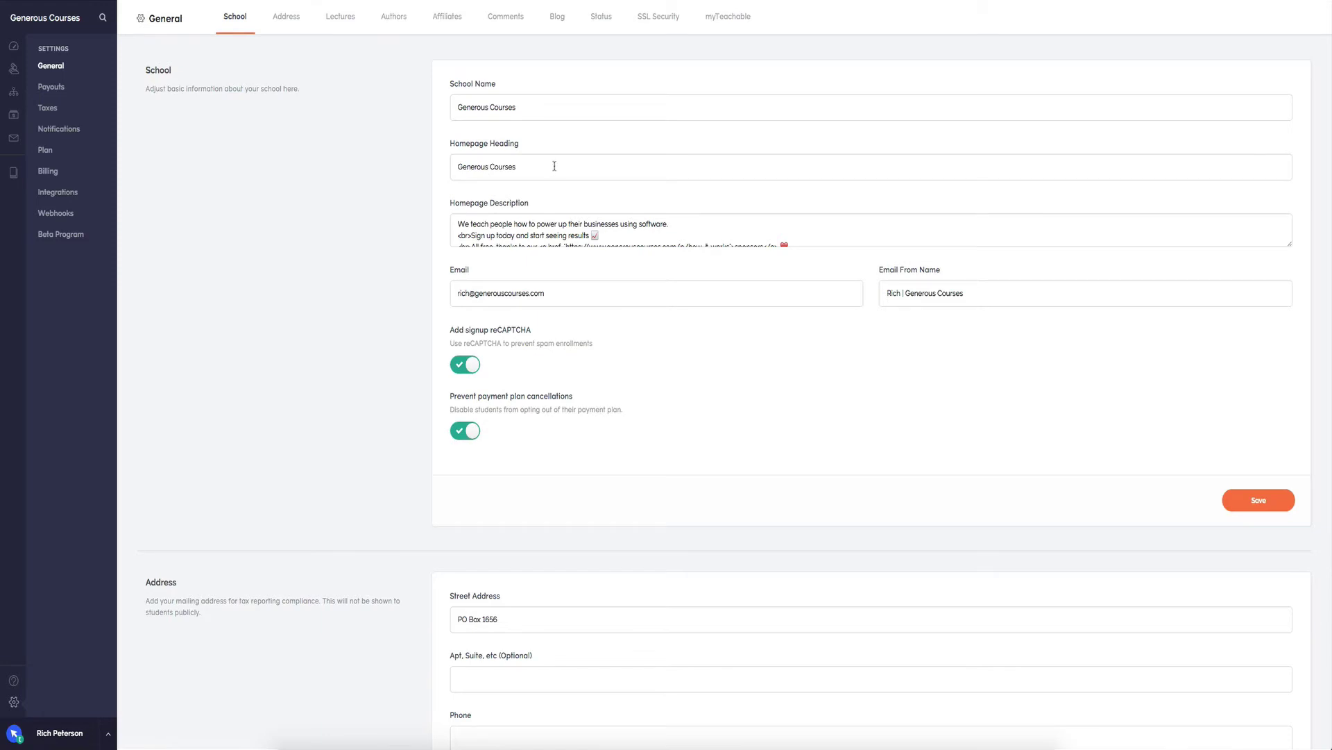
{"action": "scroll", "coordinate": [494, 224], "scroll_direction": "down", "scroll_amount": 1}
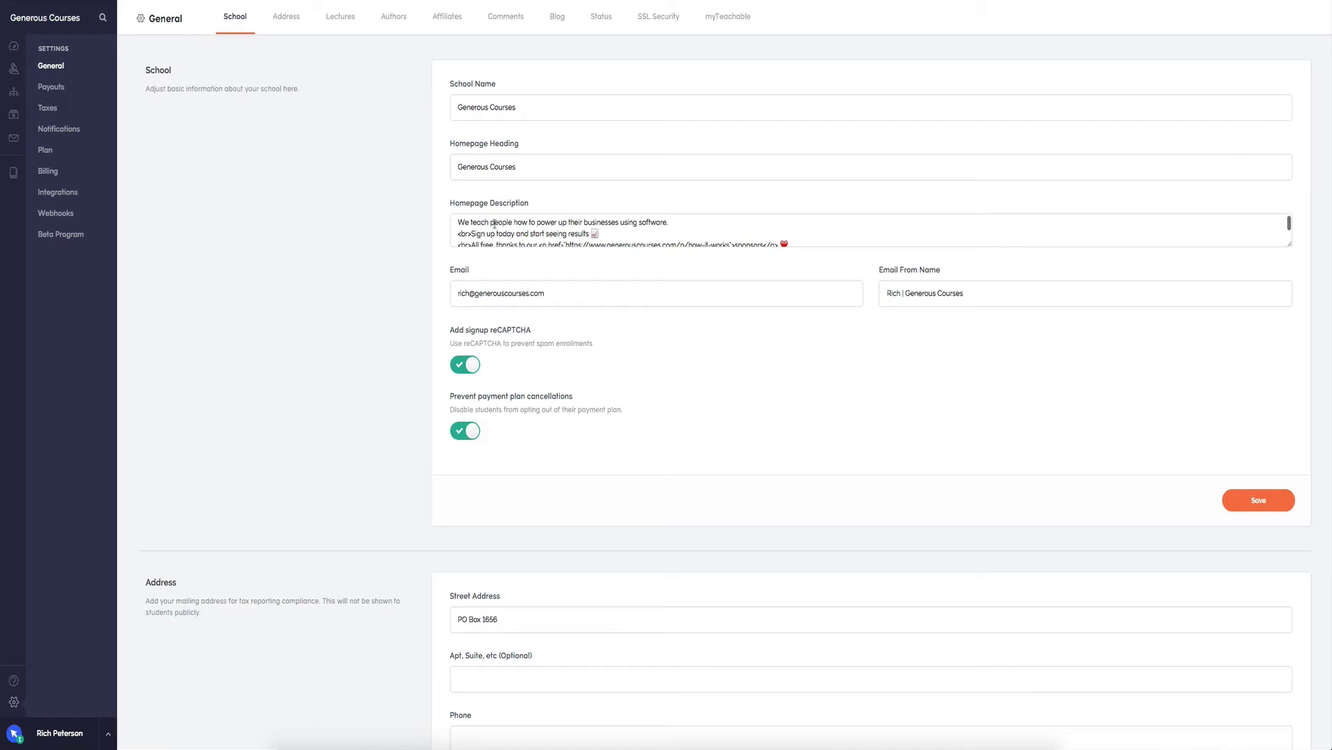
{"action": "scroll", "coordinate": [543, 230], "scroll_direction": "down", "scroll_amount": 2}
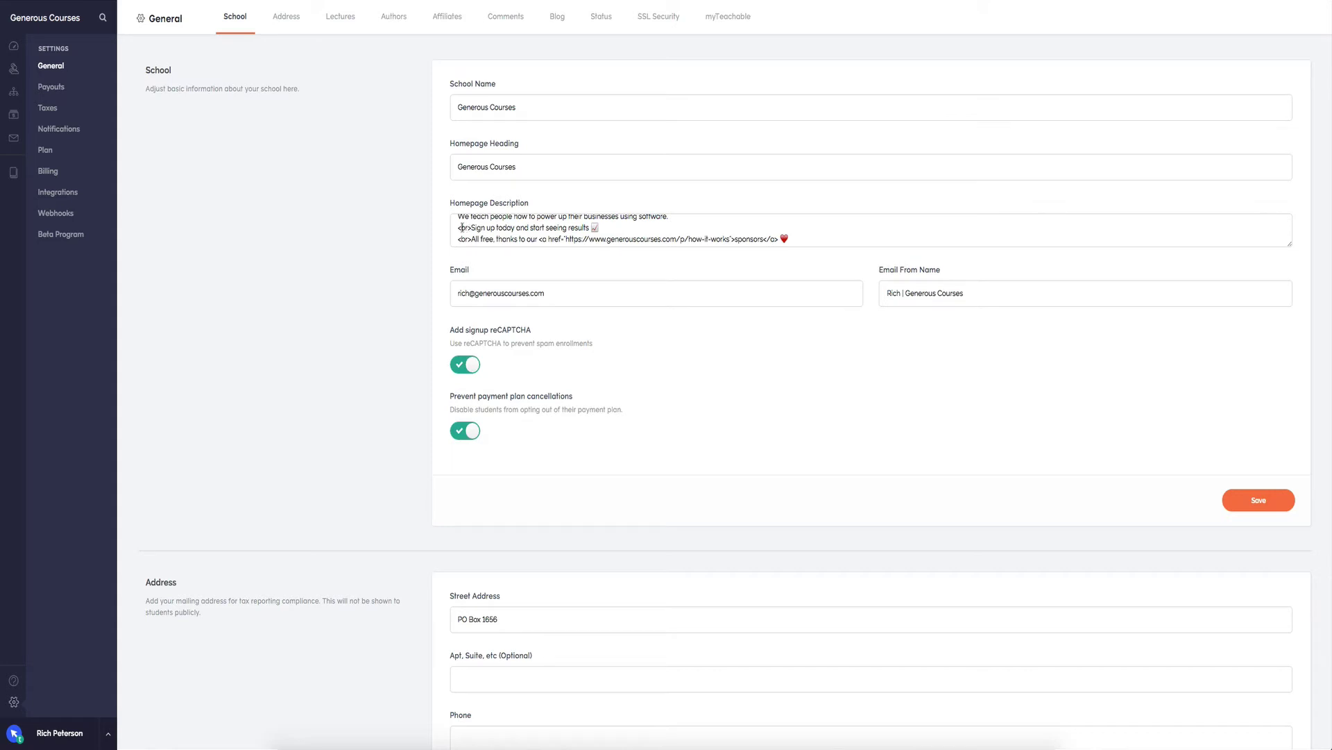
{"action": "left_click_drag", "start_coordinate": [471, 227], "coordinate": [458, 228]}
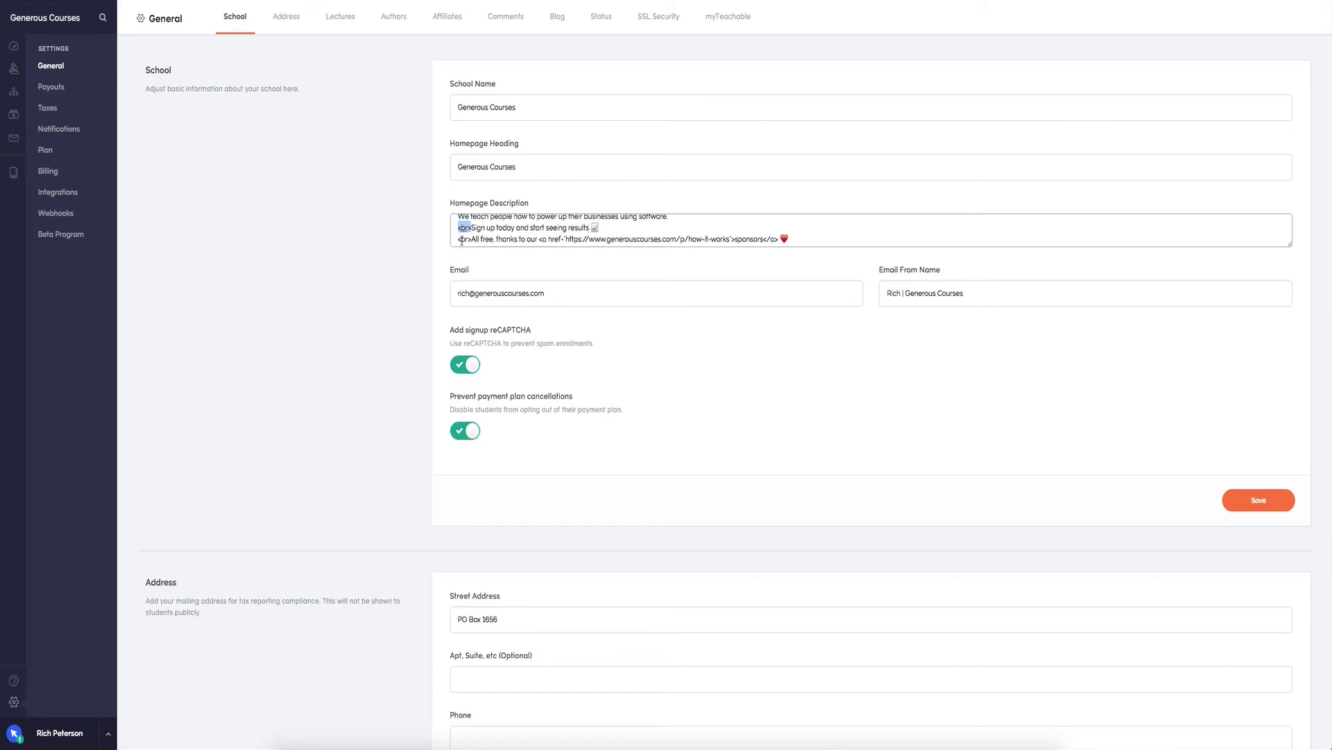
{"action": "left_click_drag", "start_coordinate": [541, 238], "coordinate": [733, 236]}
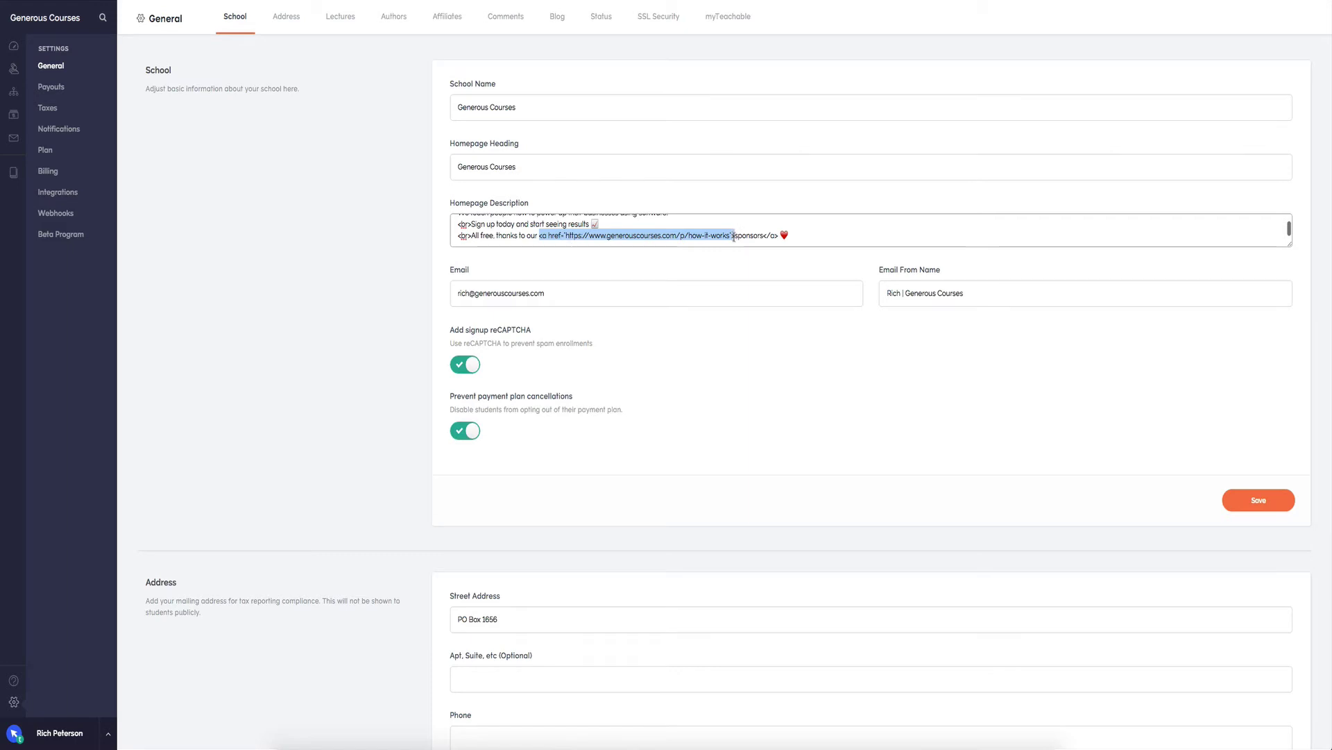
{"action": "left_click", "coordinate": [738, 236]}
{"action": "key", "text": "Delete"}
{"action": "key", "text": "Right"}
{"action": "type", "text": "o"}
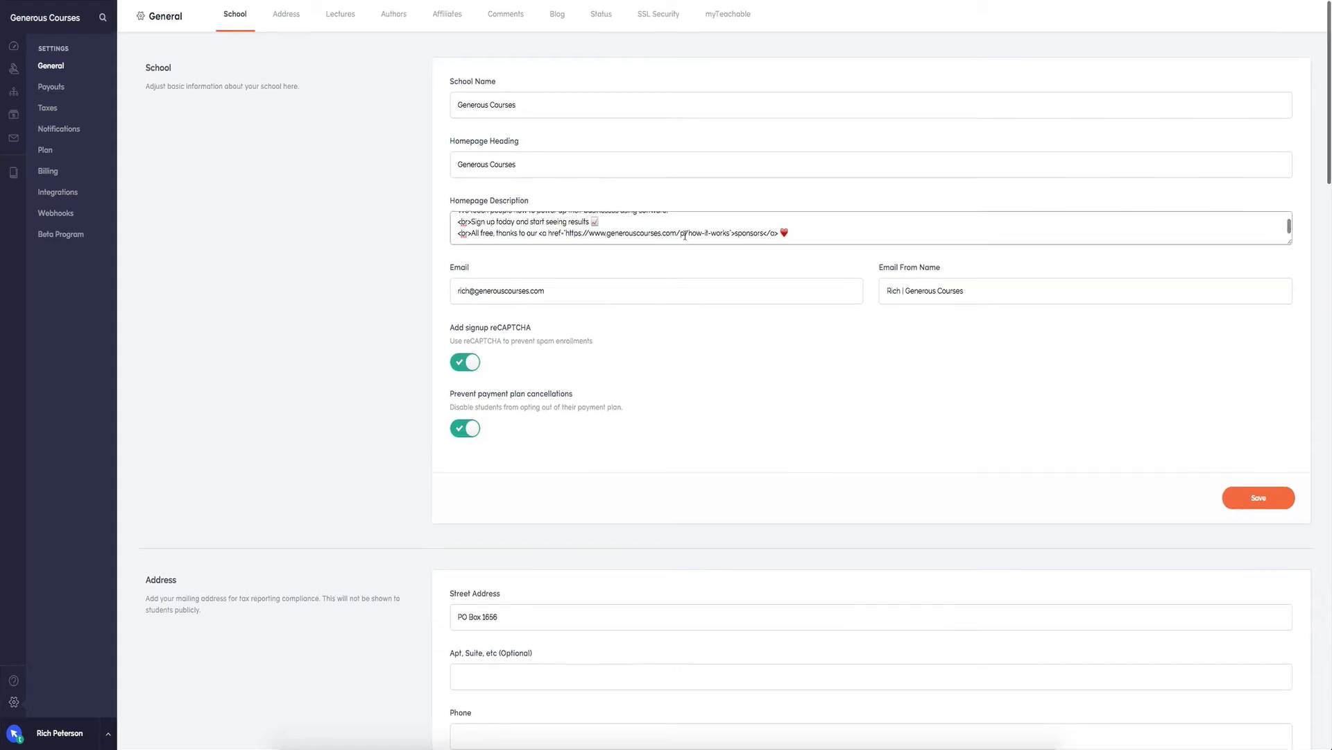
{"action": "scroll", "coordinate": [701, 246], "scroll_direction": "down", "scroll_amount": 1}
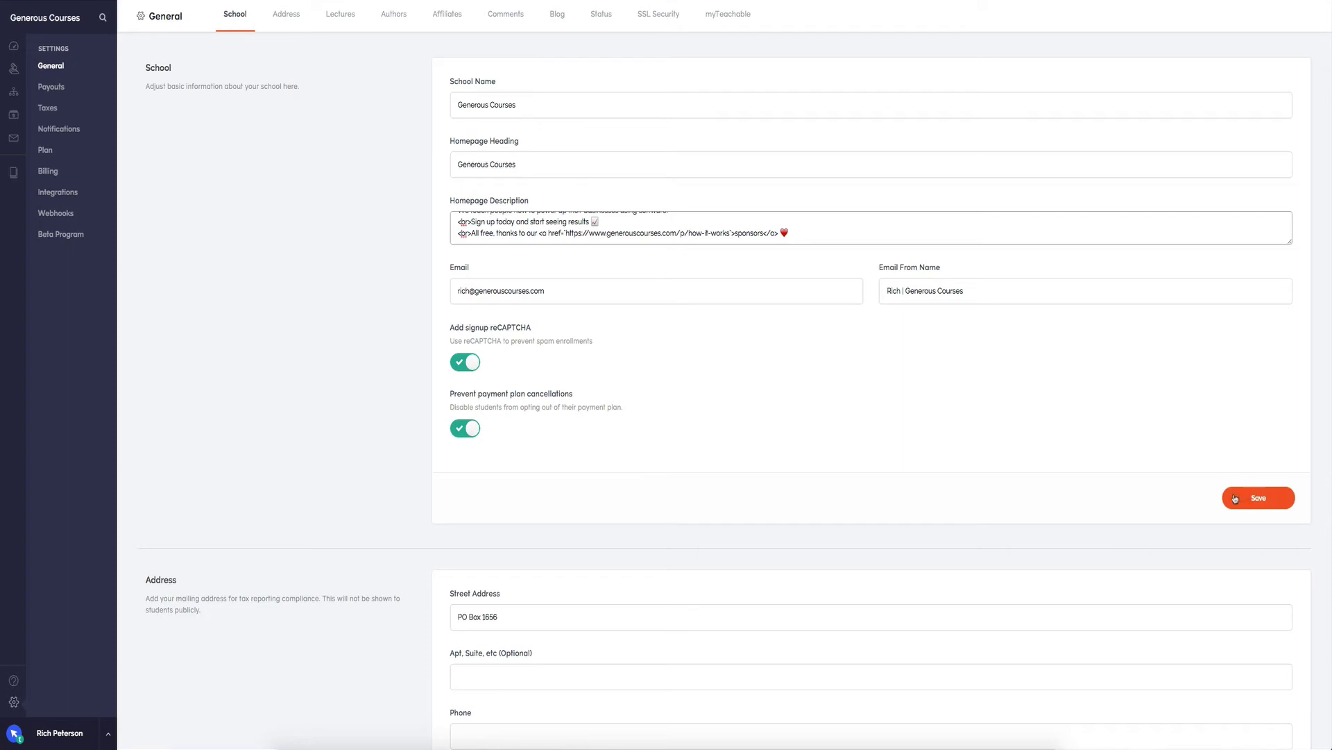
- Look through the general settings for the school's address, lectures, author permissions, affiliates and comments
{"action": "scroll", "coordinate": [1059, 497], "scroll_direction": "down", "scroll_amount": 3}
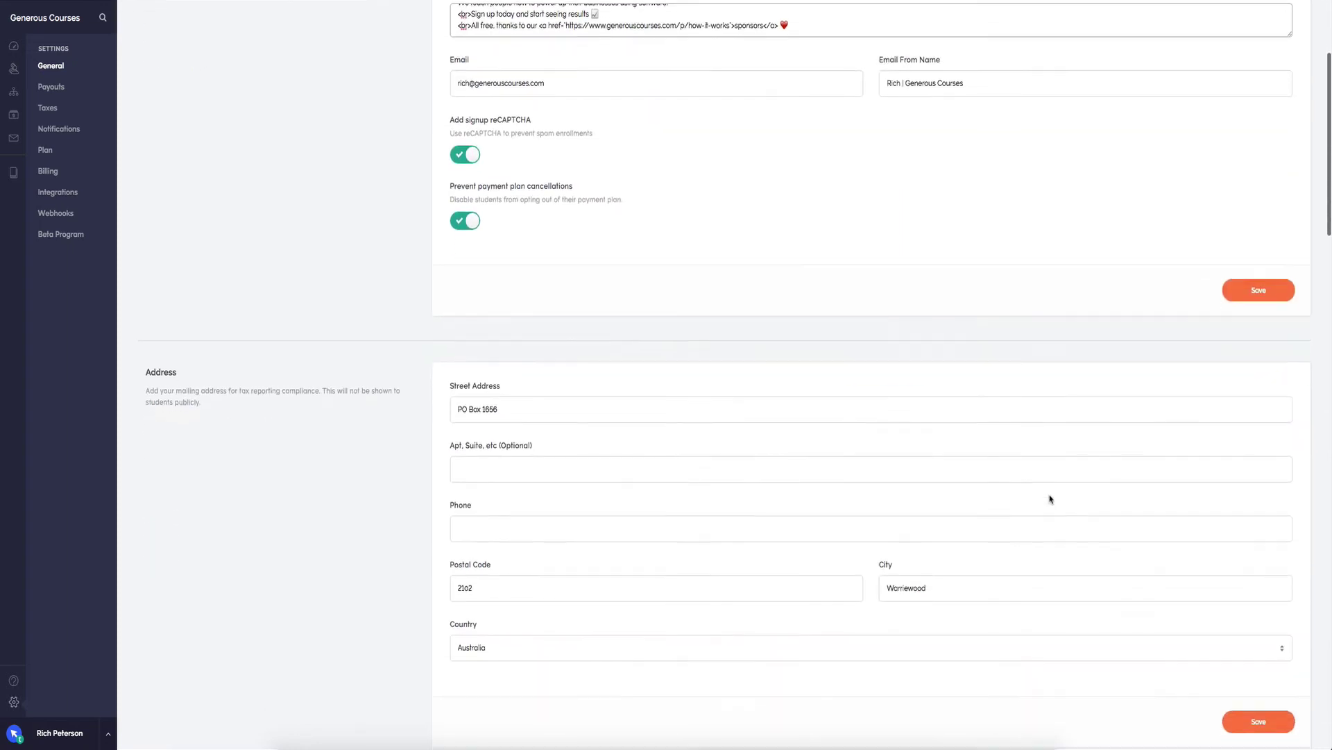
{"action": "scroll", "coordinate": [1051, 498], "scroll_direction": "down", "scroll_amount": 2}
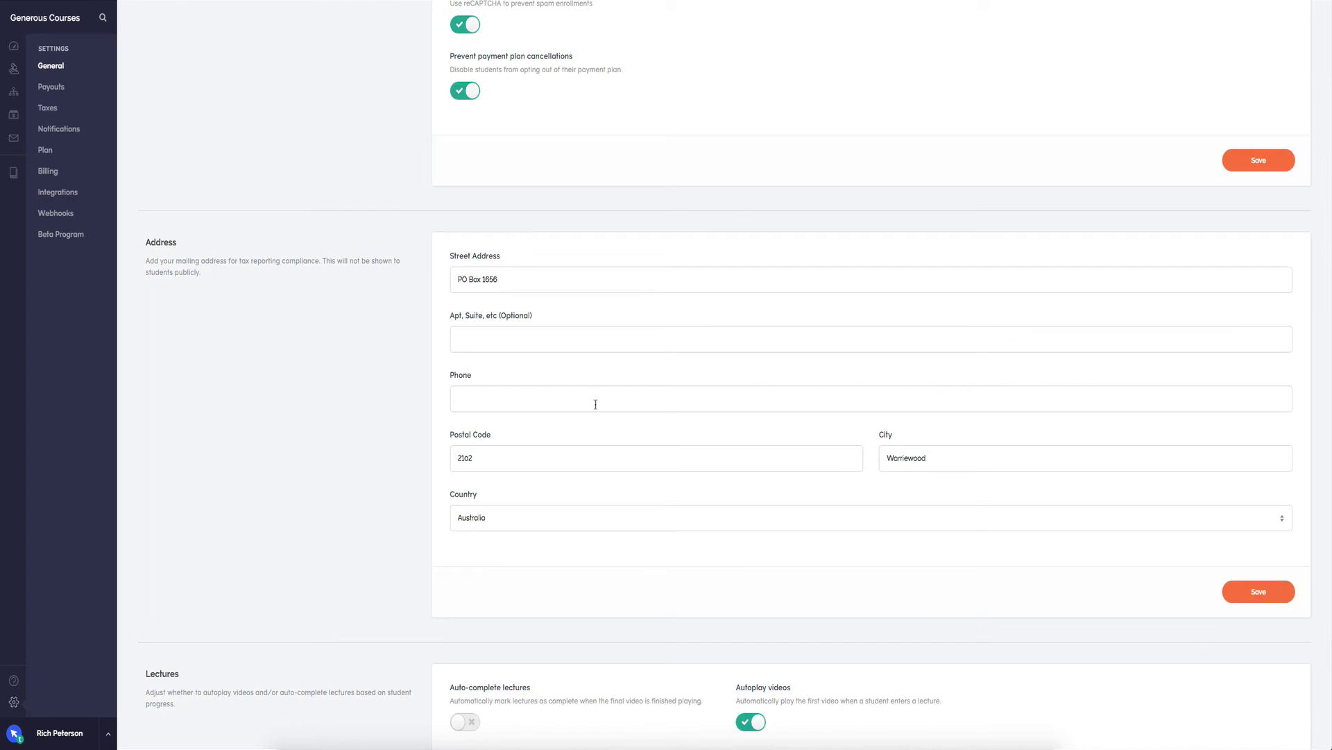
{"action": "scroll", "coordinate": [596, 404], "scroll_direction": "down", "scroll_amount": 1}
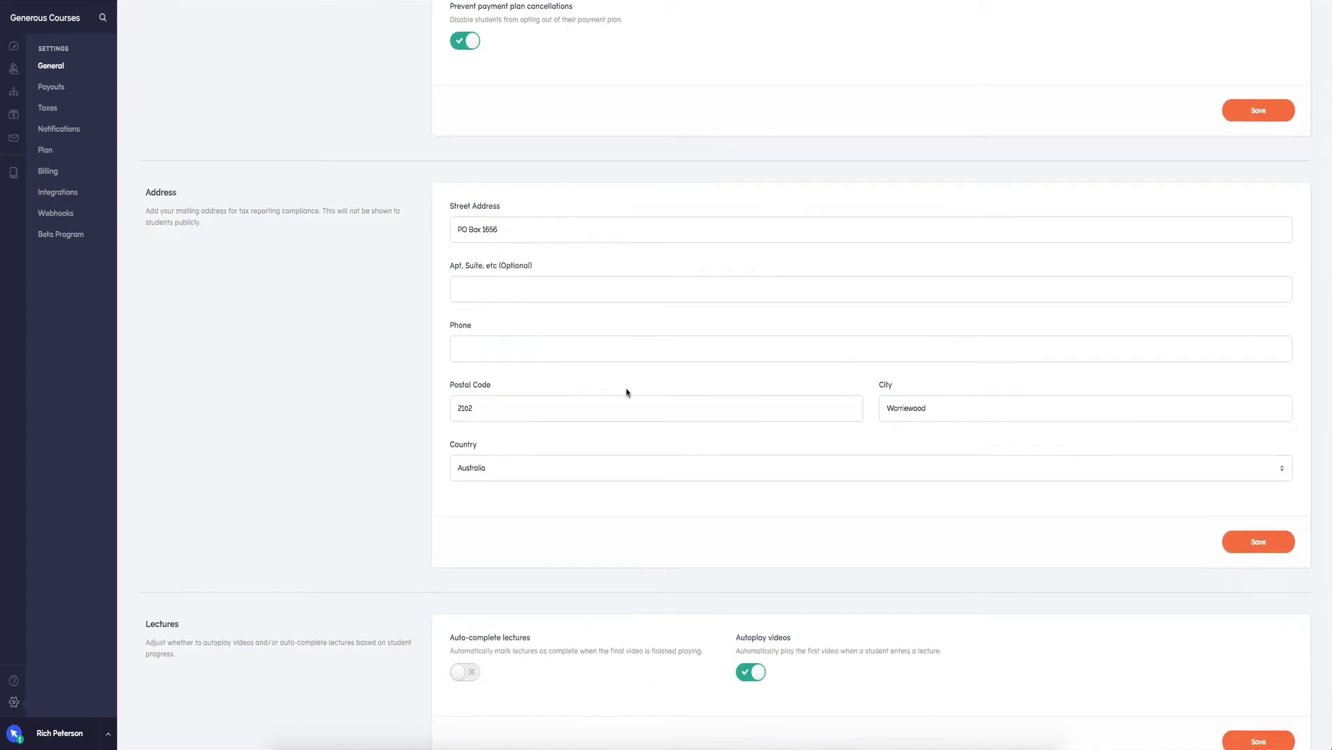
{"action": "scroll", "coordinate": [626, 393], "scroll_direction": "down", "scroll_amount": 4}
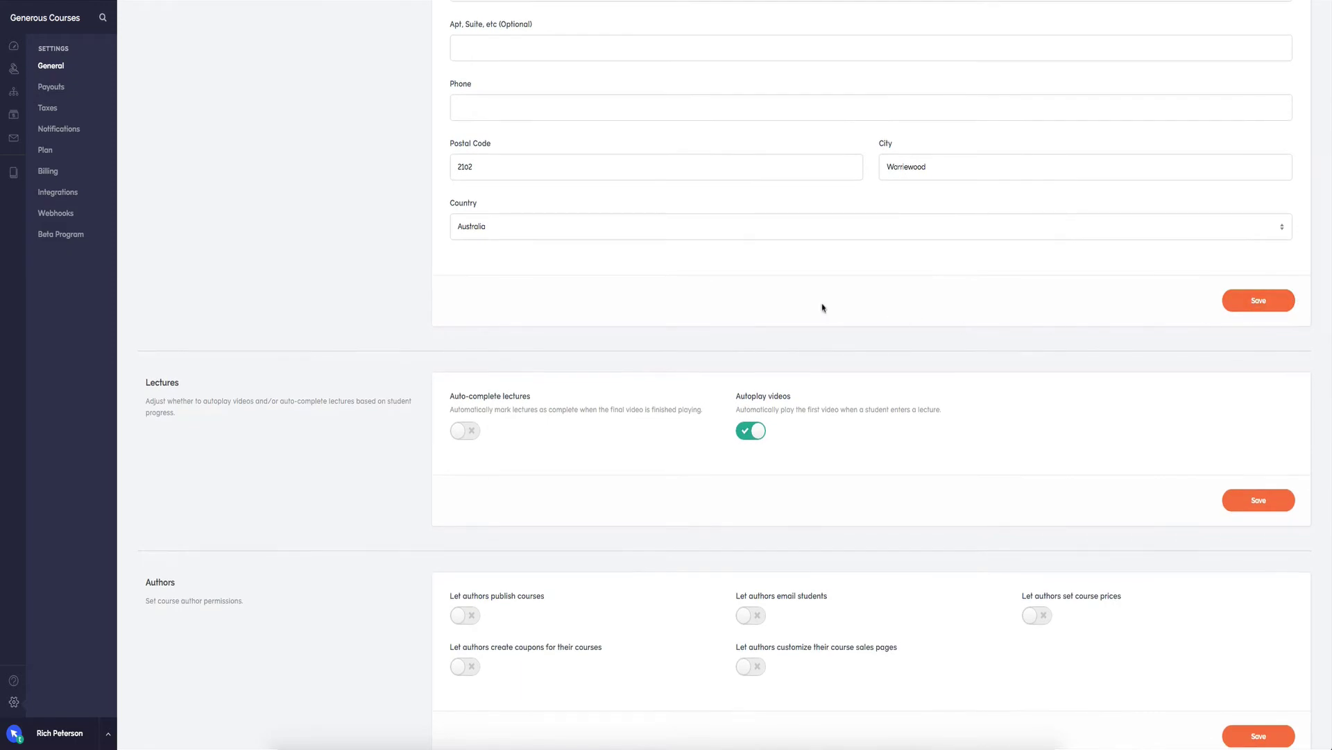
{"action": "scroll", "coordinate": [819, 306], "scroll_direction": "down", "scroll_amount": 4}
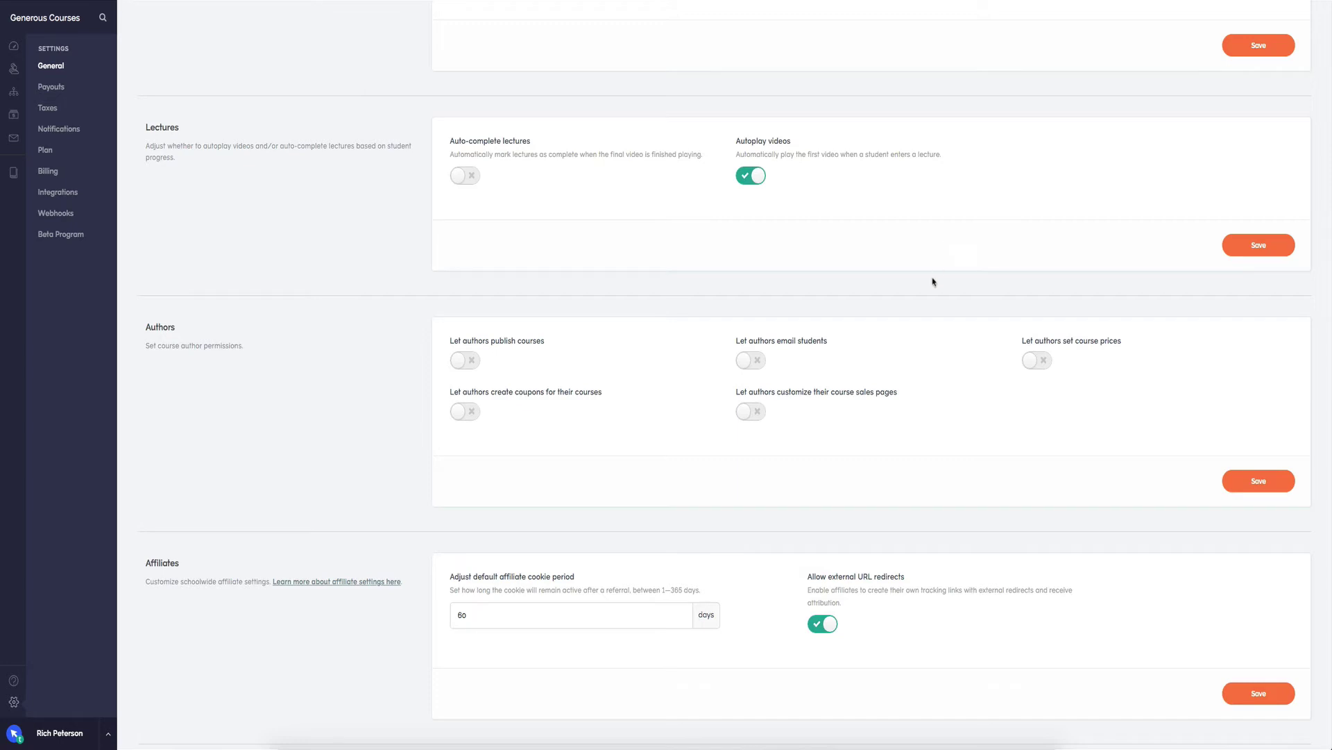
{"action": "scroll", "coordinate": [908, 283], "scroll_direction": "down", "scroll_amount": 2}
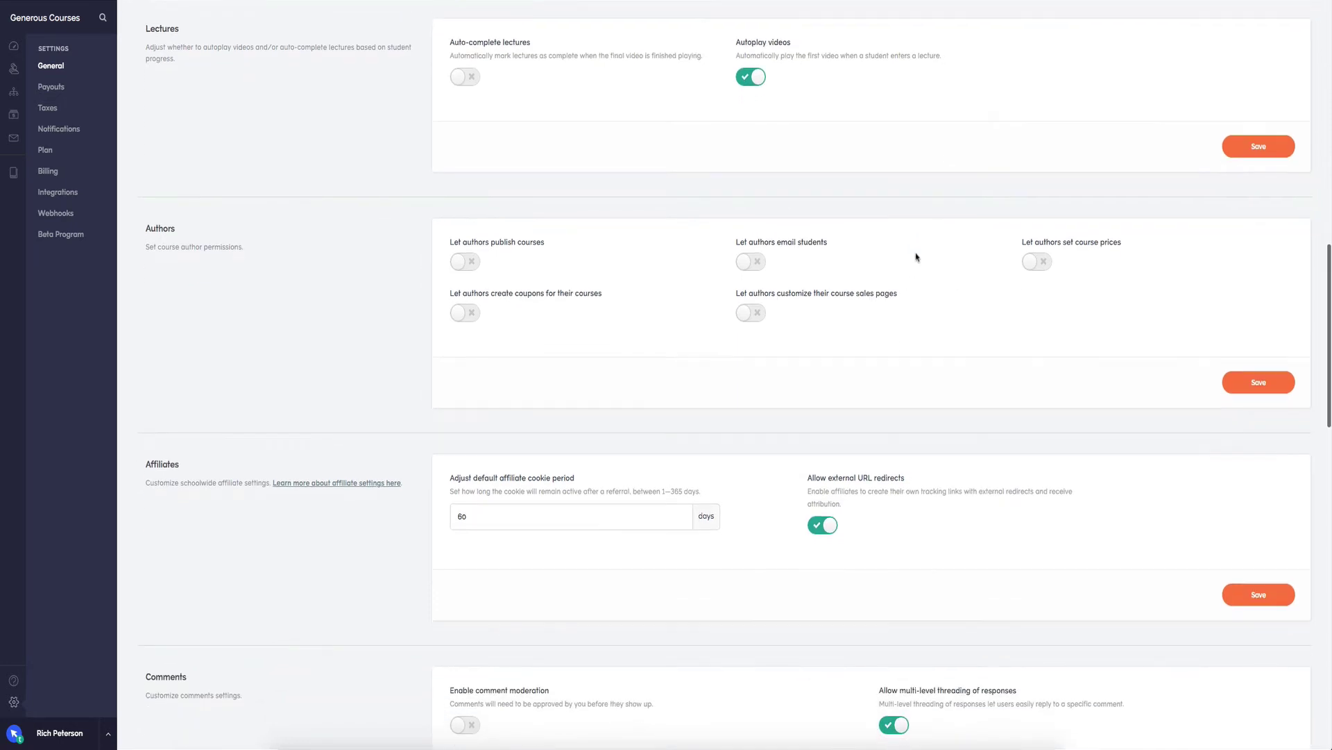
{"action": "scroll", "coordinate": [746, 309], "scroll_direction": "down", "scroll_amount": 5}
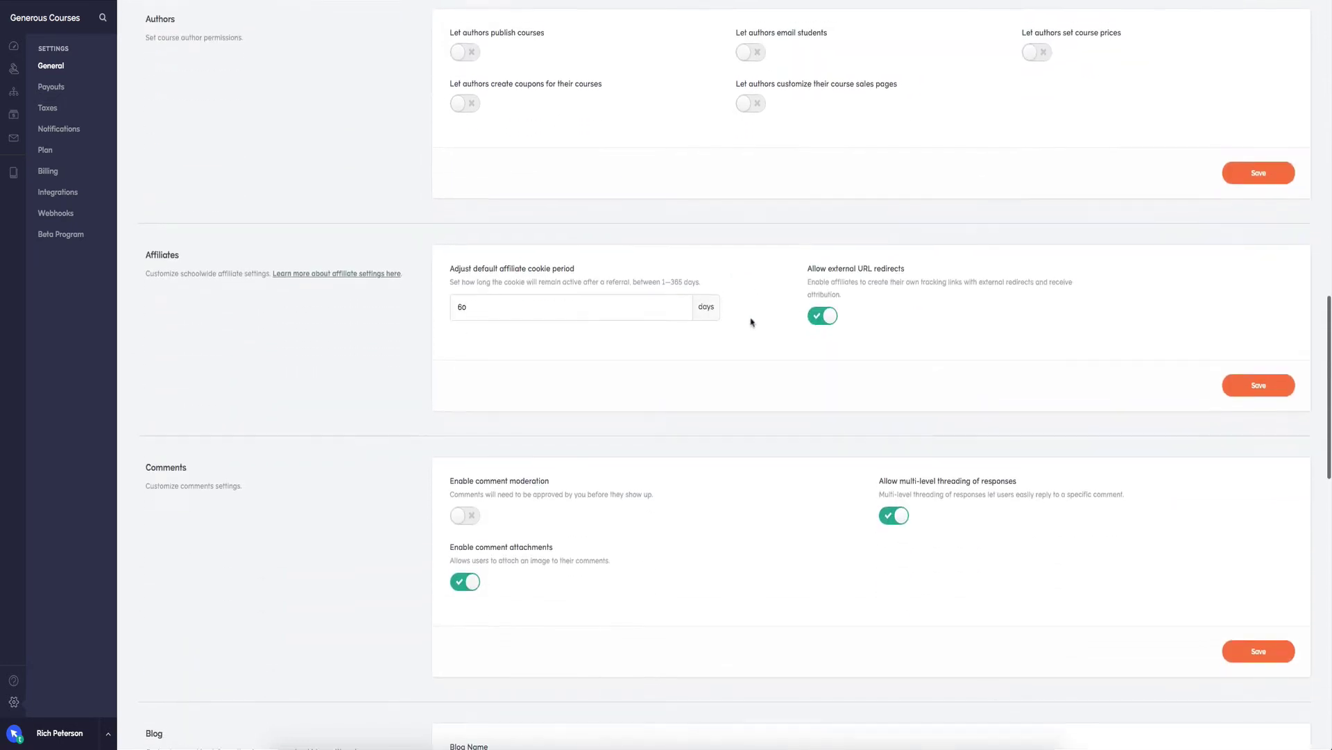
{"action": "scroll", "coordinate": [760, 316], "scroll_direction": "down", "scroll_amount": 2}
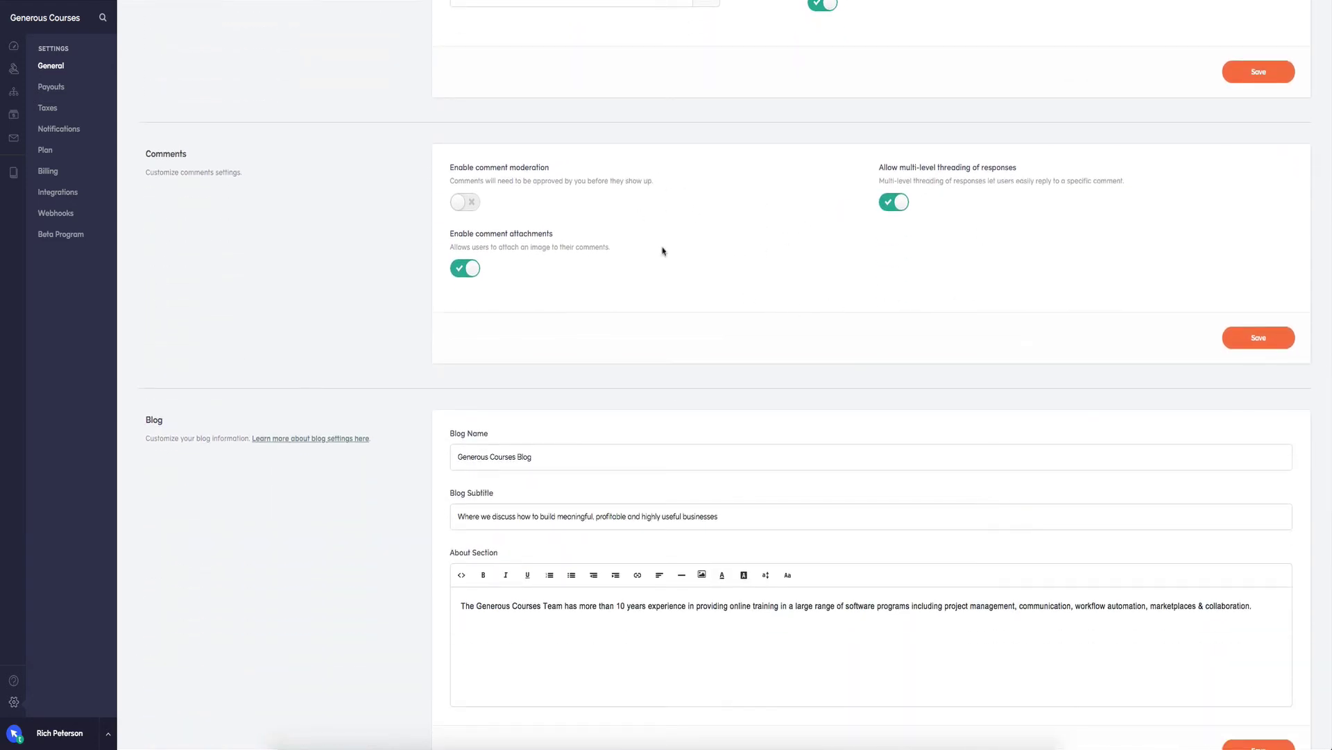
- Look through the remaining general settings for the blog, school status, SSL security and myTeachable accounts
{"action": "scroll", "coordinate": [762, 237], "scroll_direction": "down", "scroll_amount": 2}
{"action": "scroll", "coordinate": [762, 238], "scroll_direction": "down", "scroll_amount": 1}
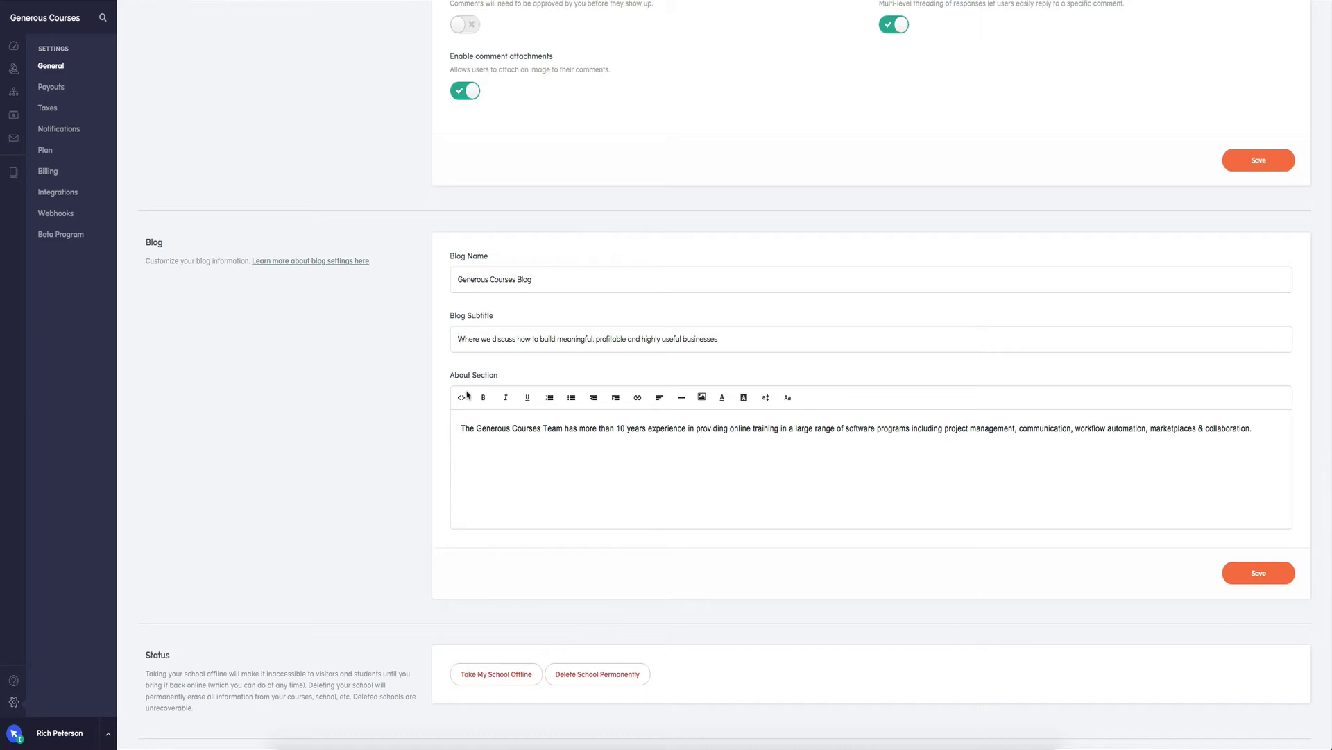
{"action": "scroll", "coordinate": [748, 428], "scroll_direction": "down", "scroll_amount": 3}
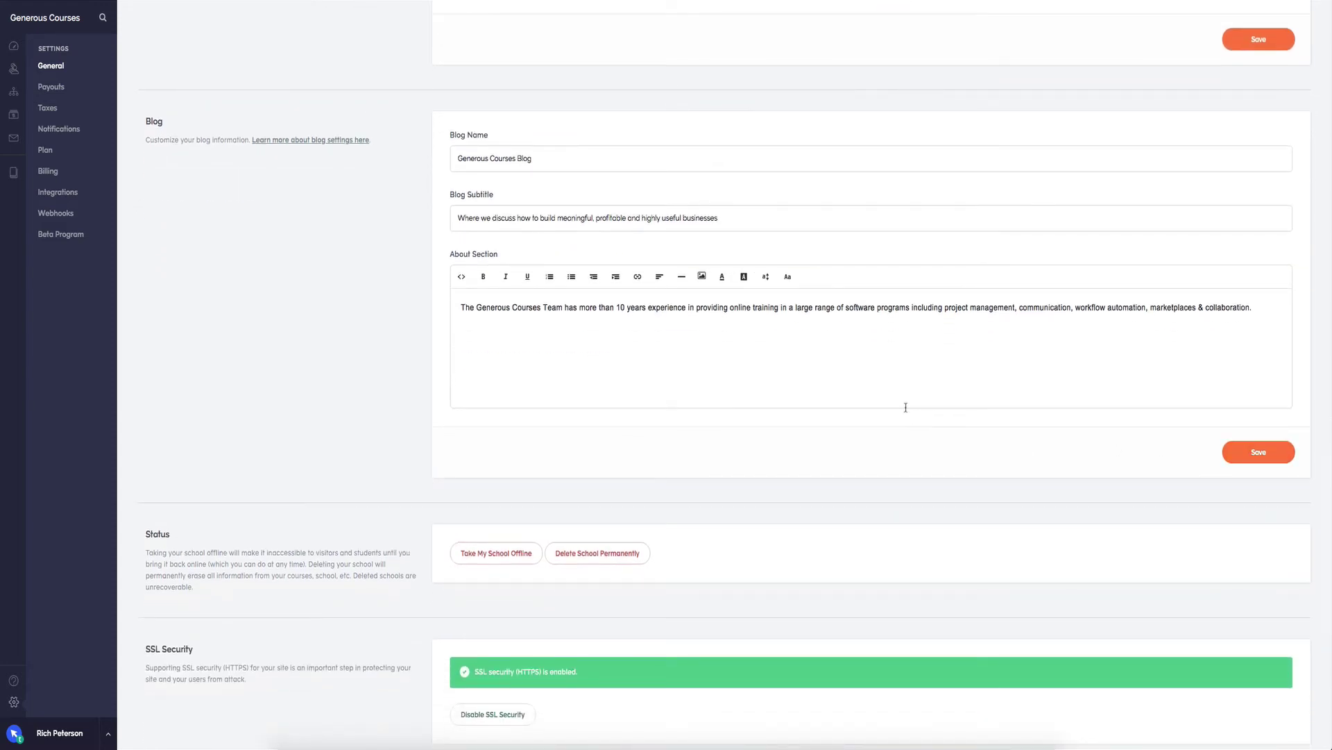
{"action": "scroll", "coordinate": [907, 408], "scroll_direction": "down", "scroll_amount": 2}
{"action": "scroll", "coordinate": [892, 388], "scroll_direction": "down", "scroll_amount": 3}
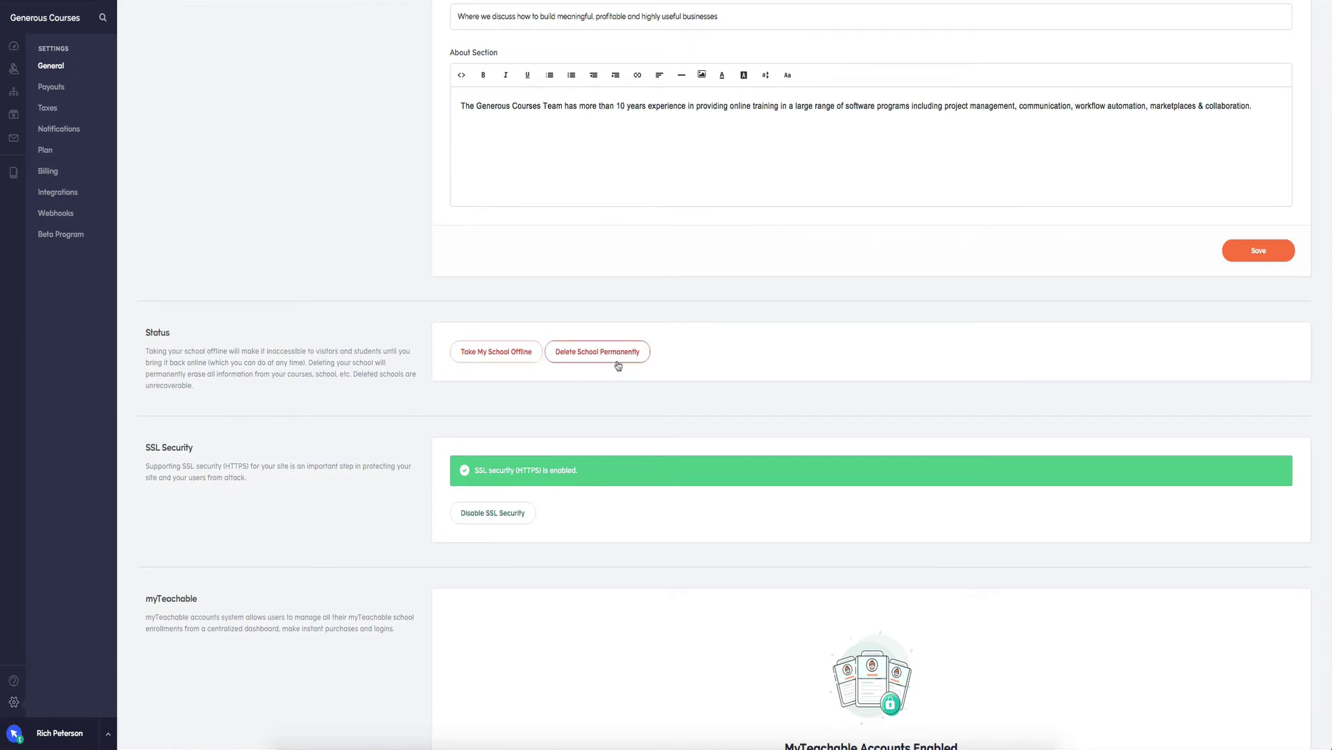
{"action": "scroll", "coordinate": [726, 383], "scroll_direction": "down", "scroll_amount": 5}
{"action": "scroll", "coordinate": [727, 386], "scroll_direction": "down", "scroll_amount": 1}
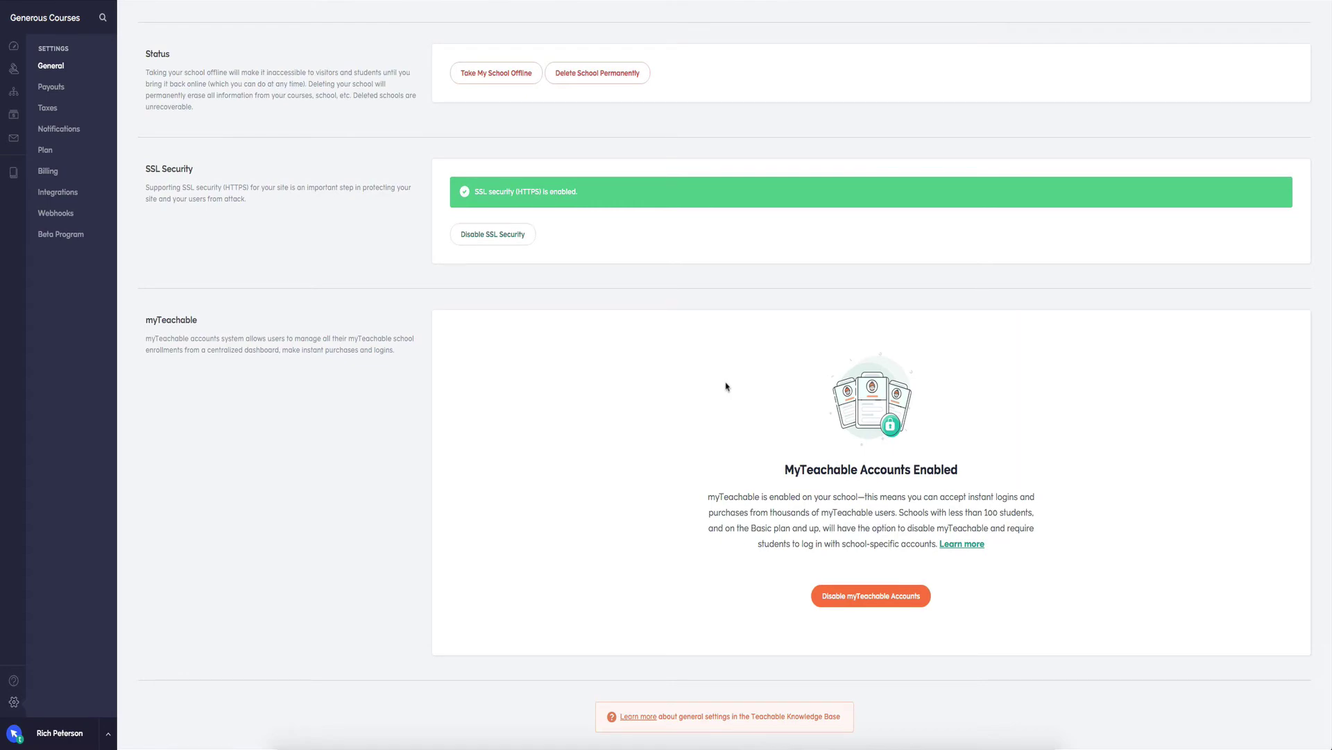
{"action": "scroll", "coordinate": [703, 358], "scroll_direction": "up", "scroll_amount": 20}
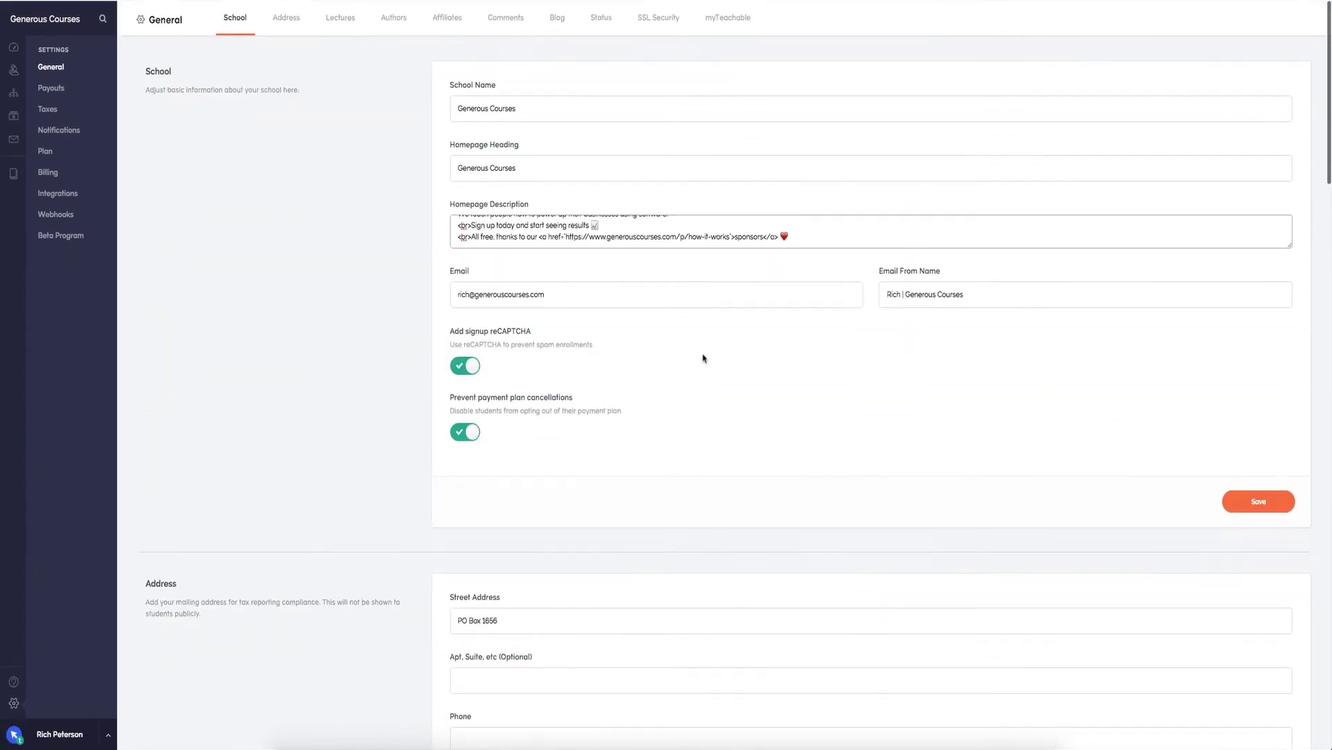
- Examine the payout collection methods and PayPal payout settings, and open the VAT-inclusive price settings
{"action": "left_click", "coordinate": [53, 89]}
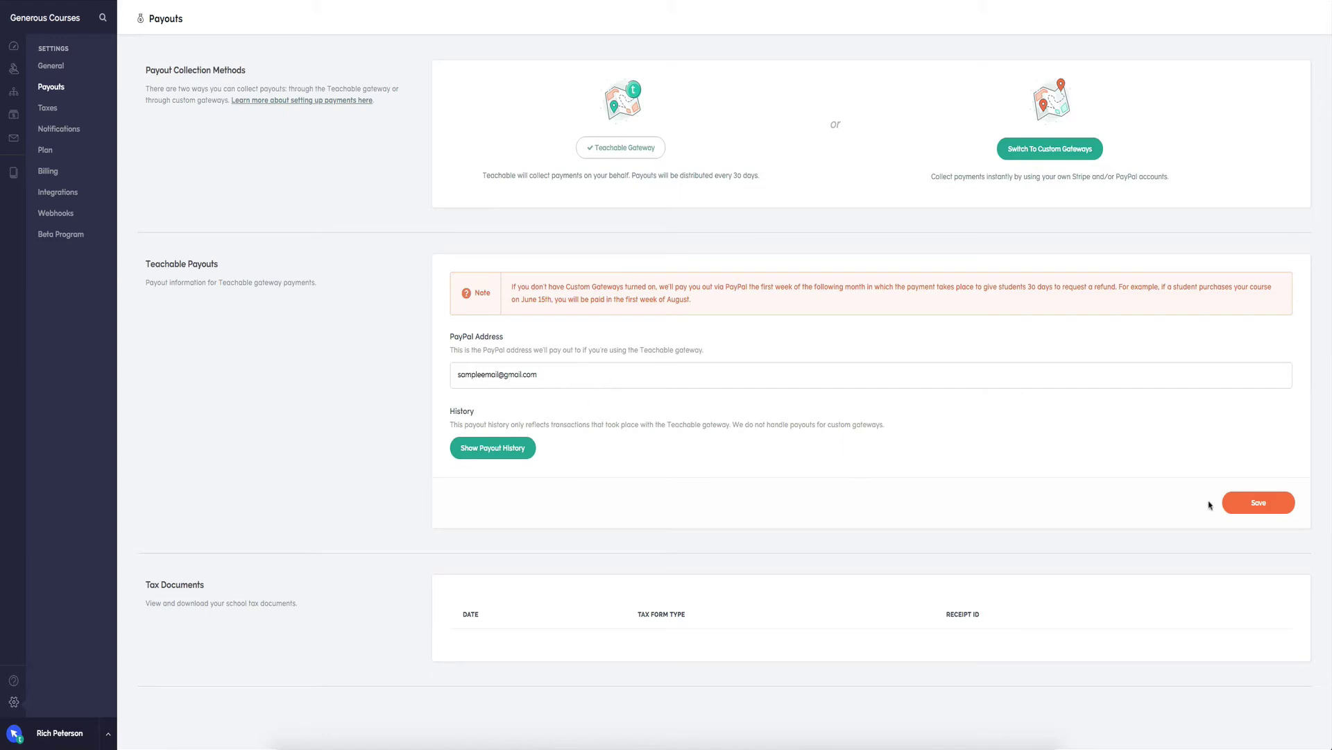
{"action": "left_click", "coordinate": [52, 109]}
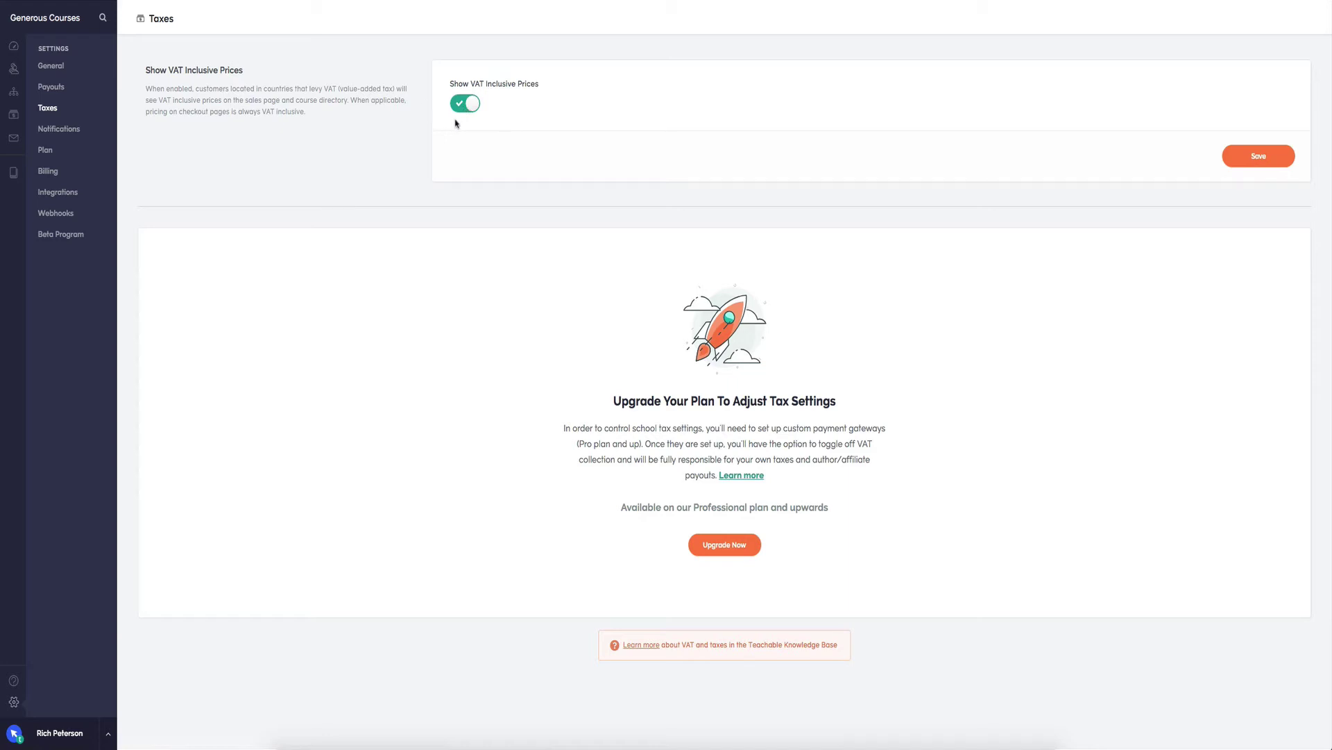
- Open the notification settings and look through the enrollment, subscription and comment notification options
{"action": "left_click", "coordinate": [60, 131]}
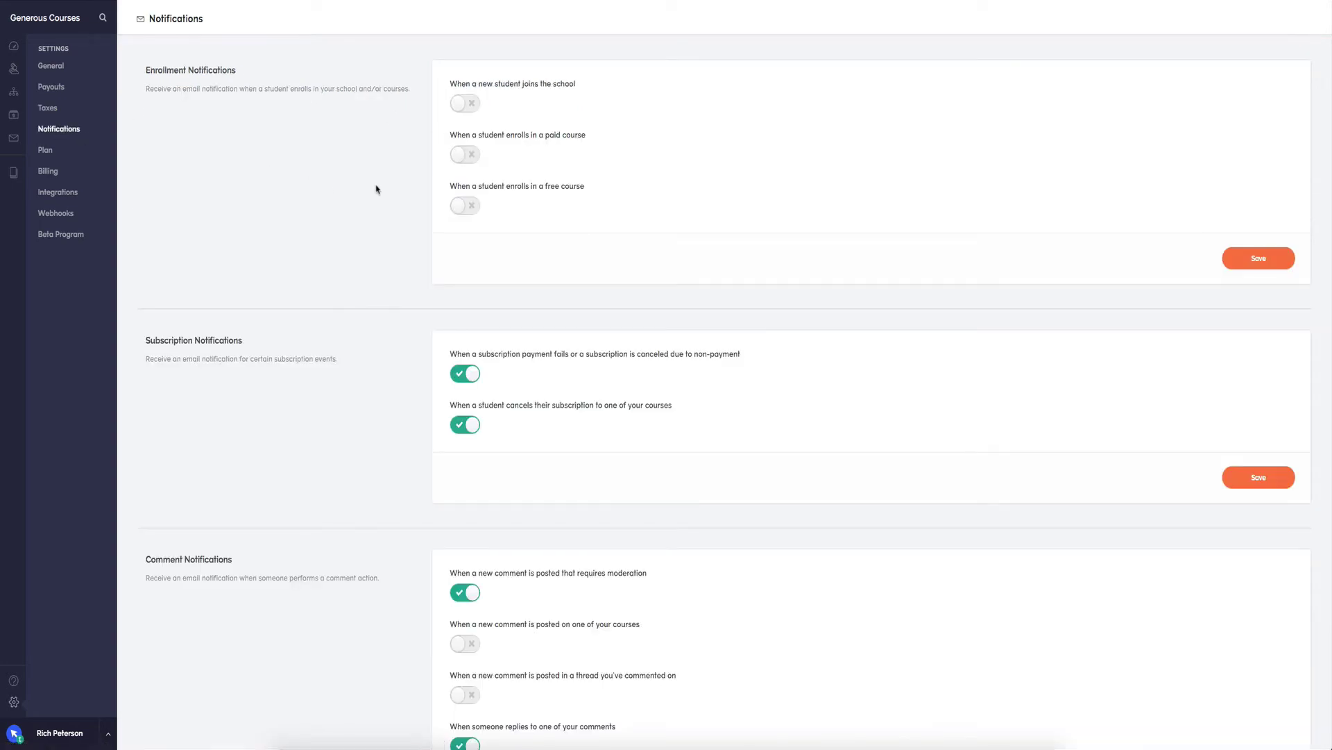
{"action": "scroll", "coordinate": [377, 190], "scroll_direction": "down", "scroll_amount": 2}
{"action": "scroll", "coordinate": [377, 190], "scroll_direction": "down", "scroll_amount": 2}
{"action": "scroll", "coordinate": [376, 189], "scroll_direction": "up", "scroll_amount": 5}
{"action": "scroll", "coordinate": [366, 202], "scroll_direction": "down", "scroll_amount": 3}
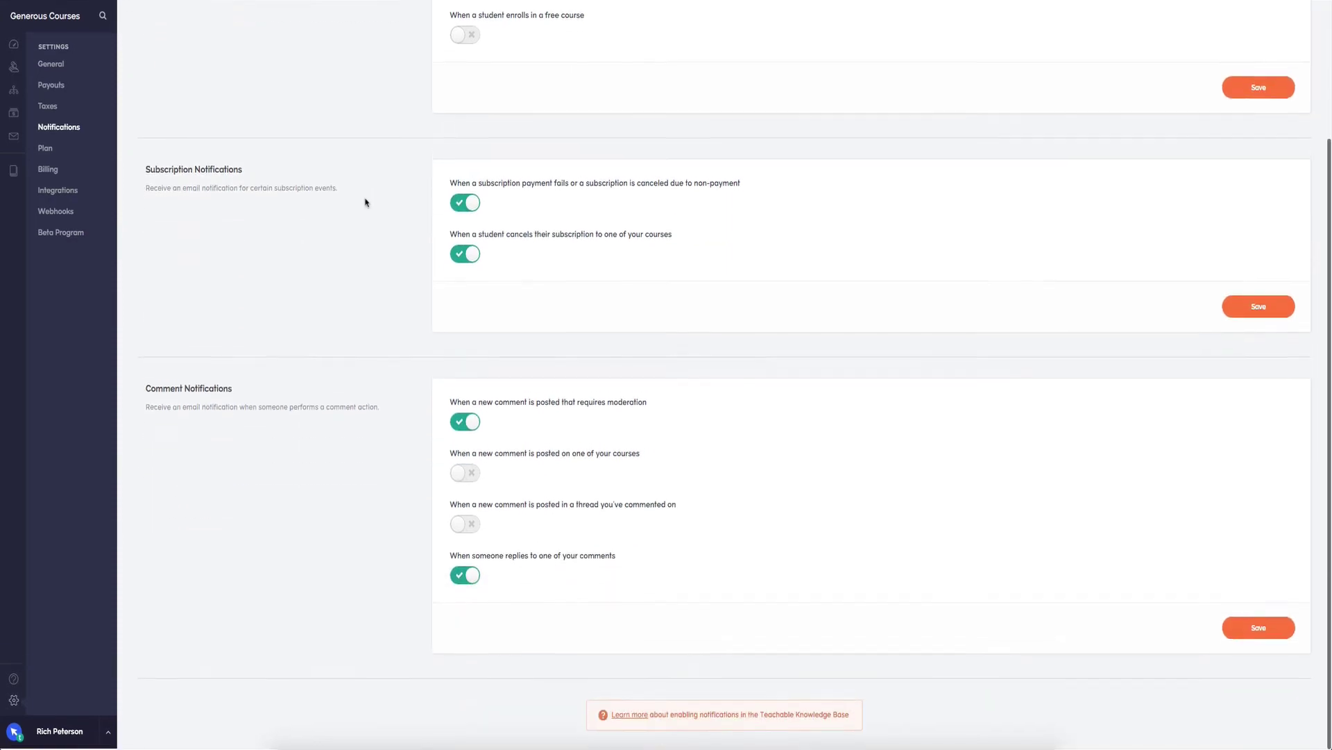
{"action": "scroll", "coordinate": [365, 202], "scroll_direction": "up", "scroll_amount": 3}
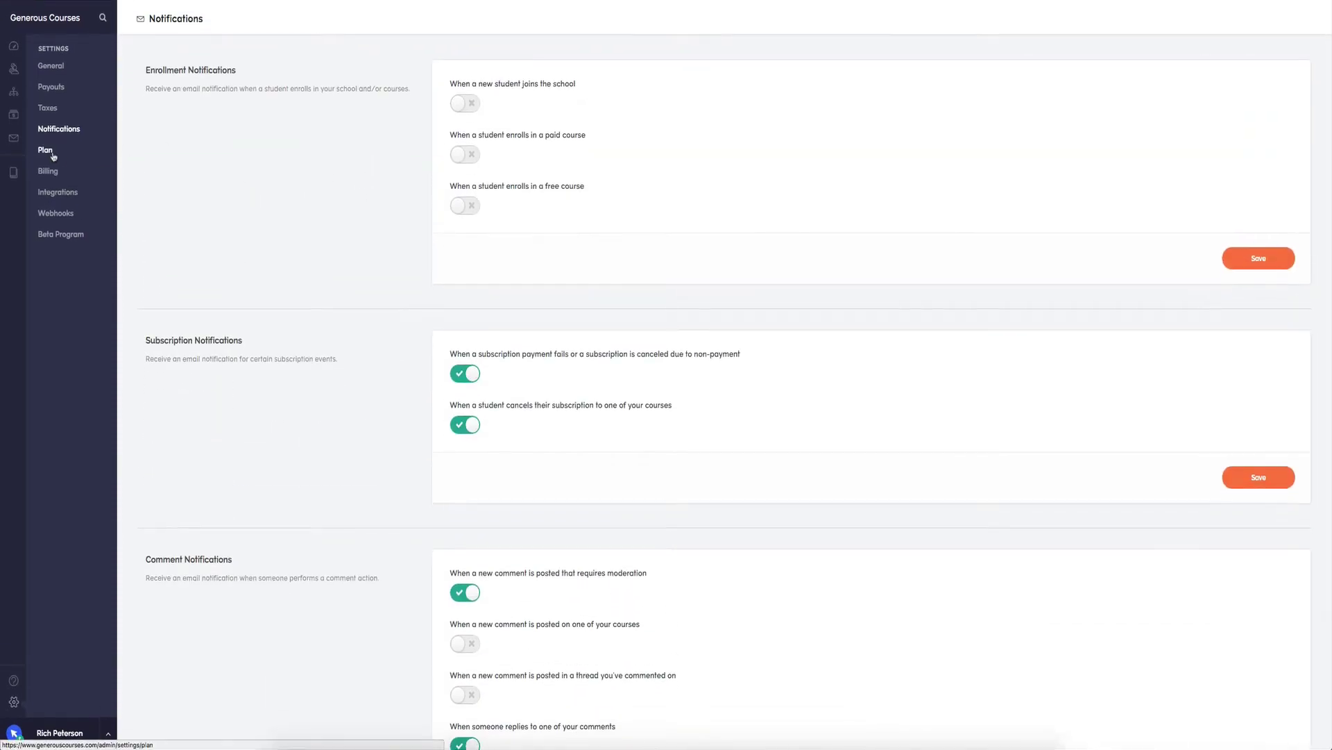
- Examine the school's plan options and pricing, and open its billing card details and payment history
{"action": "left_click", "coordinate": [46, 150]}
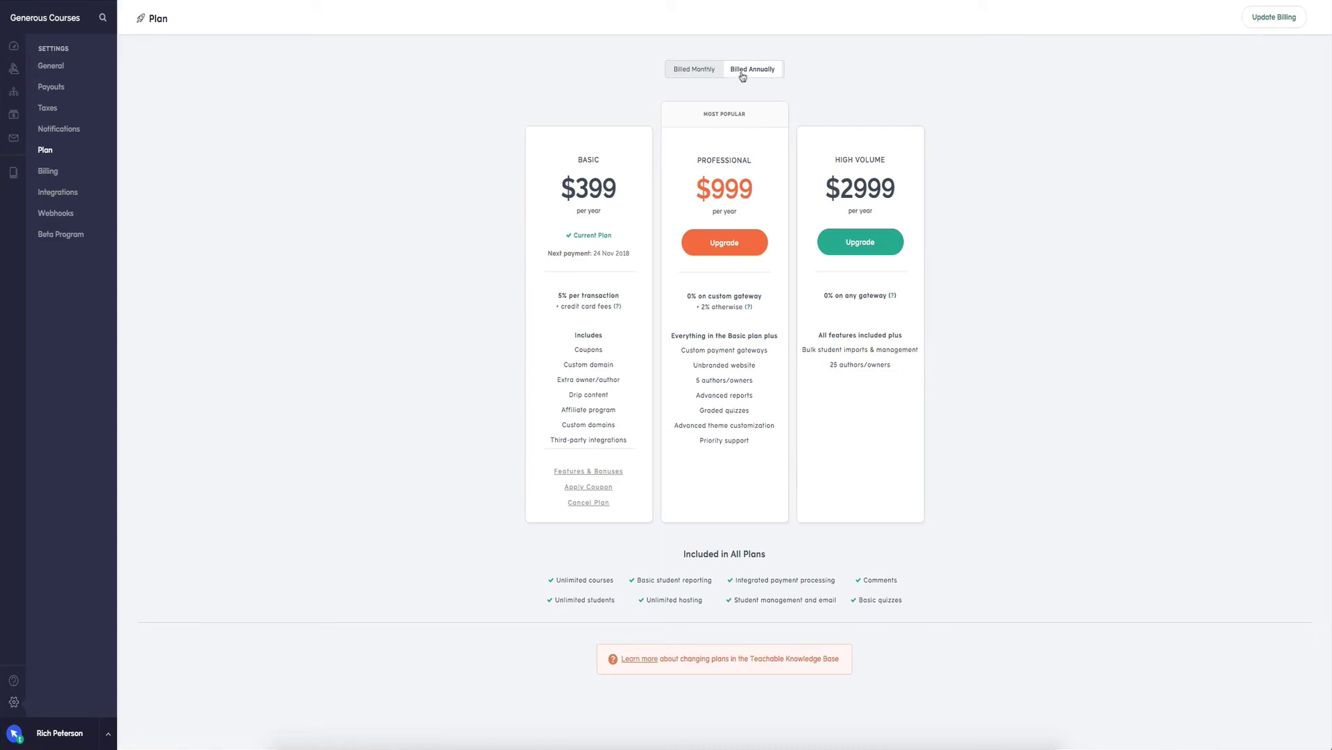
{"action": "left_click", "coordinate": [55, 173]}
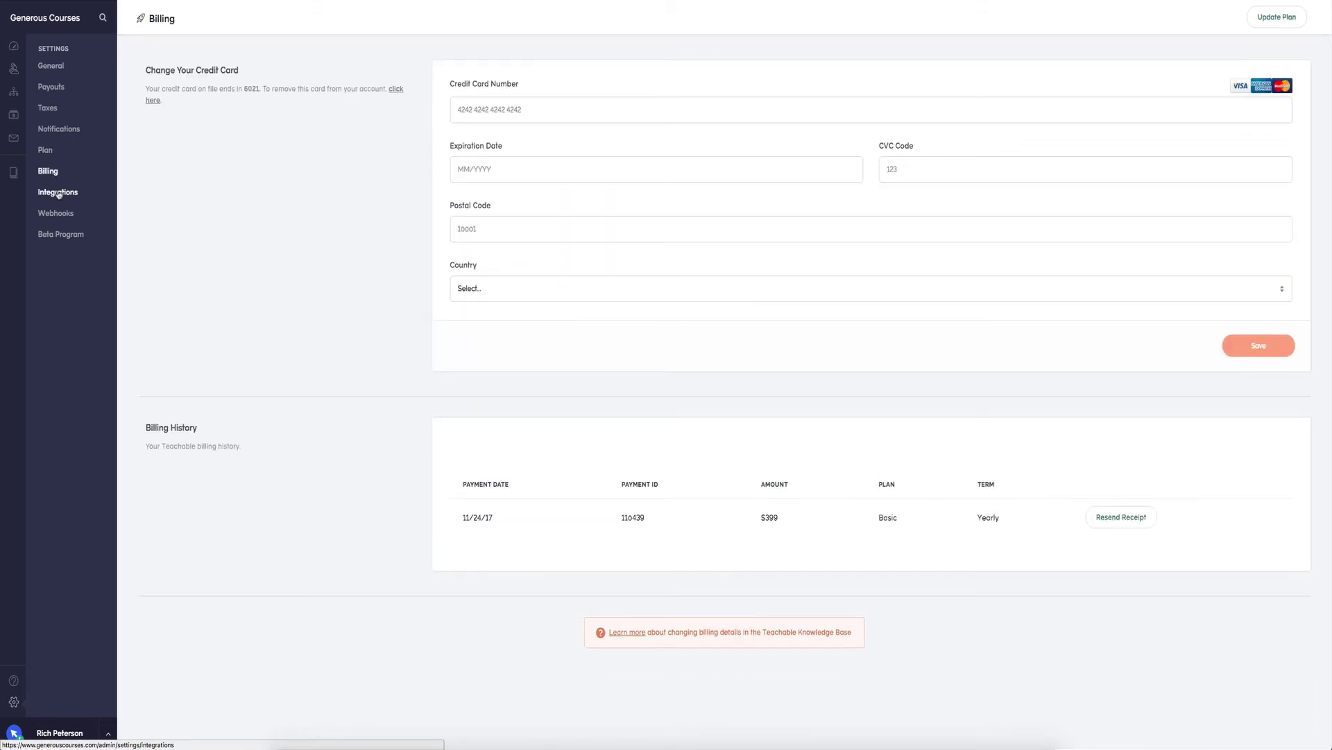
- Open the school's integrations and examine the Google Analytics ID field
{"action": "left_click", "coordinate": [58, 193]}
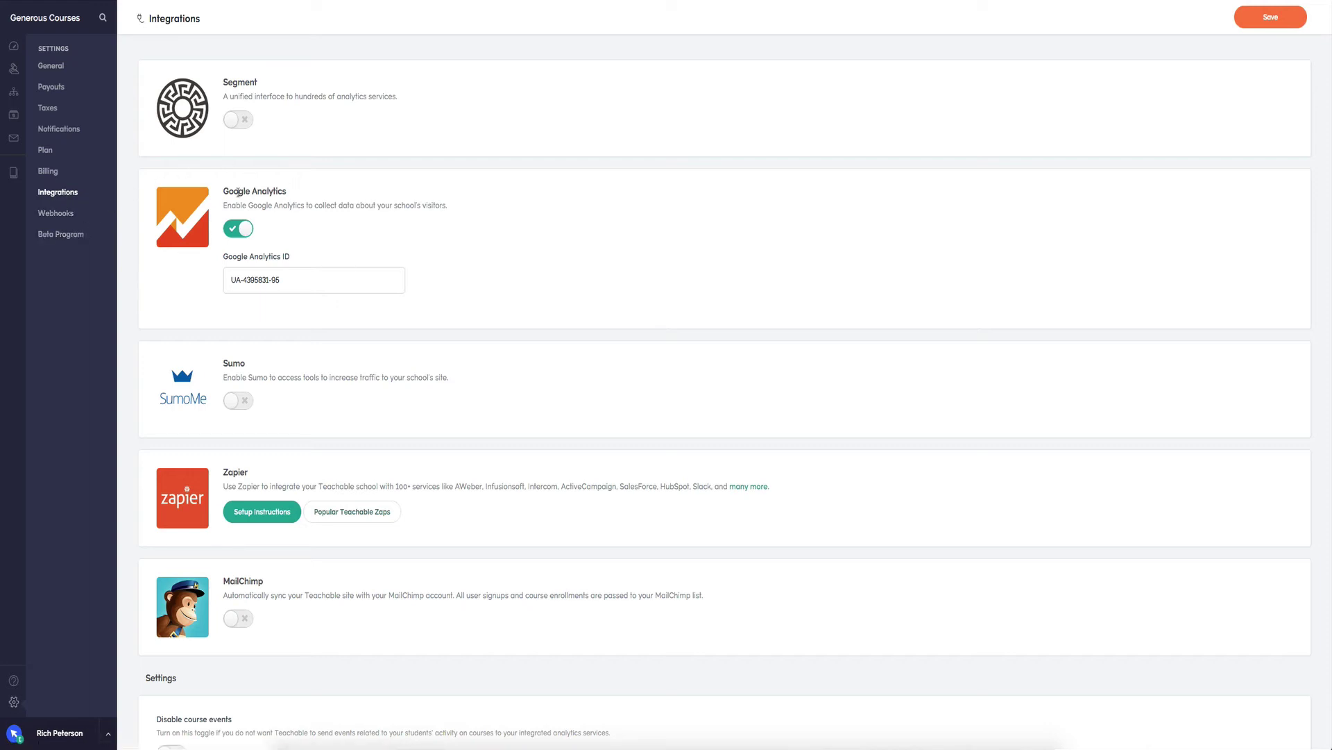
{"action": "scroll", "coordinate": [244, 232], "scroll_direction": "down", "scroll_amount": 1}
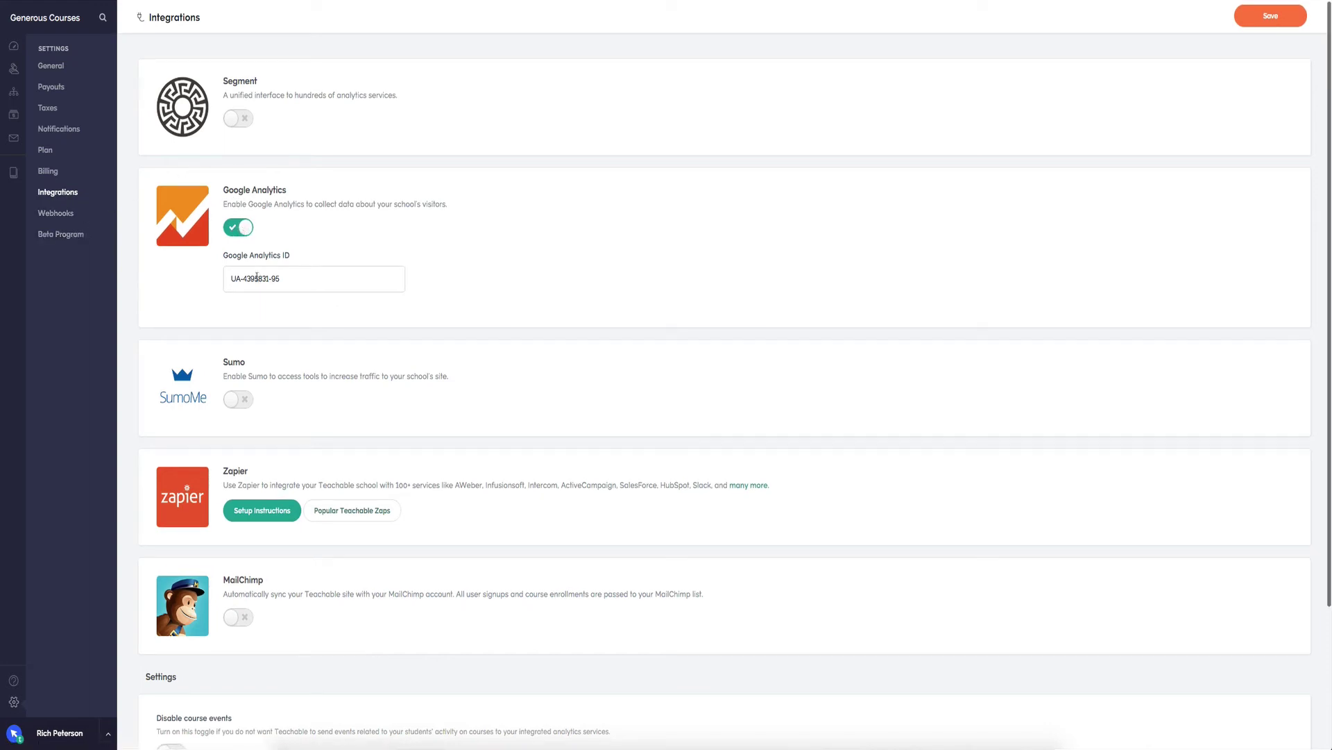
{"action": "left_click_drag", "start_coordinate": [231, 280], "coordinate": [297, 275]}
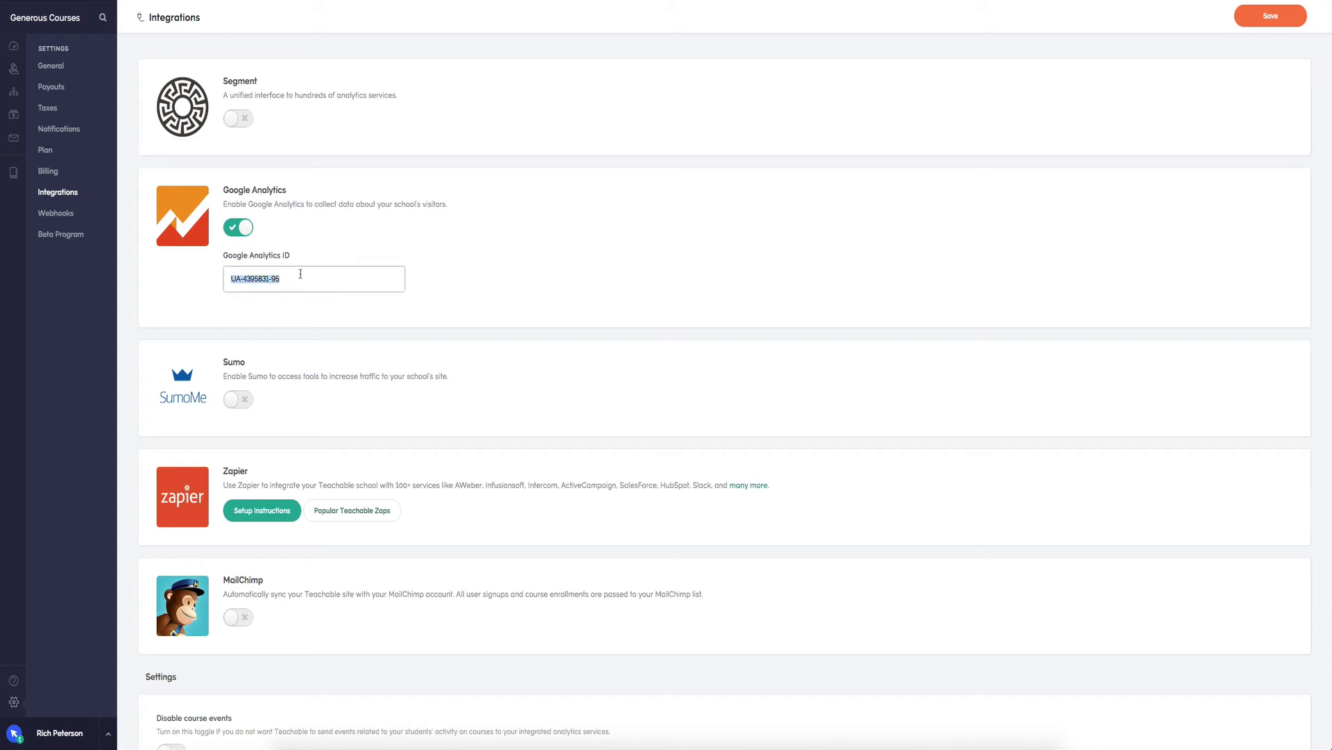
- Turn on the MailChimp integration to examine its API key and list ID fields, and switch it off again
{"action": "left_click", "coordinate": [251, 619]}
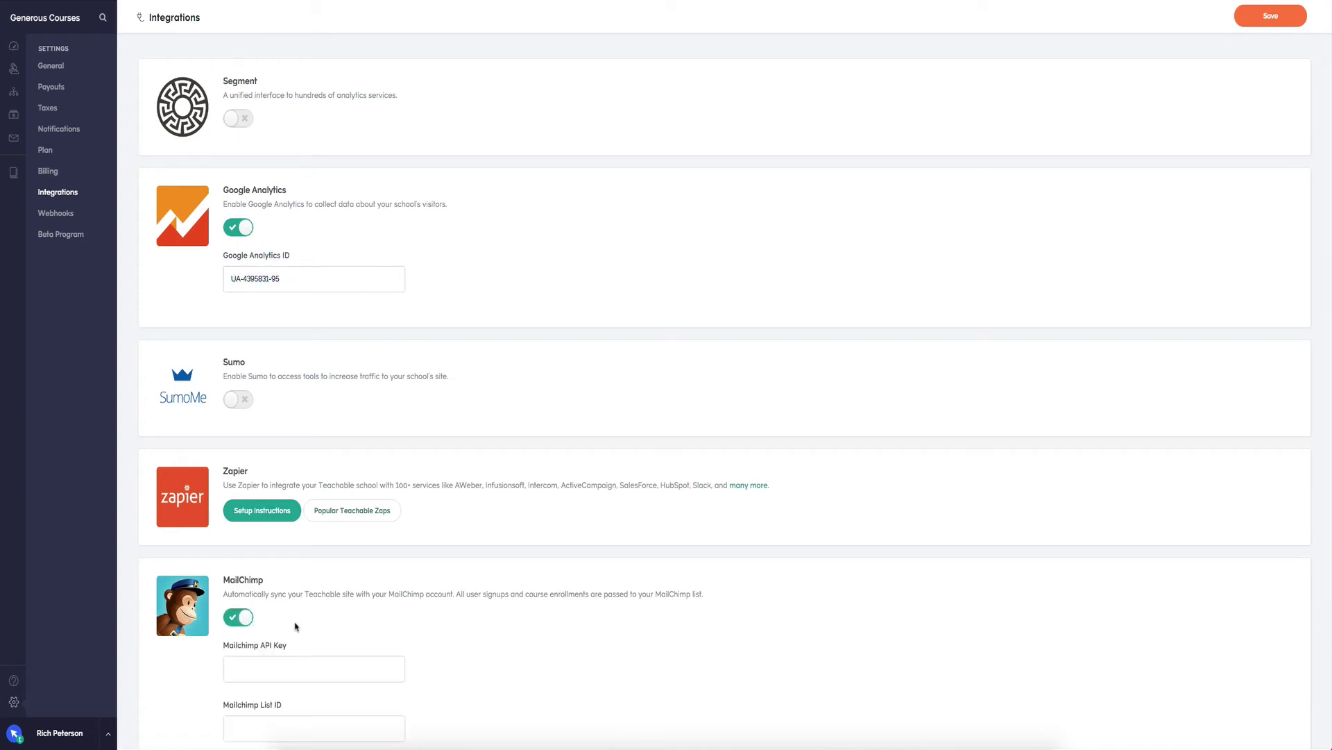
{"action": "scroll", "coordinate": [297, 624], "scroll_direction": "down", "scroll_amount": 2}
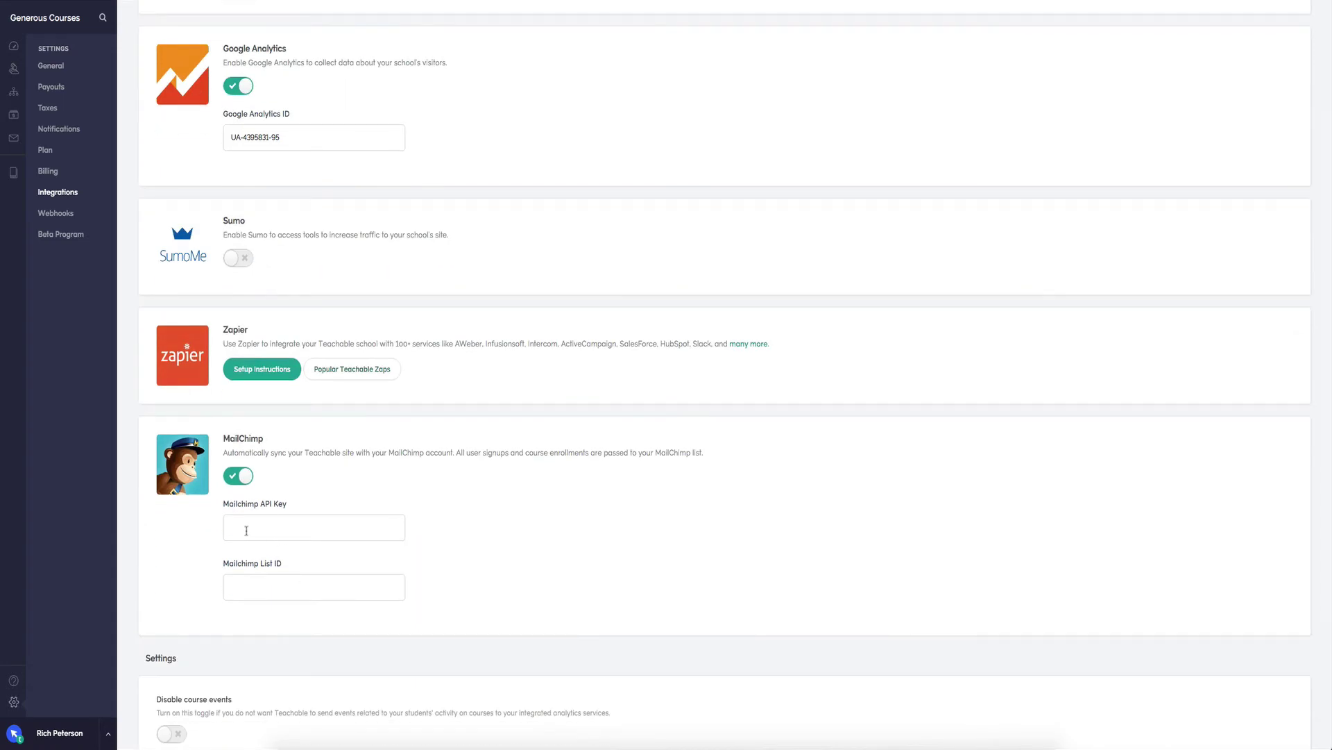
{"action": "scroll", "coordinate": [260, 561], "scroll_direction": "up", "scroll_amount": 1}
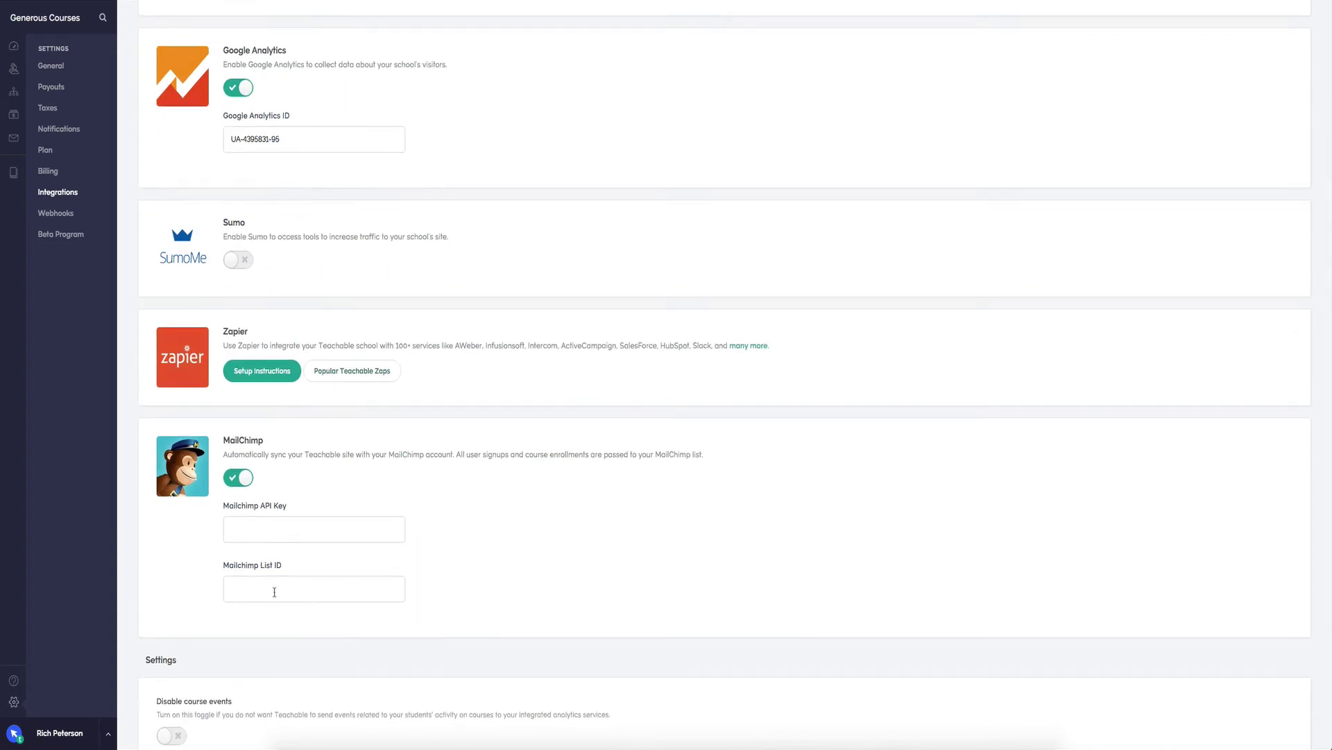
{"action": "left_click", "coordinate": [232, 478]}
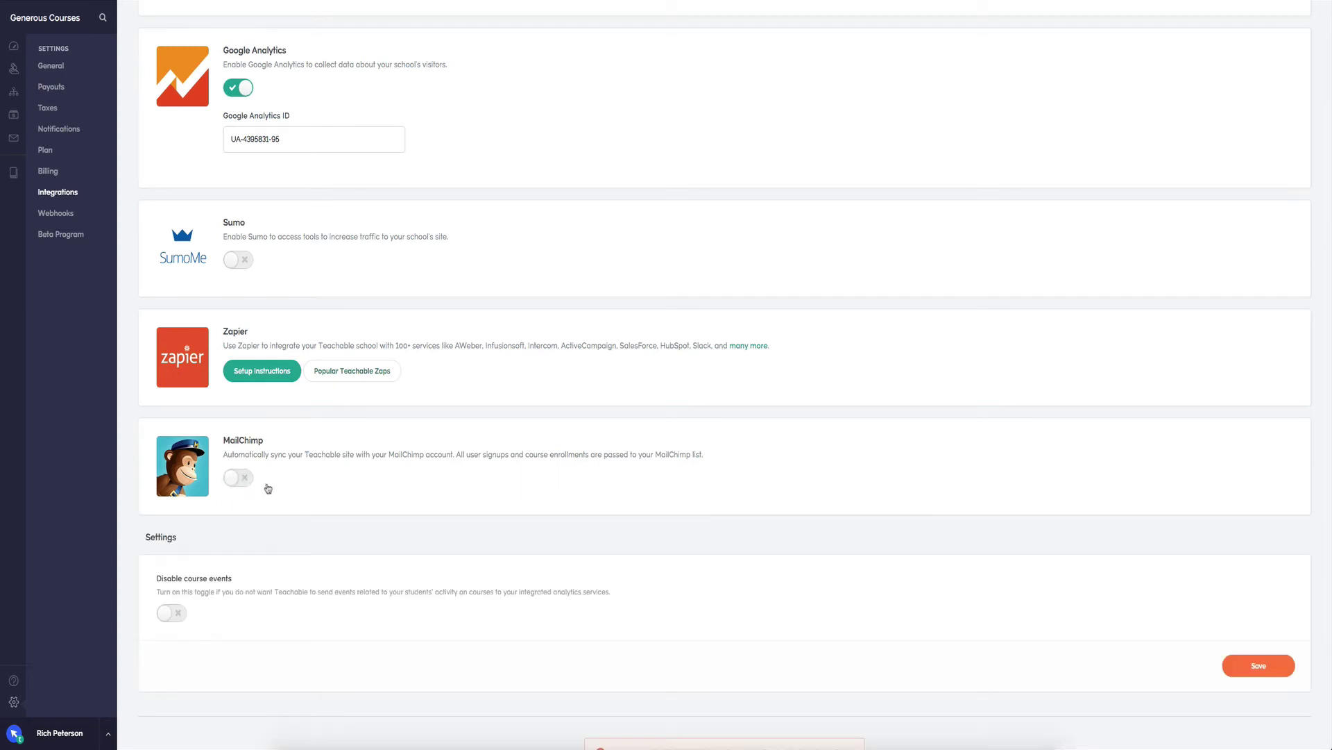
- Open the school's course list and open the course "Compare Project Management Software"
{"action": "scroll", "coordinate": [376, 484], "scroll_direction": "up", "scroll_amount": 5}
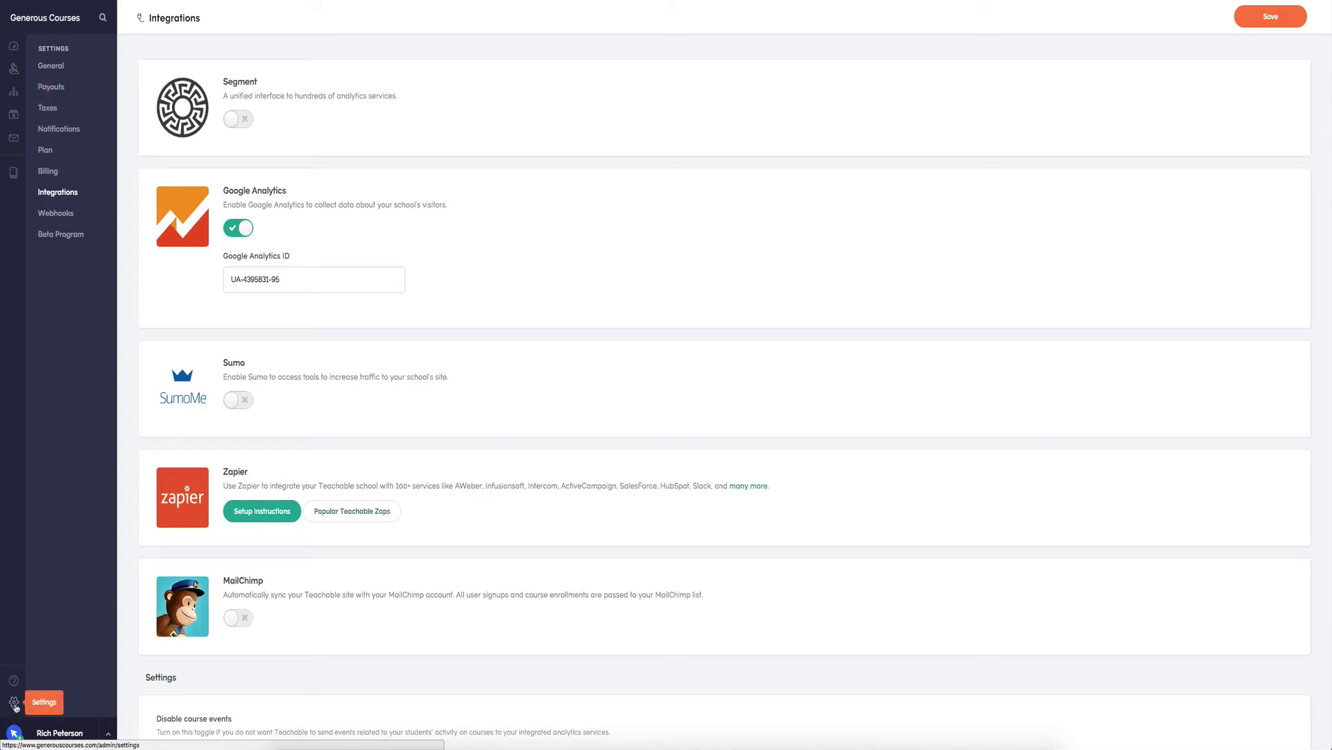
{"action": "scroll", "coordinate": [14, 173], "scroll_direction": "down", "scroll_amount": 1}
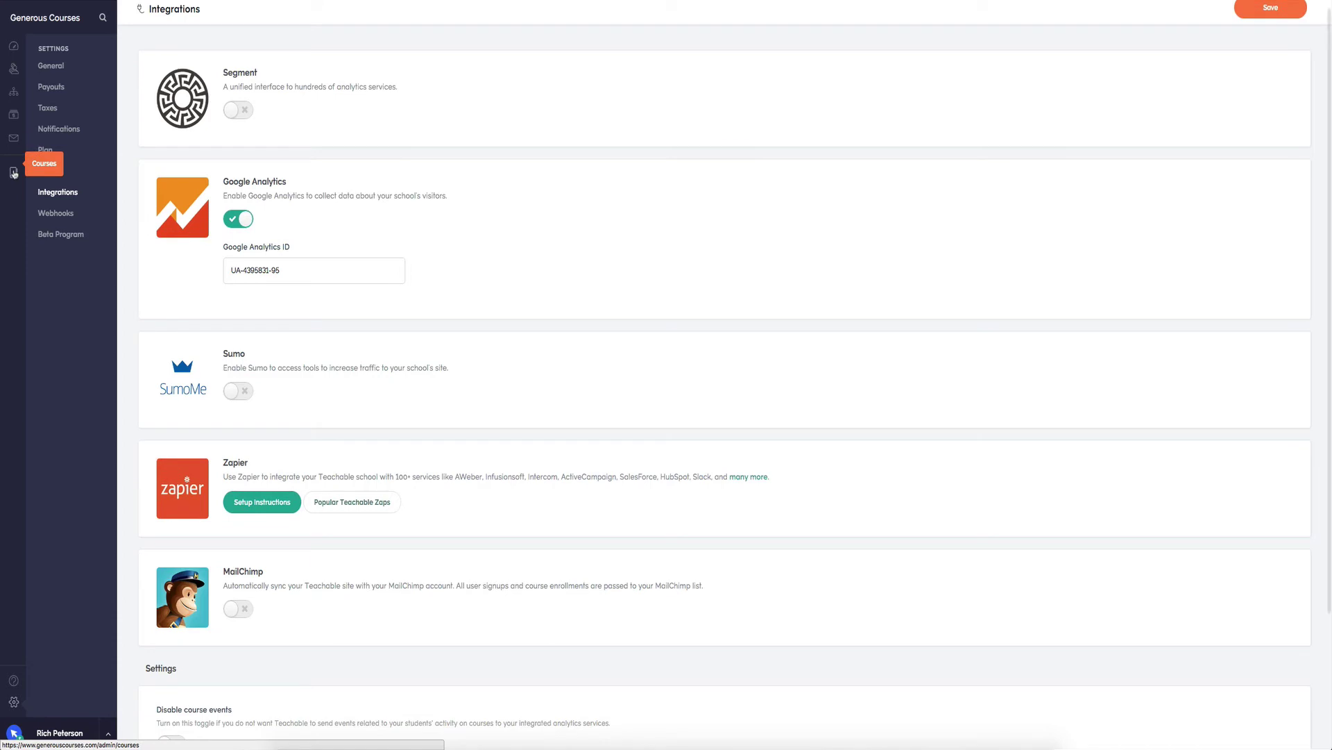
{"action": "left_click", "coordinate": [14, 172]}
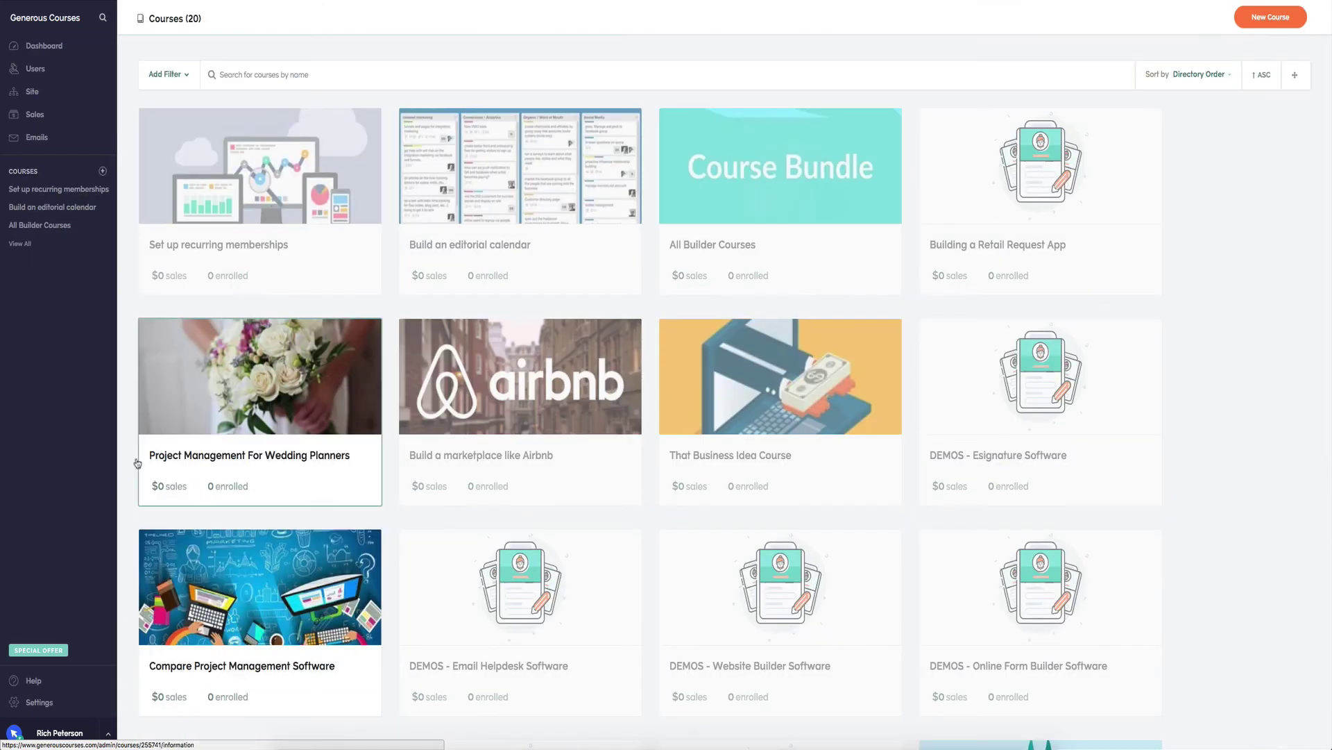
{"action": "scroll", "coordinate": [395, 489], "scroll_direction": "down", "scroll_amount": 1}
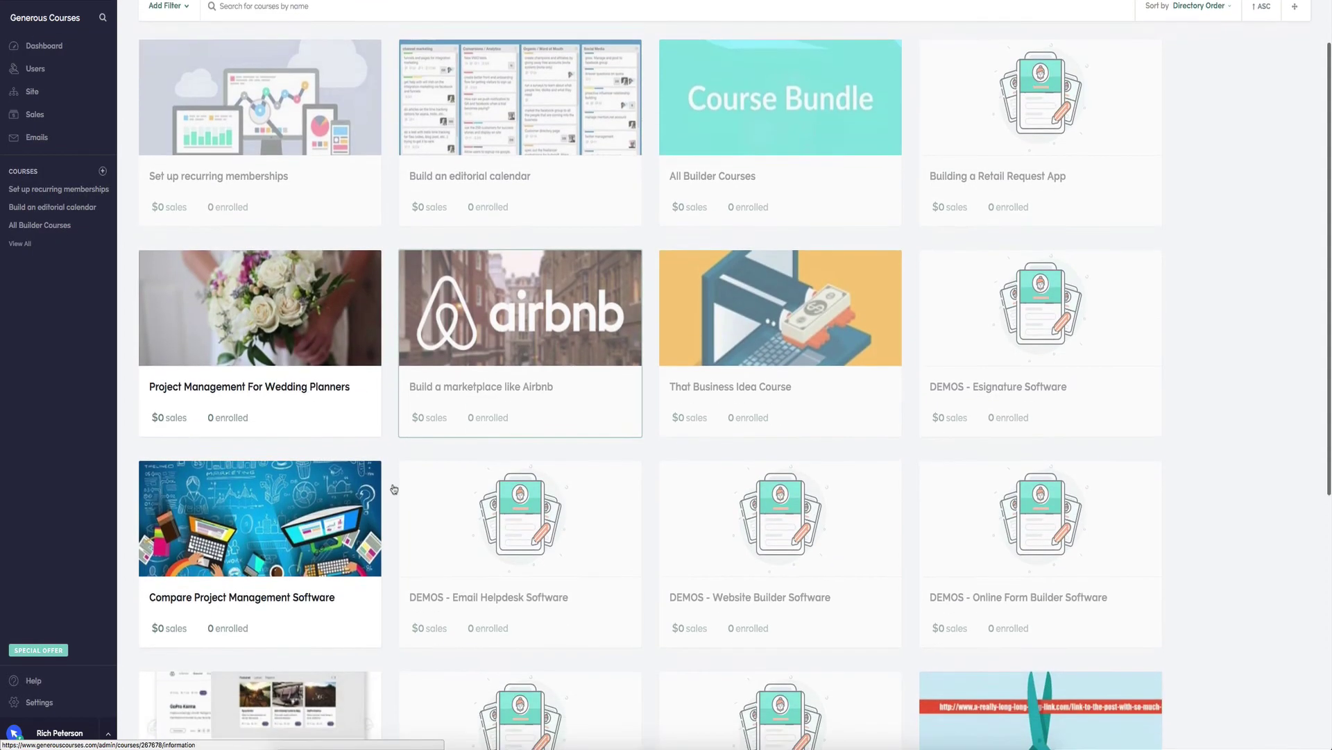
{"action": "scroll", "coordinate": [394, 490], "scroll_direction": "down", "scroll_amount": 1}
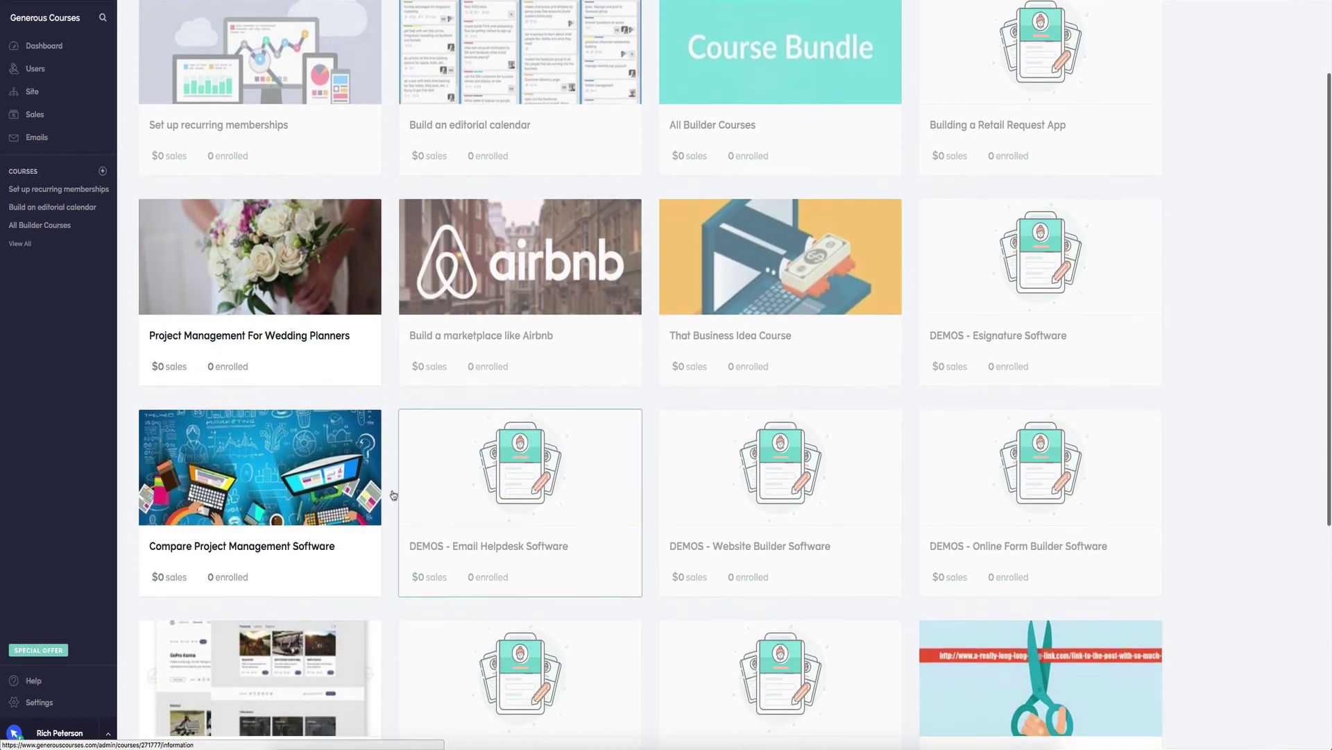
{"action": "left_click", "coordinate": [252, 495]}
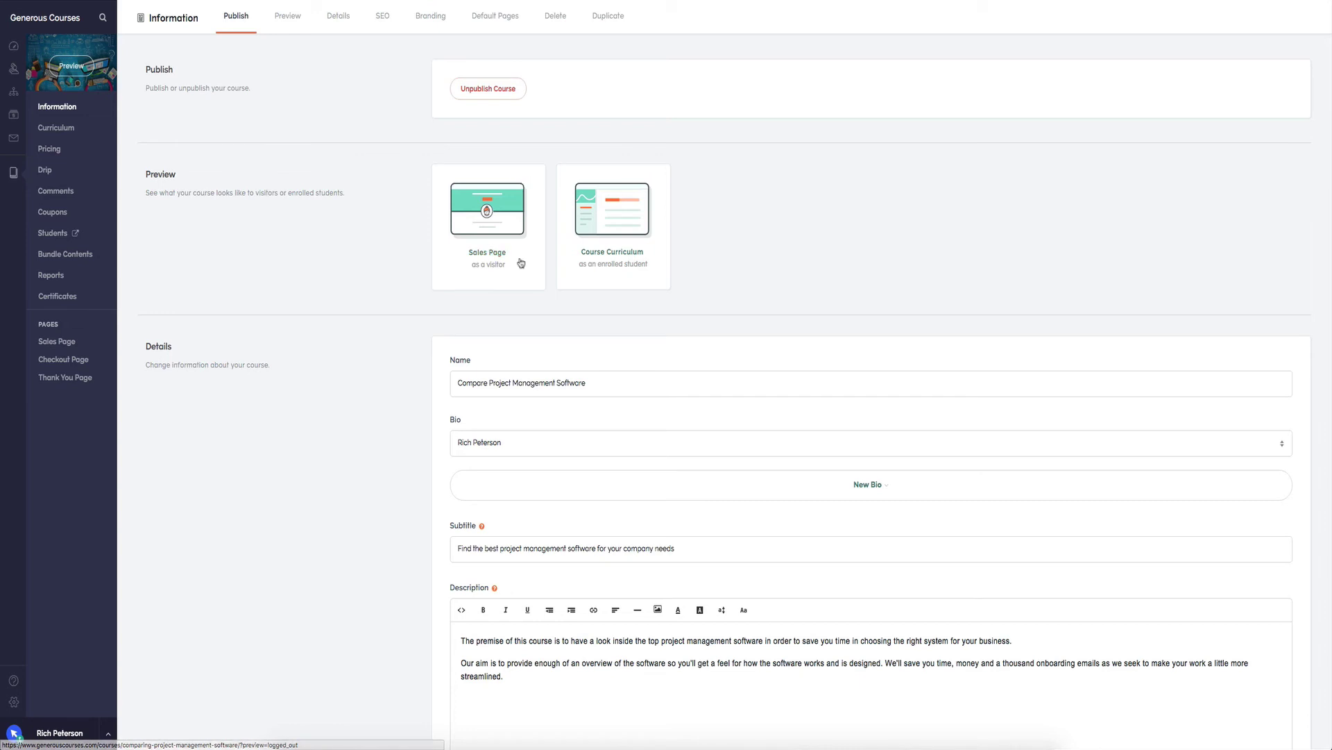
- Examine the course's details, including its name, bio choices, subtitle, description and categories
{"action": "scroll", "coordinate": [391, 251], "scroll_direction": "down", "scroll_amount": 2}
{"action": "scroll", "coordinate": [391, 250], "scroll_direction": "down", "scroll_amount": 1}
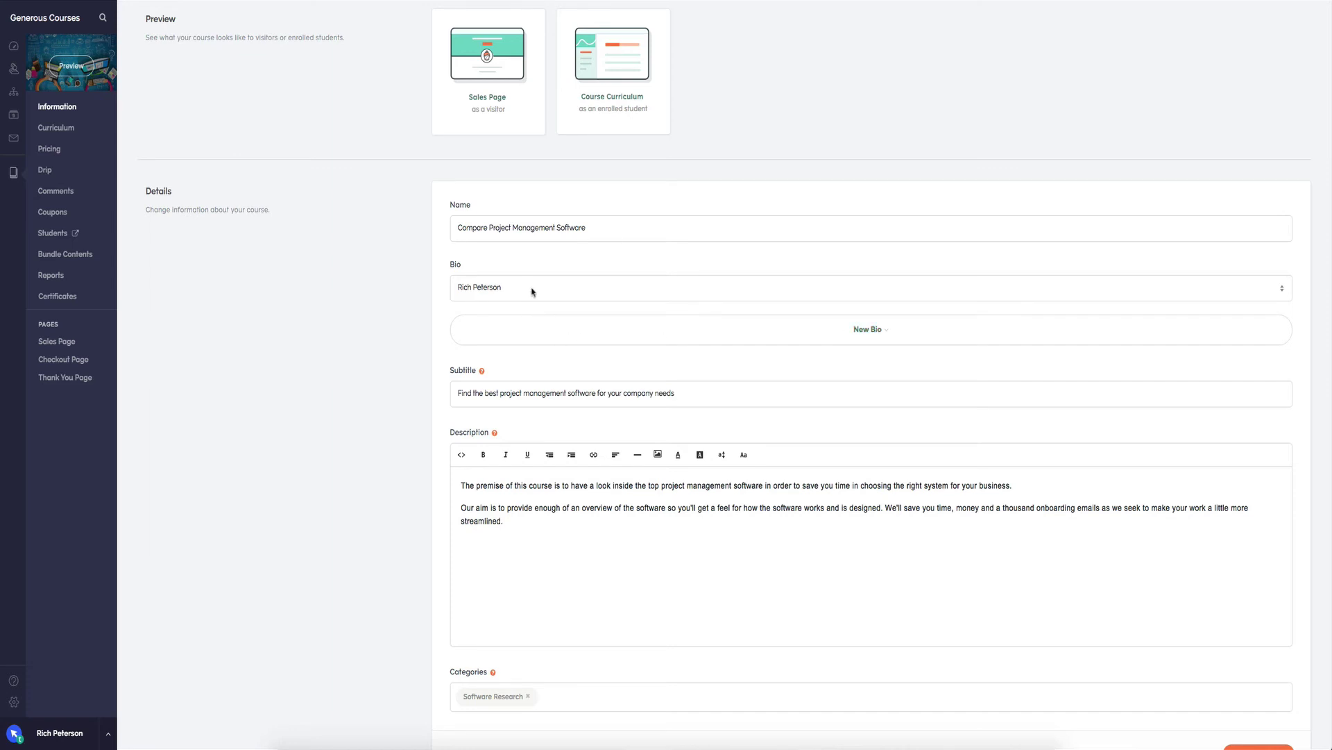
{"action": "left_click", "coordinate": [532, 289]}
{"action": "left_click", "coordinate": [407, 291]}
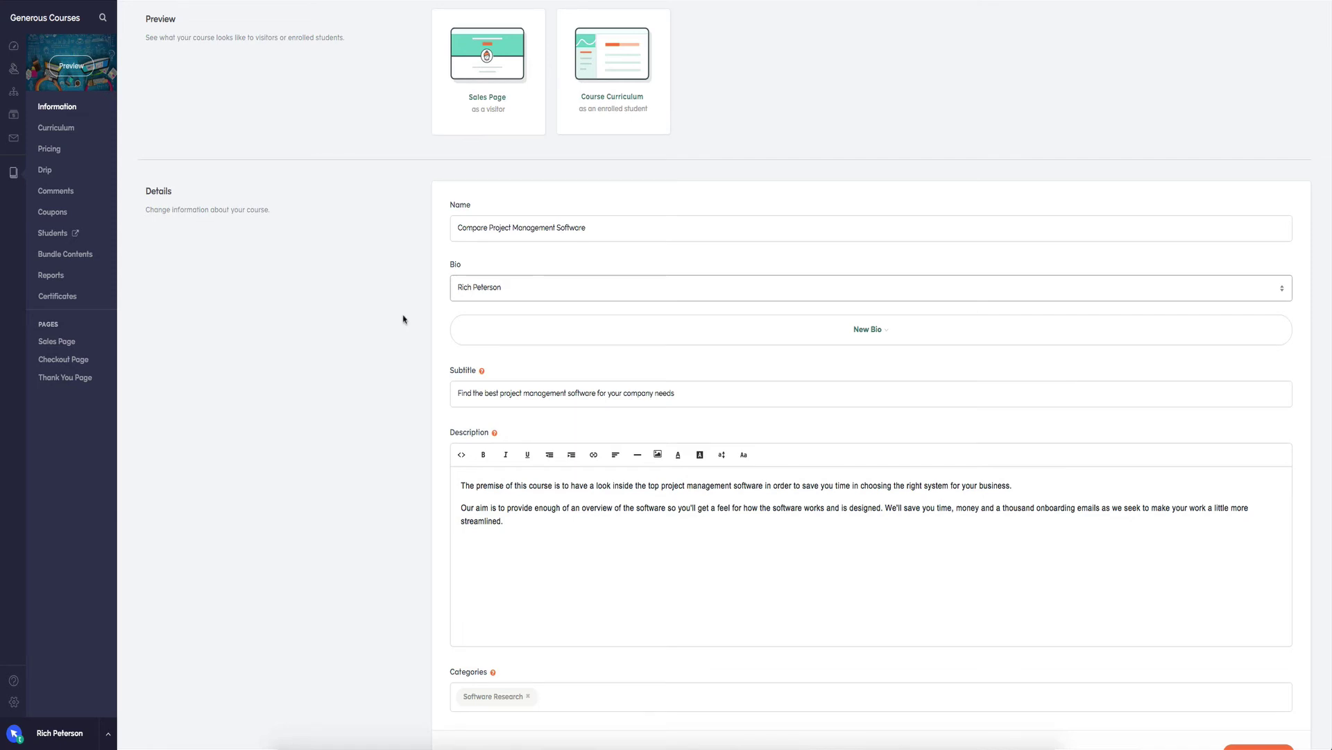
- Preview the course's sales page as a visitor
{"action": "scroll", "coordinate": [402, 319], "scroll_direction": "down", "scroll_amount": 1}
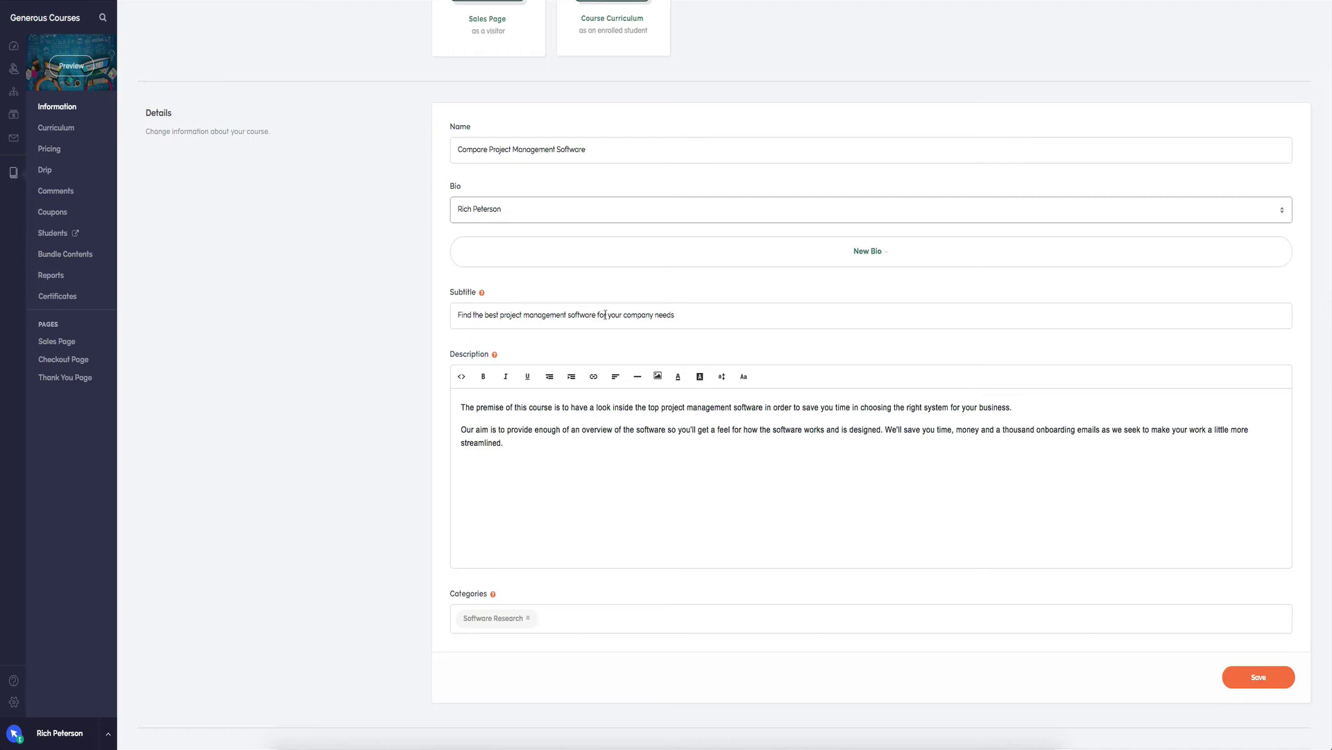
{"action": "scroll", "coordinate": [603, 316], "scroll_direction": "up", "scroll_amount": 4}
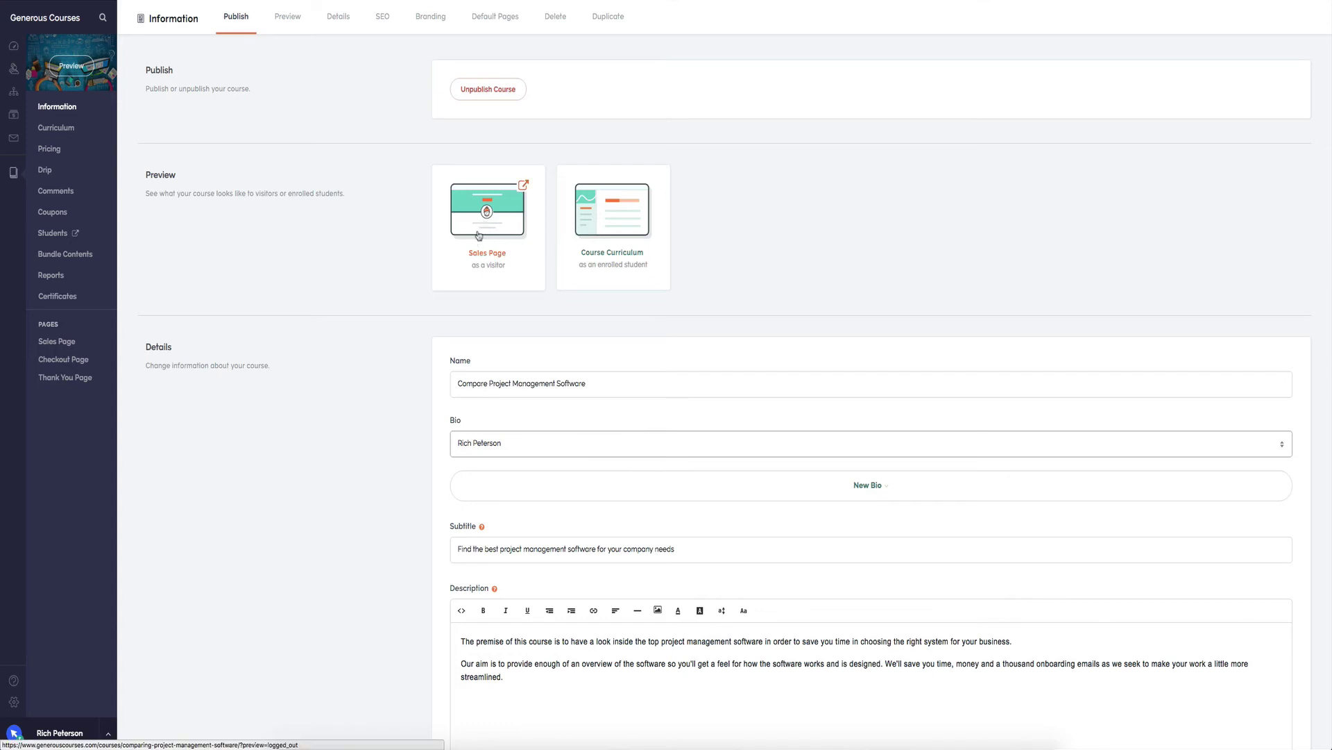
{"action": "left_click", "coordinate": [490, 237]}
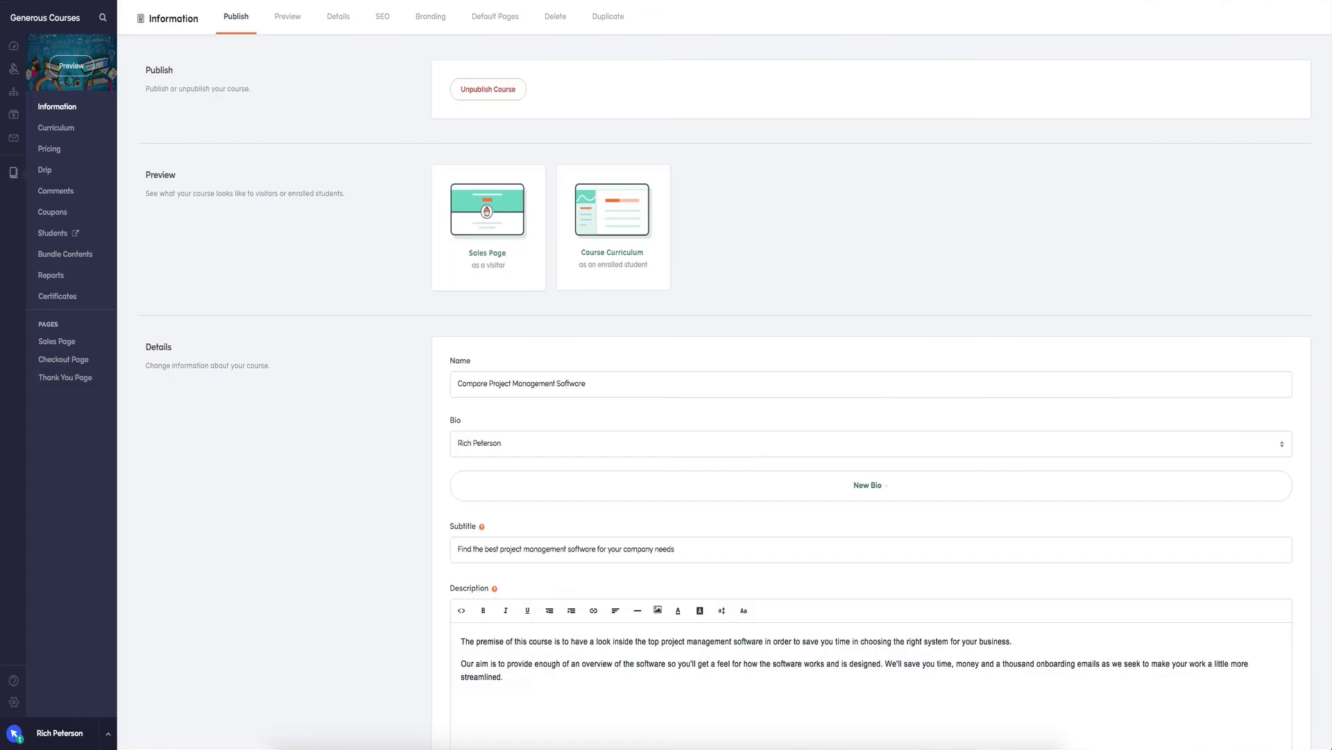
- Examine the course's categories, friendly URL, page title and meta description, and save the SEO section
{"action": "scroll", "coordinate": [389, 535], "scroll_direction": "down", "scroll_amount": 5}
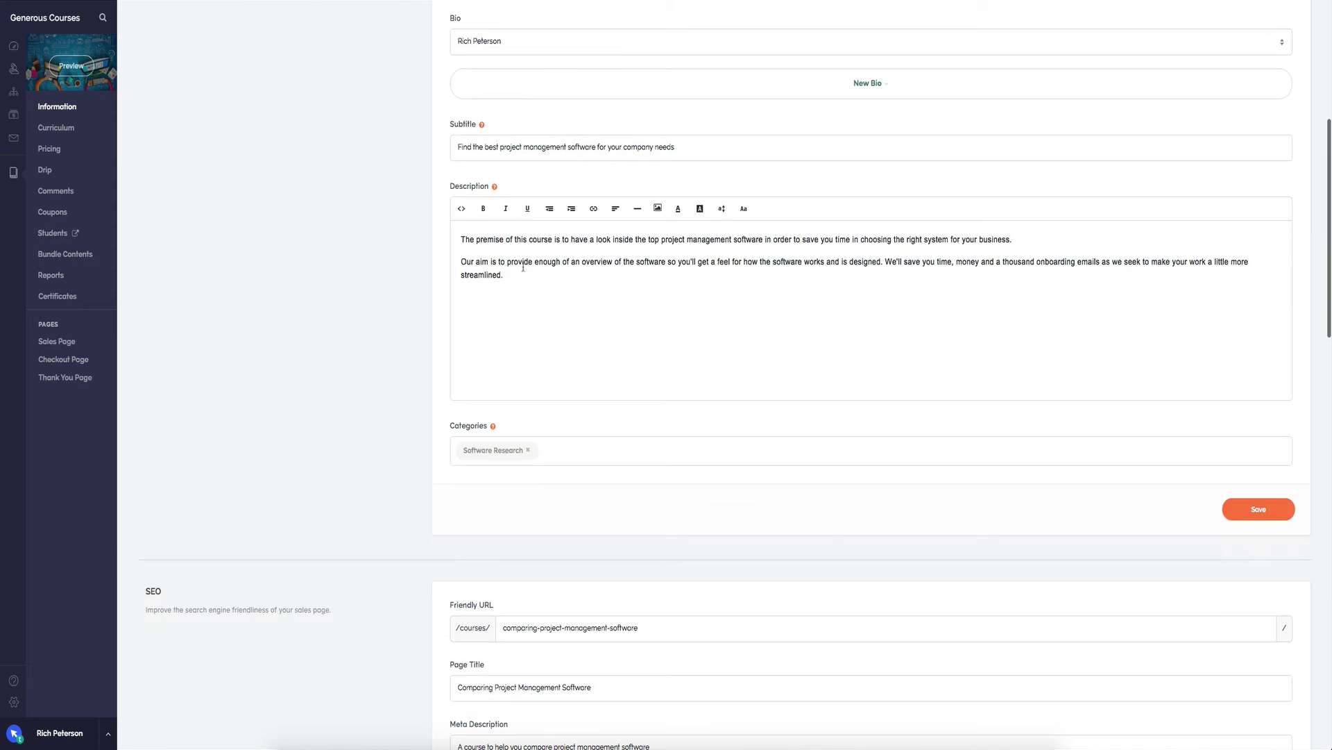
{"action": "left_click", "coordinate": [500, 458]}
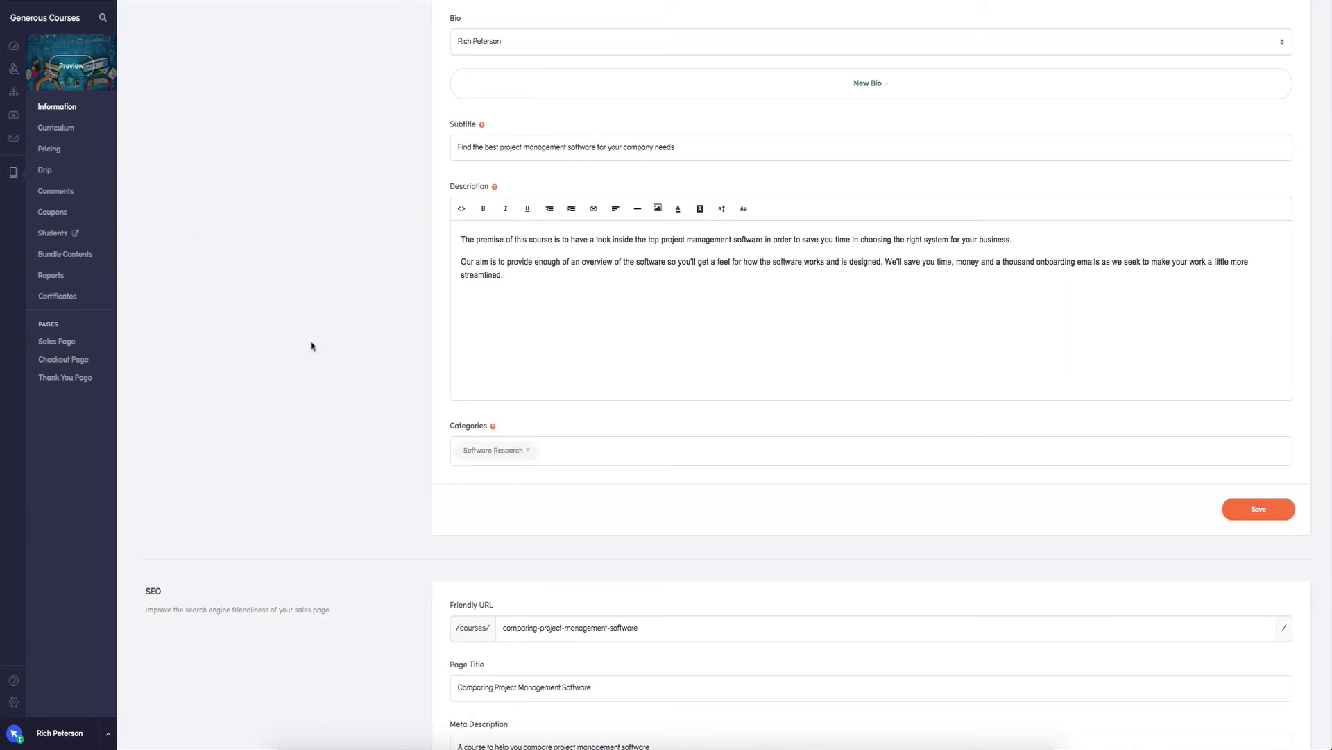
{"action": "scroll", "coordinate": [393, 394], "scroll_direction": "down", "scroll_amount": 2}
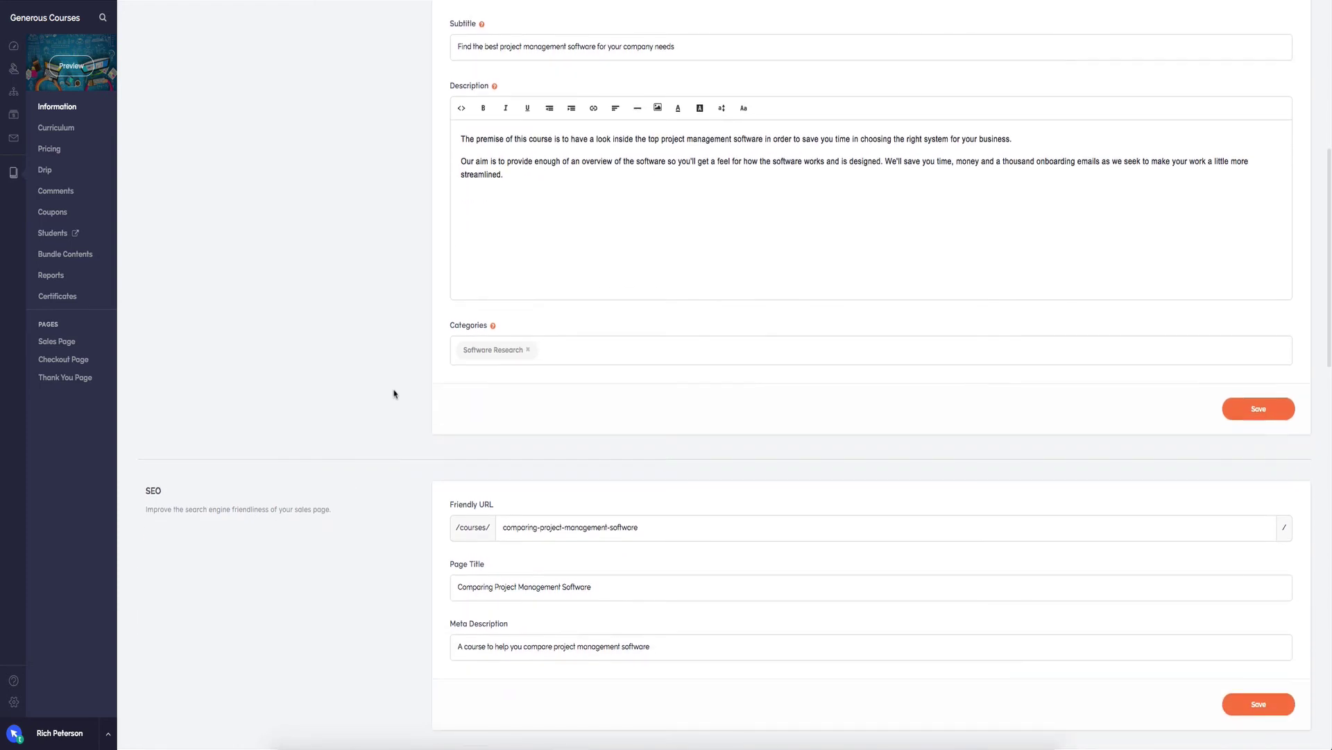
{"action": "scroll", "coordinate": [393, 394], "scroll_direction": "down", "scroll_amount": 3}
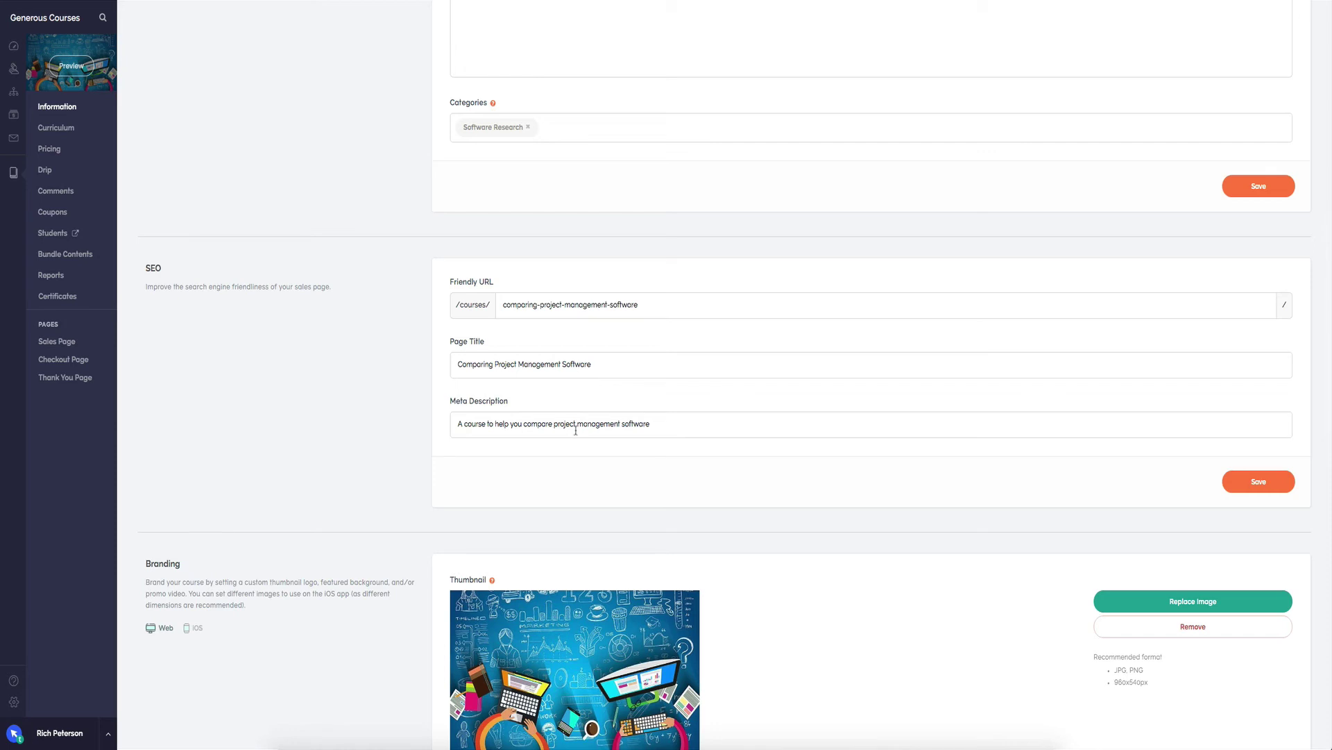
{"action": "left_click", "coordinate": [1258, 482]}
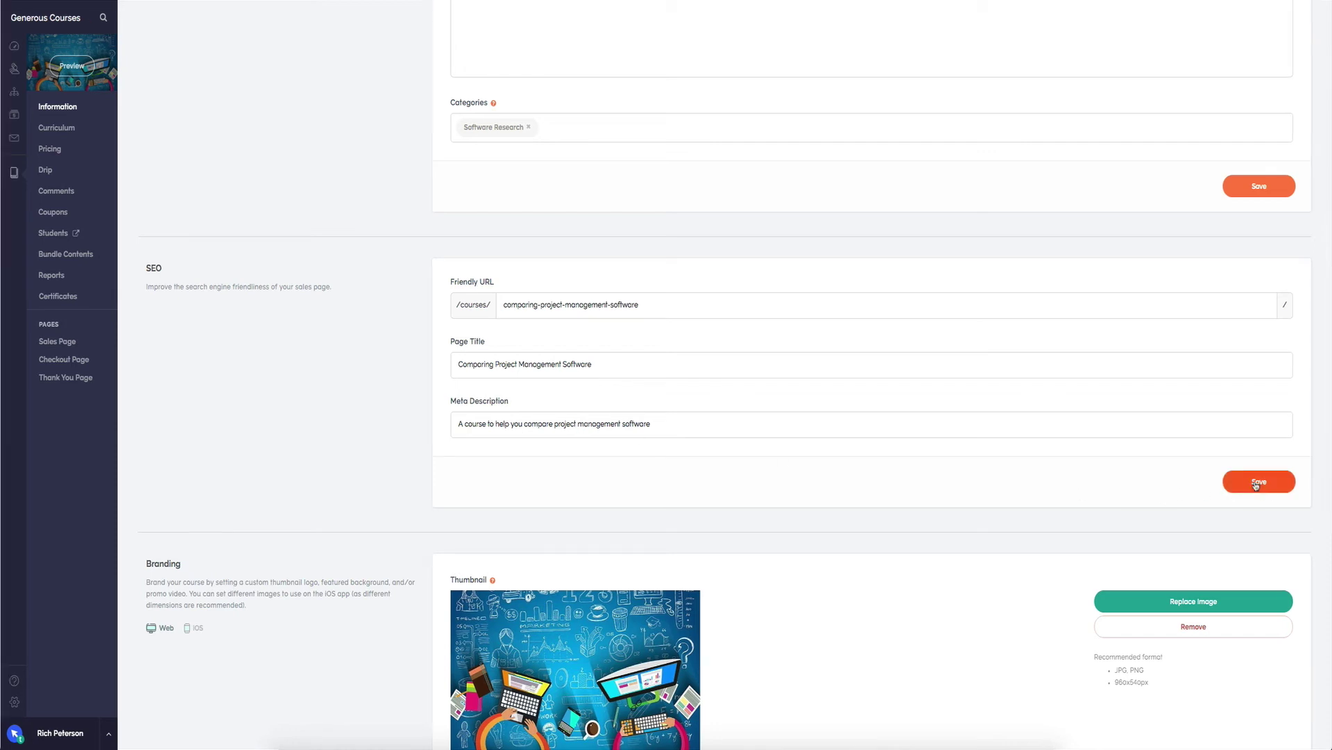
- Examine the course's branding thumbnail and featured background, and compare them with the title banner on the sales page
{"action": "scroll", "coordinate": [879, 456], "scroll_direction": "down", "scroll_amount": 4}
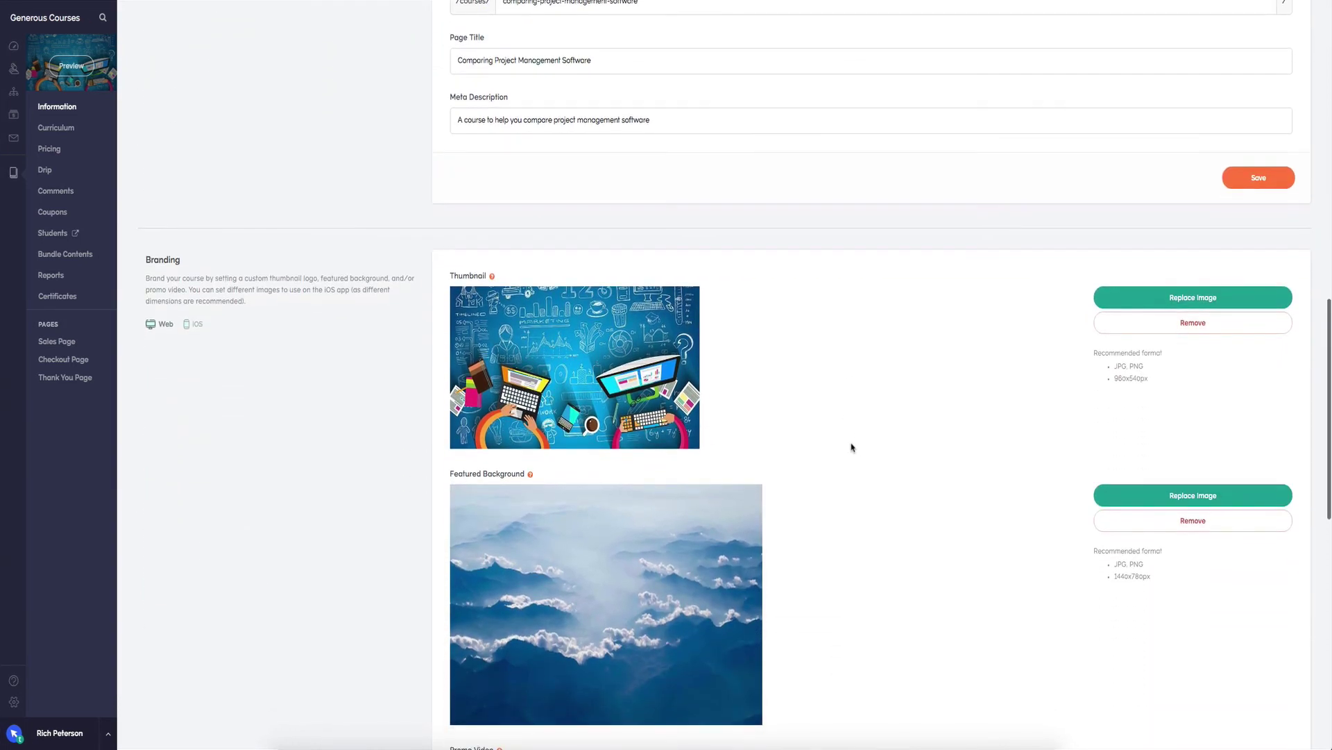
{"action": "scroll", "coordinate": [868, 445], "scroll_direction": "down", "scroll_amount": 1}
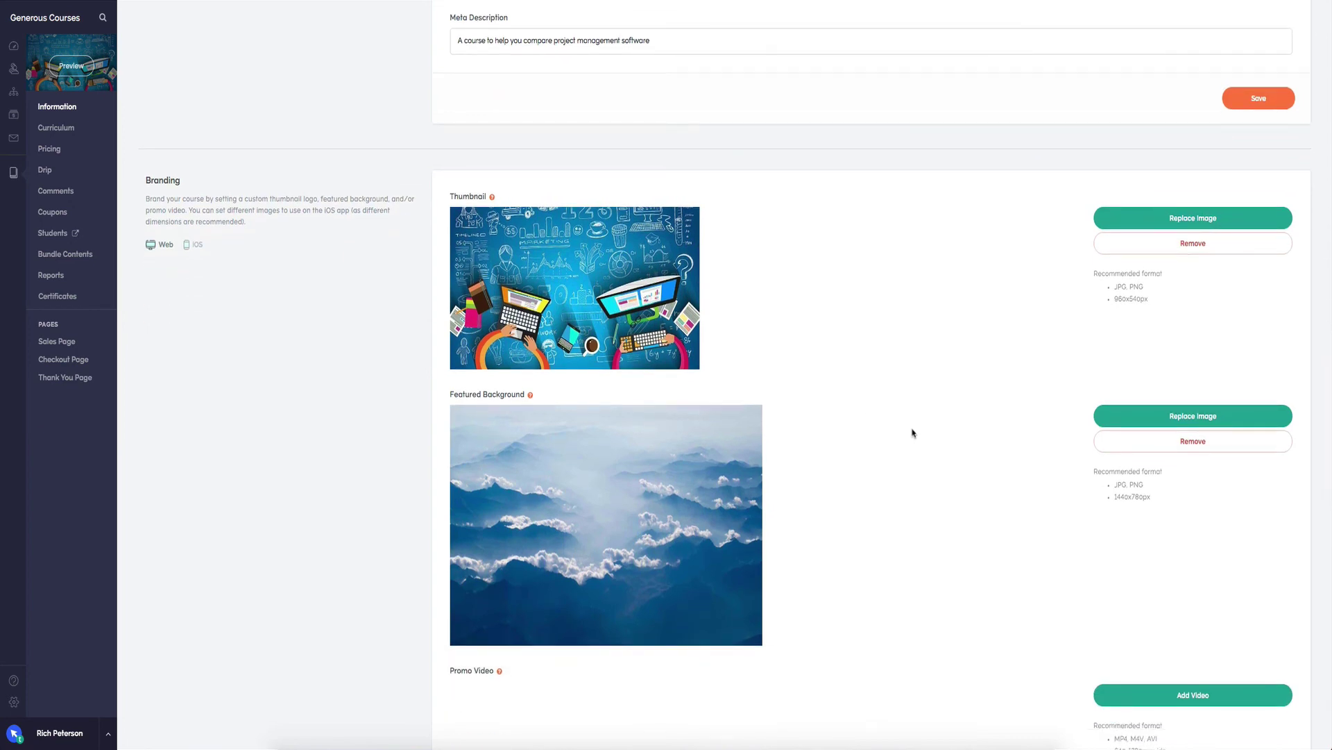
{"action": "mouse_move", "coordinate": [590, 272]}
{"action": "scroll", "coordinate": [590, 271], "scroll_direction": "down", "scroll_amount": 1}
{"action": "mouse_move", "coordinate": [611, 444]}
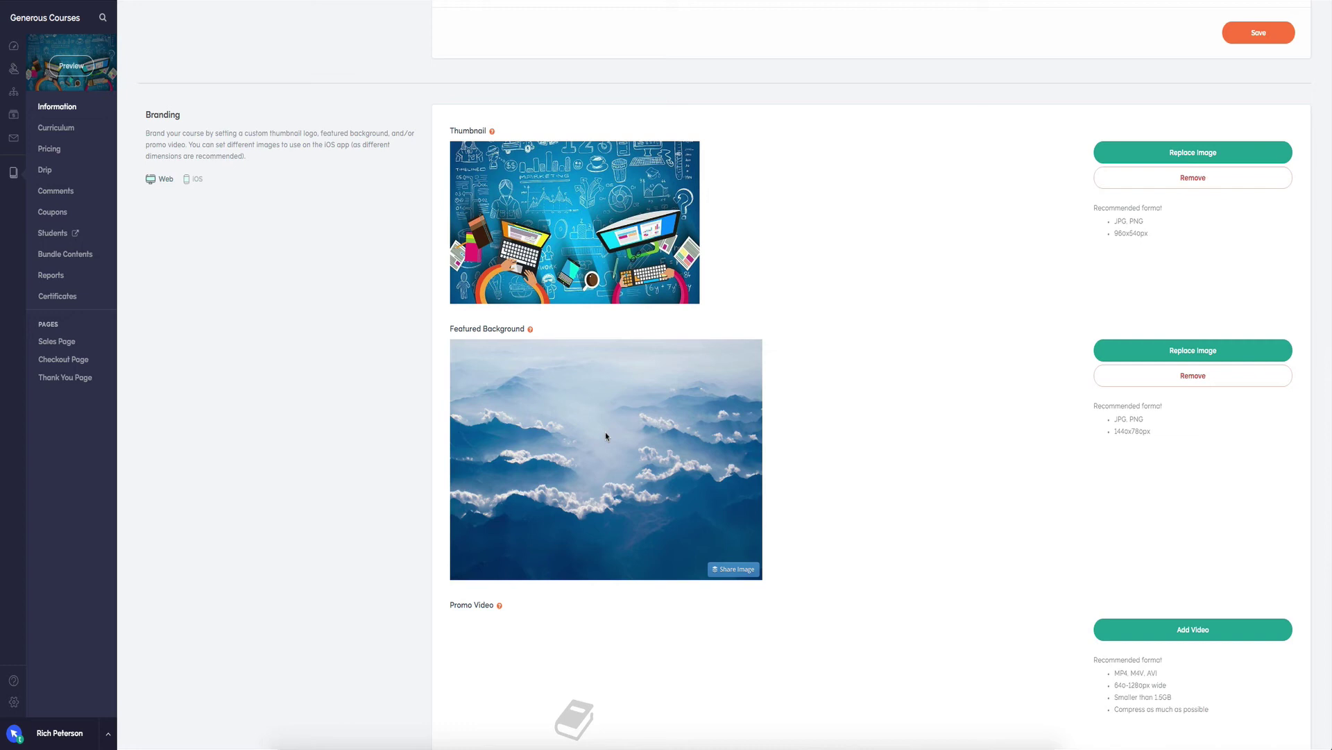
{"action": "scroll", "coordinate": [605, 436], "scroll_direction": "up", "scroll_amount": 1}
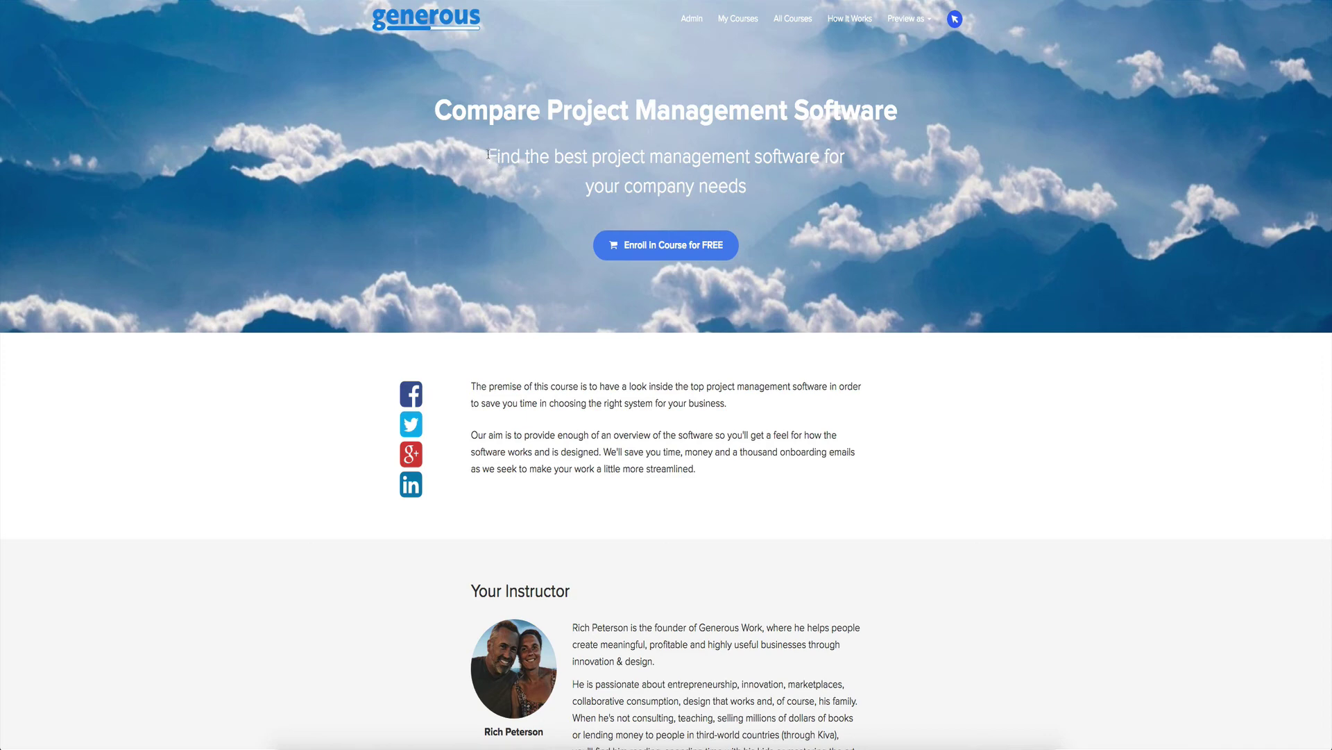
{"action": "left_click_drag", "start_coordinate": [488, 157], "coordinate": [851, 159]}
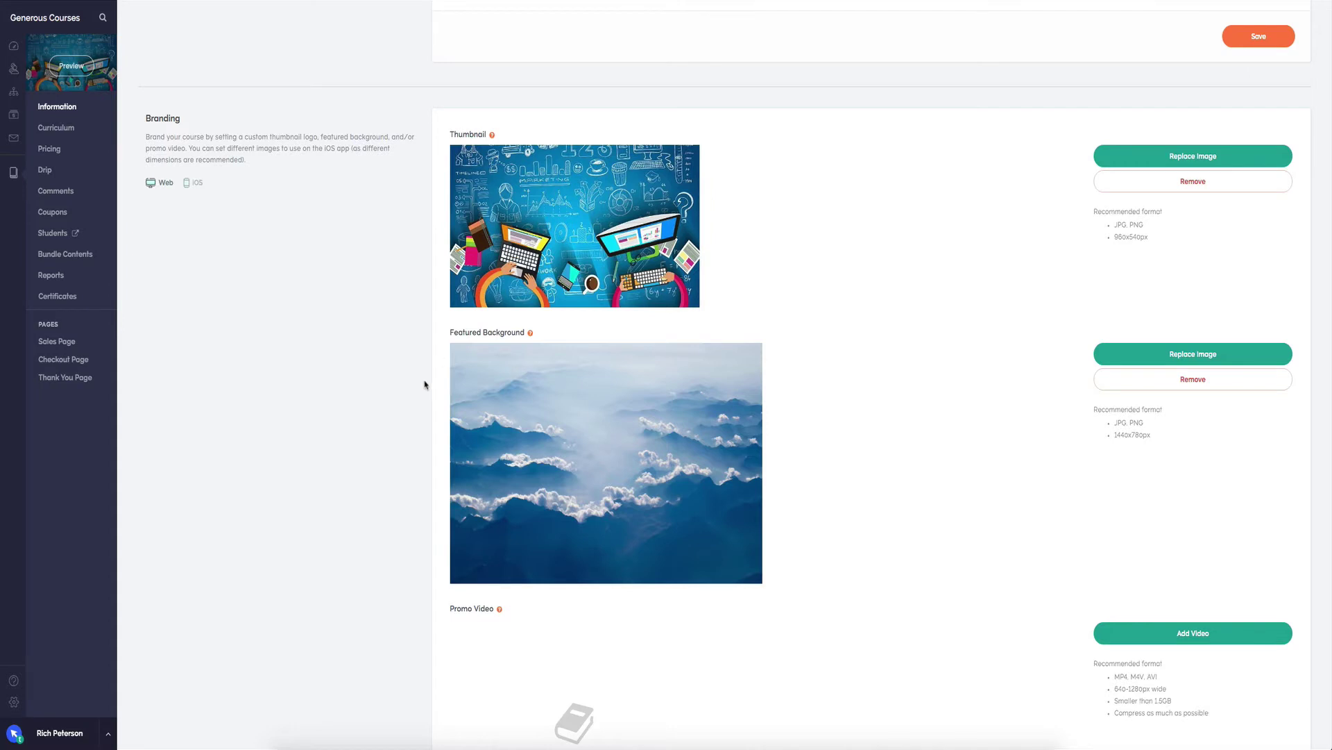
- Look over the course's promo video, post purchase page, delete and duplicate options, and return to its publish section
{"action": "scroll", "coordinate": [422, 382], "scroll_direction": "down", "scroll_amount": 5}
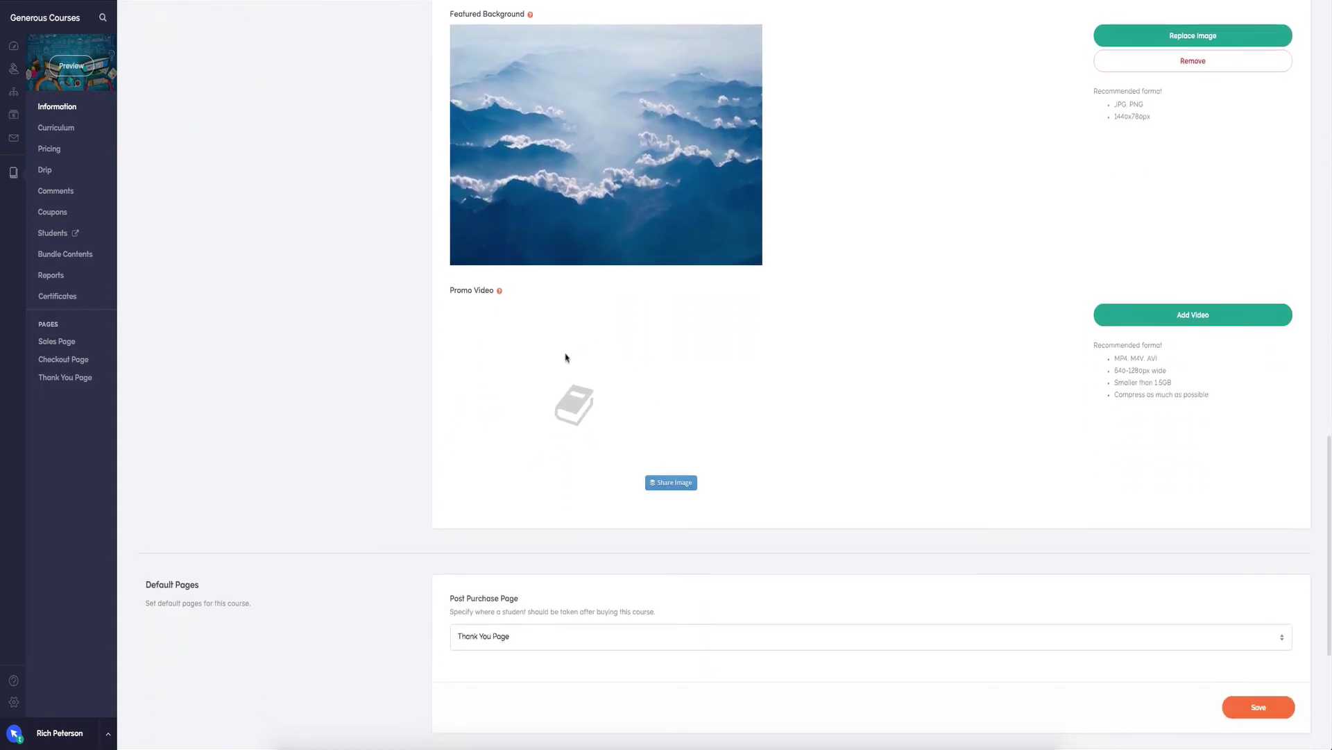
{"action": "scroll", "coordinate": [583, 357], "scroll_direction": "down", "scroll_amount": 4}
{"action": "scroll", "coordinate": [566, 357], "scroll_direction": "down", "scroll_amount": 2}
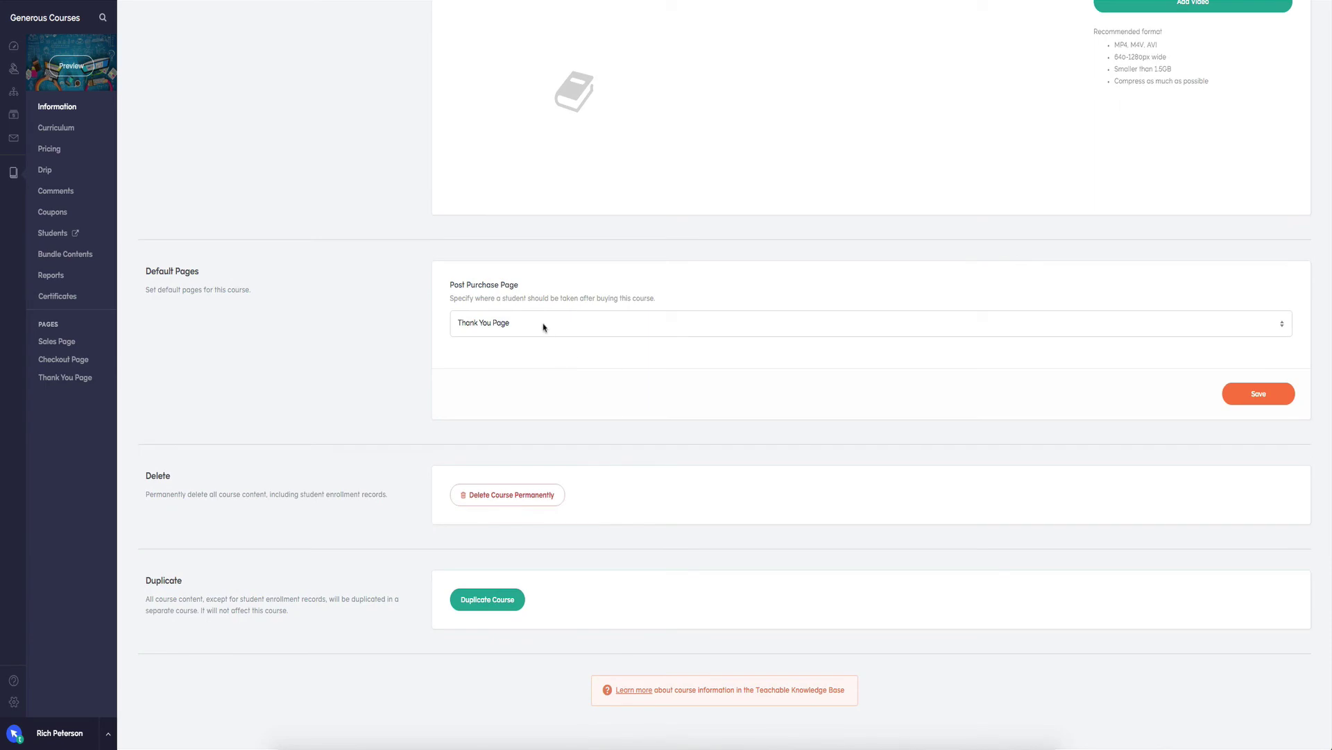
{"action": "scroll", "coordinate": [543, 326], "scroll_direction": "up", "scroll_amount": 15}
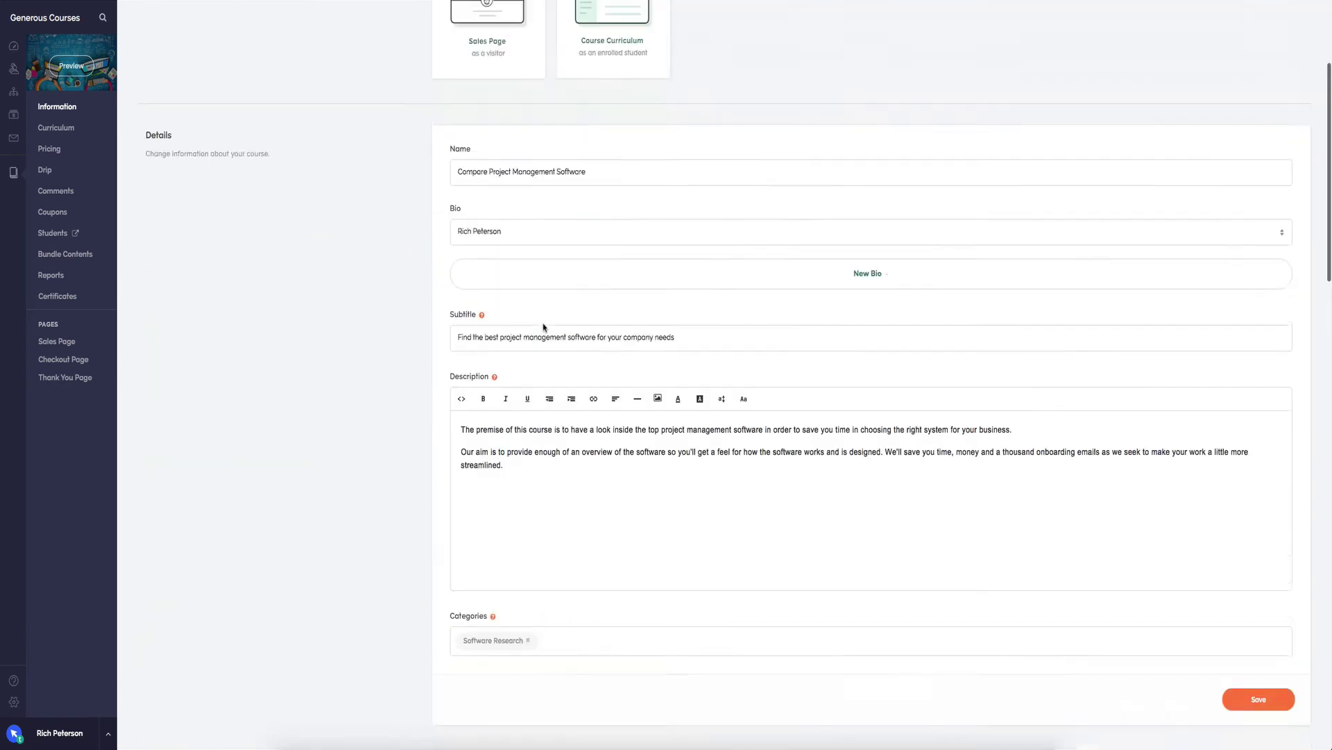
{"action": "scroll", "coordinate": [543, 327], "scroll_direction": "up", "scroll_amount": 3}
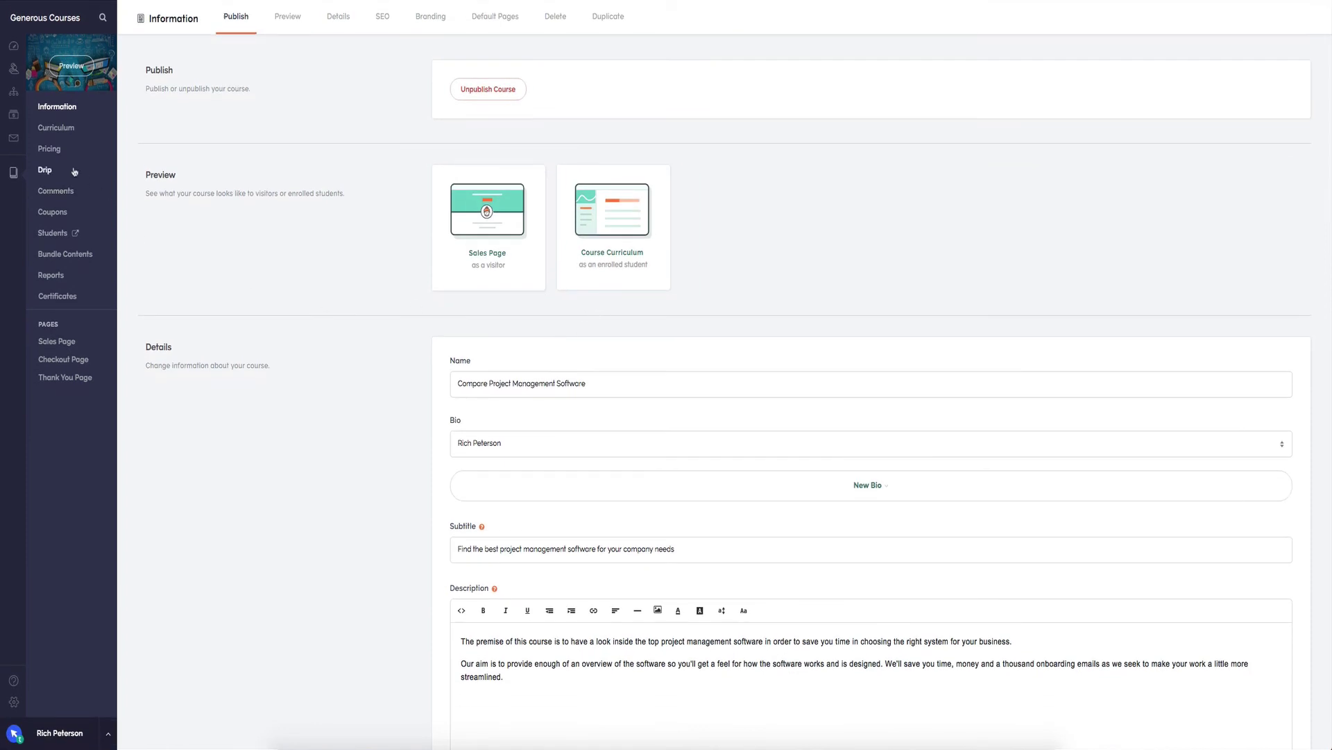
- Add a new lecture to the course's curriculum and examine its file, text, quiz and code content options
{"action": "left_click", "coordinate": [60, 129]}
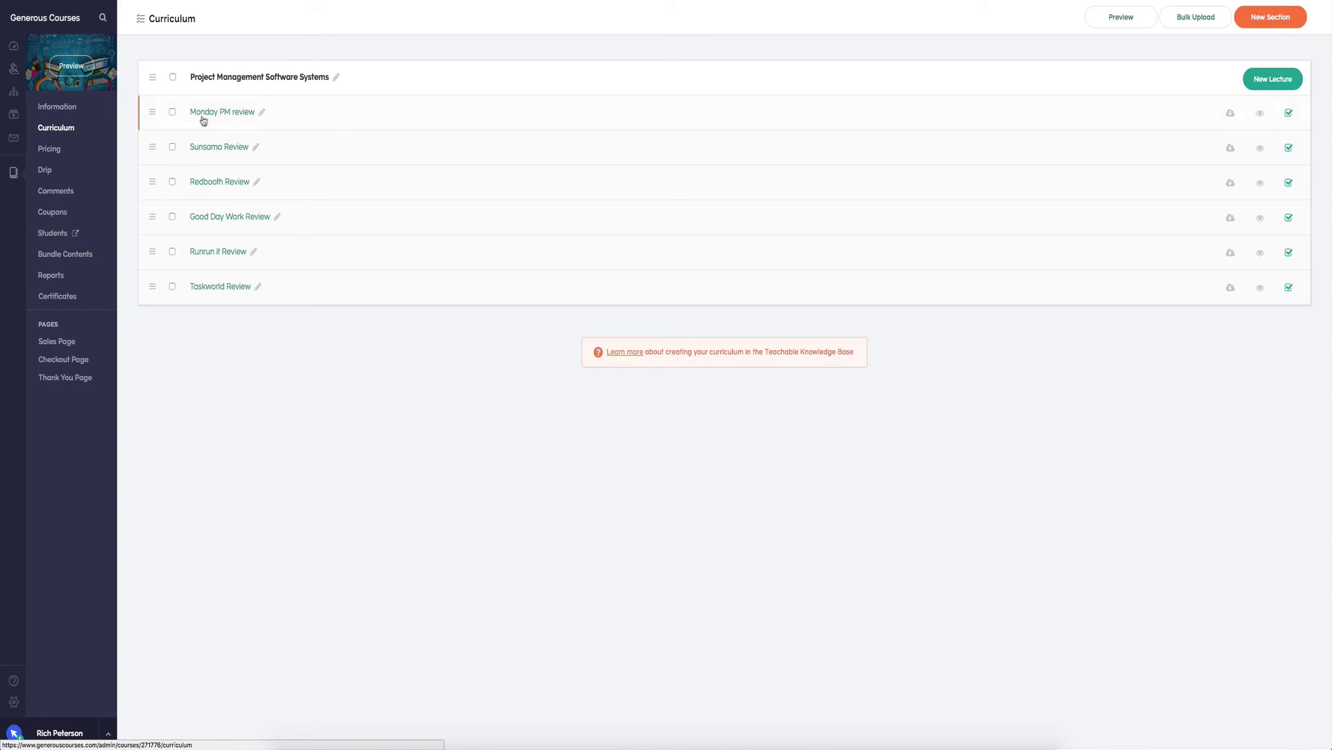
{"action": "left_click", "coordinate": [1272, 80]}
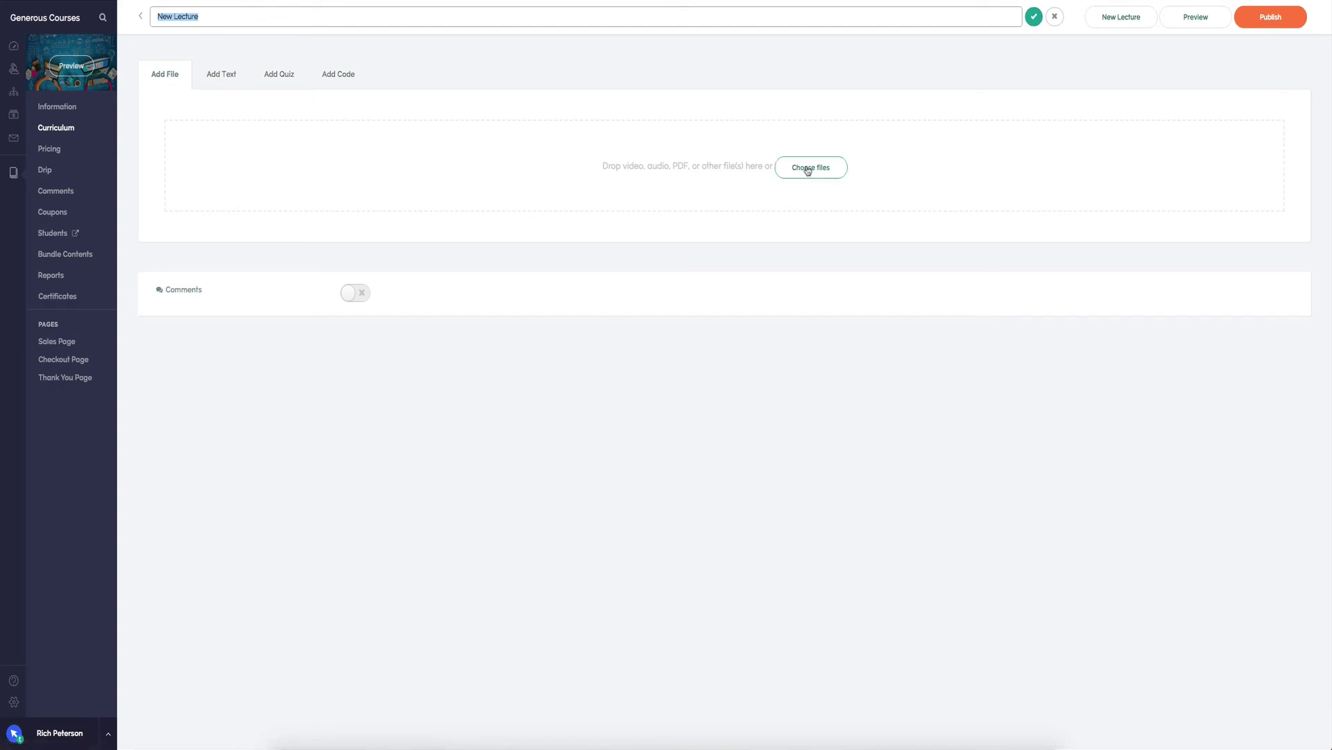
{"action": "left_click", "coordinate": [222, 76]}
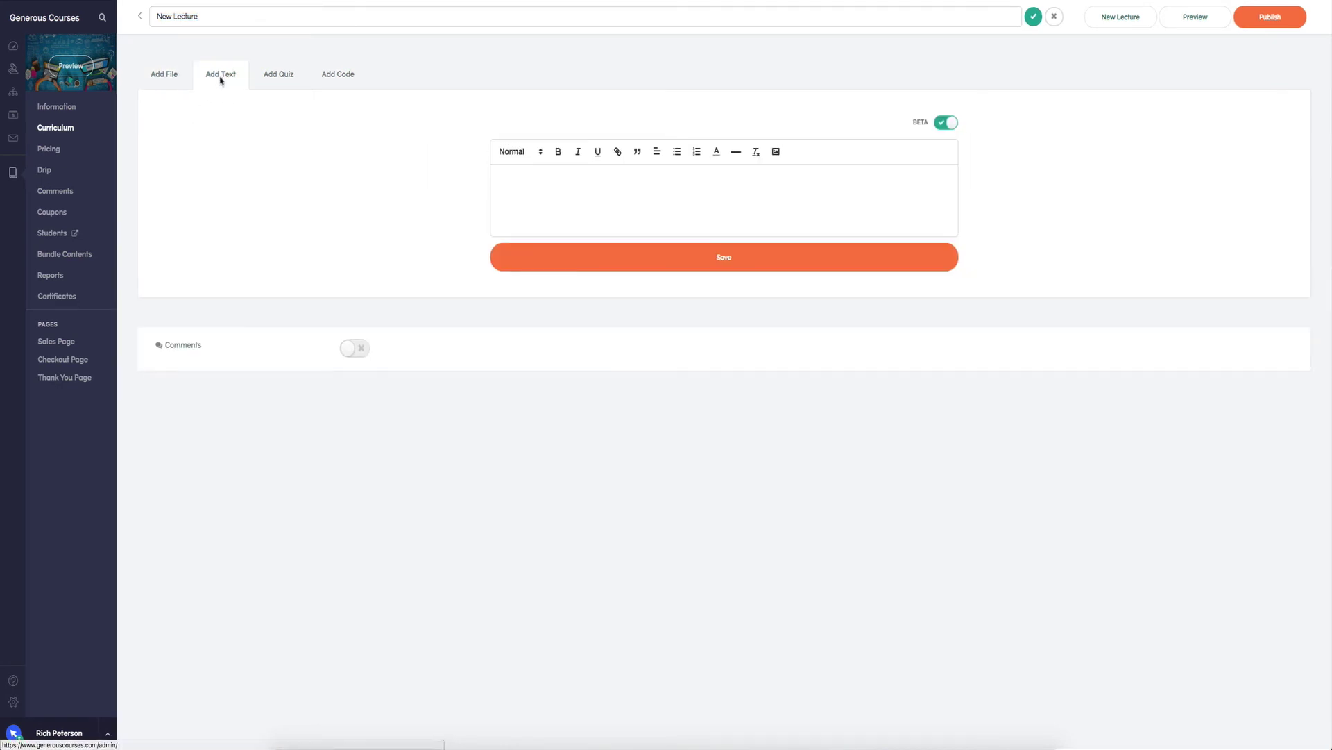
{"action": "left_click", "coordinate": [279, 77]}
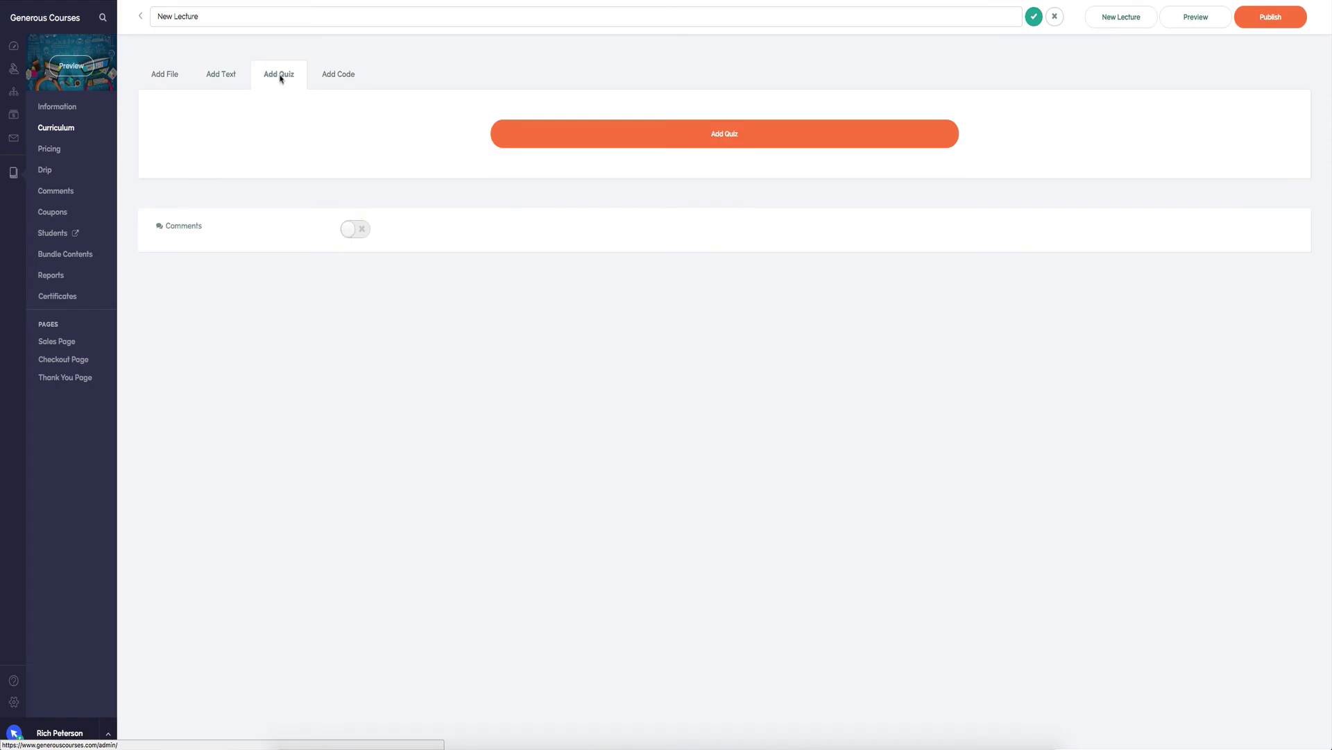
{"action": "left_click", "coordinate": [354, 78]}
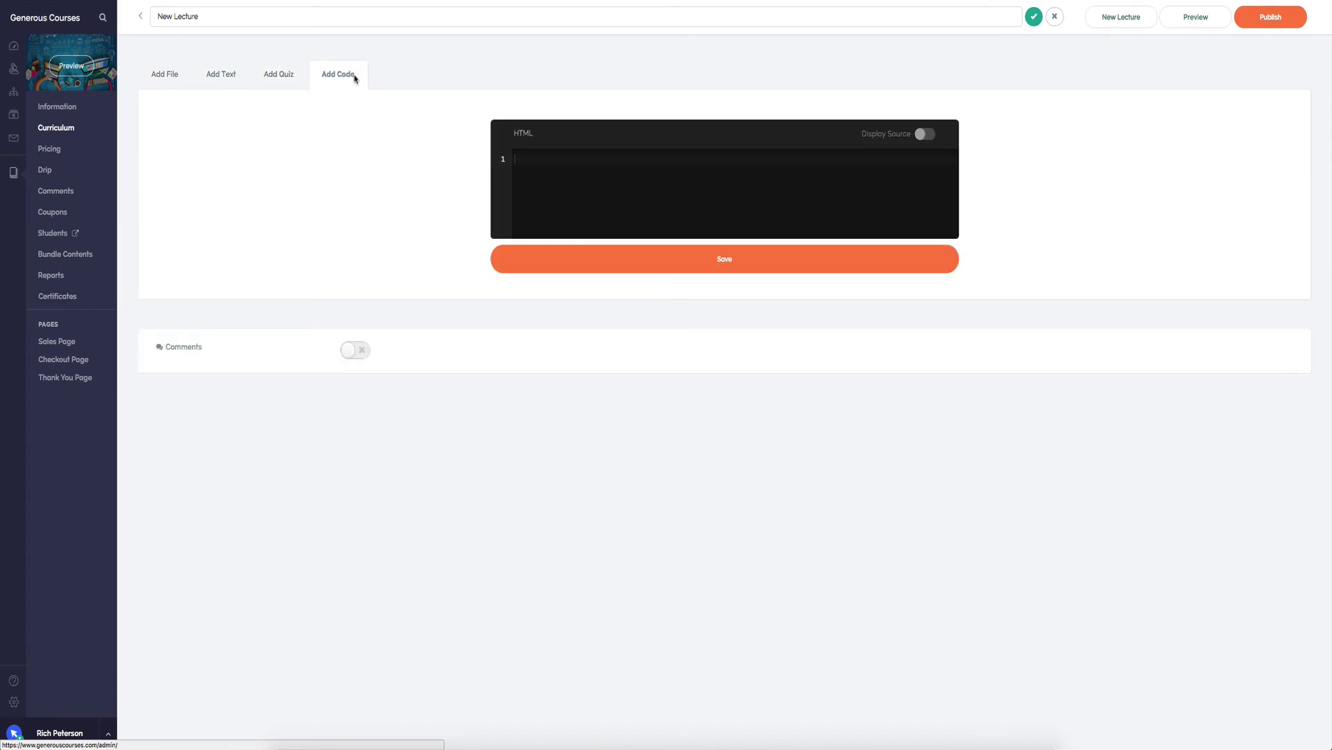
{"action": "left_click", "coordinate": [172, 80]}
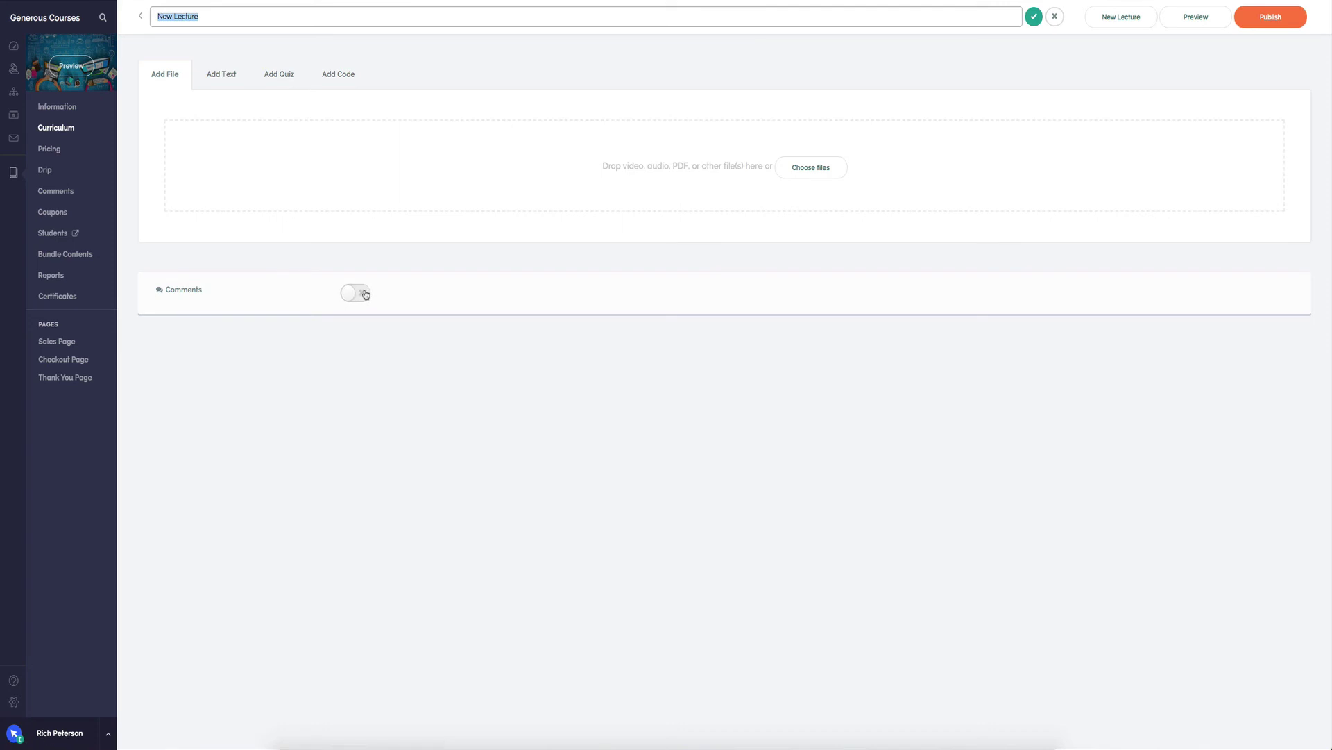
- Return to the curriculum and delete the draft "New Lecture"
{"action": "left_click", "coordinate": [140, 15]}
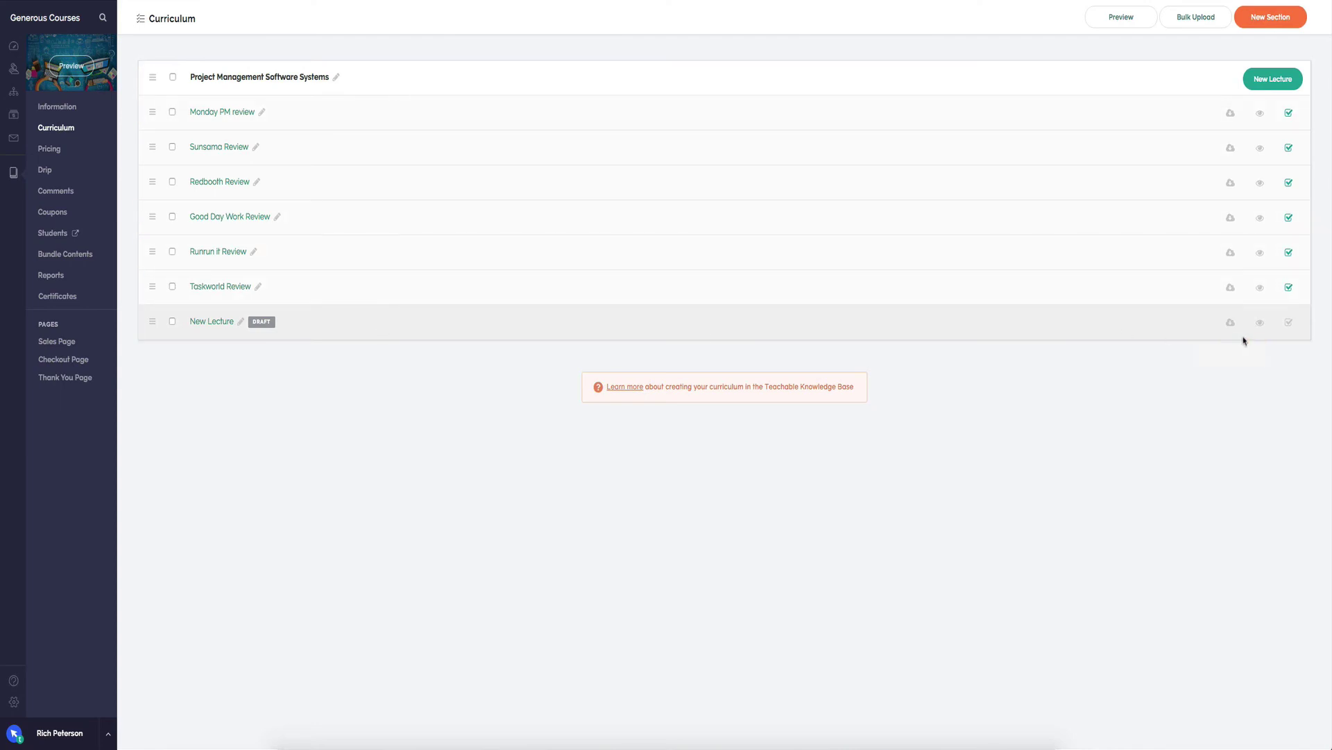
{"action": "left_click", "coordinate": [172, 321]}
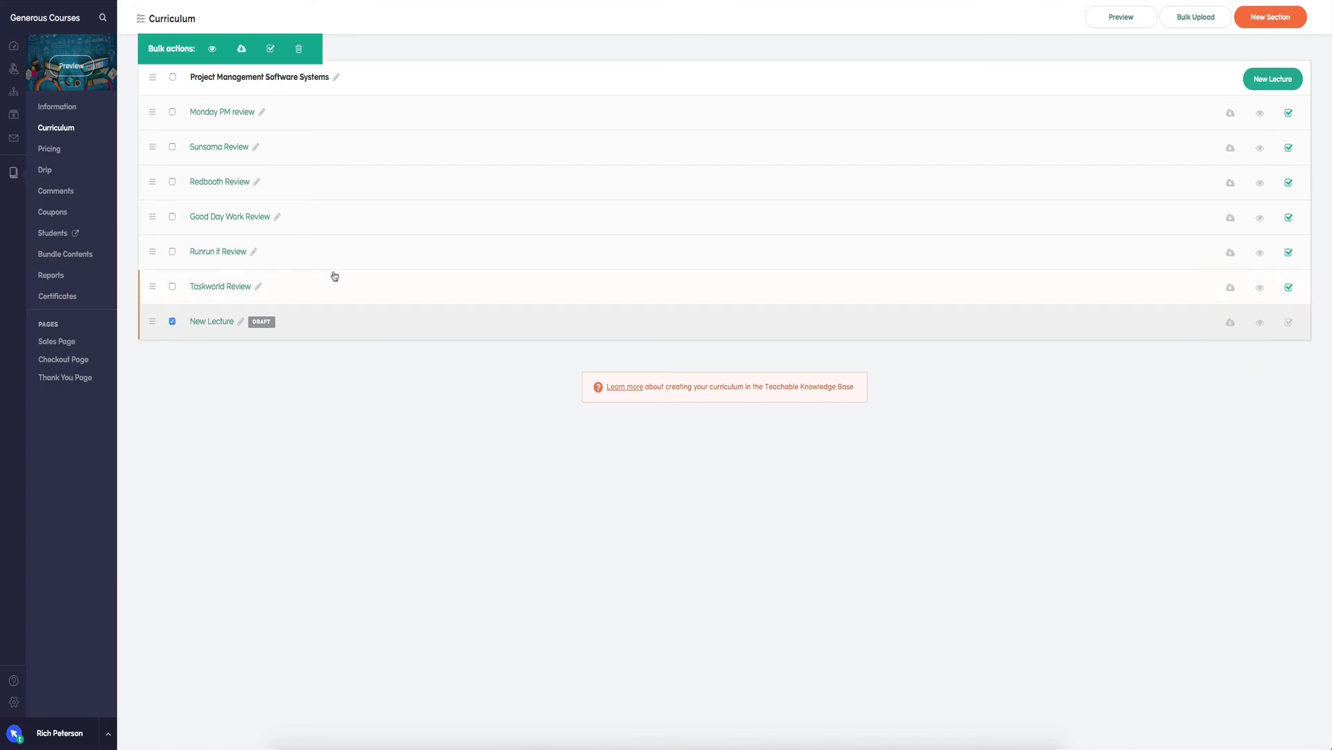
{"action": "left_click", "coordinate": [298, 49]}
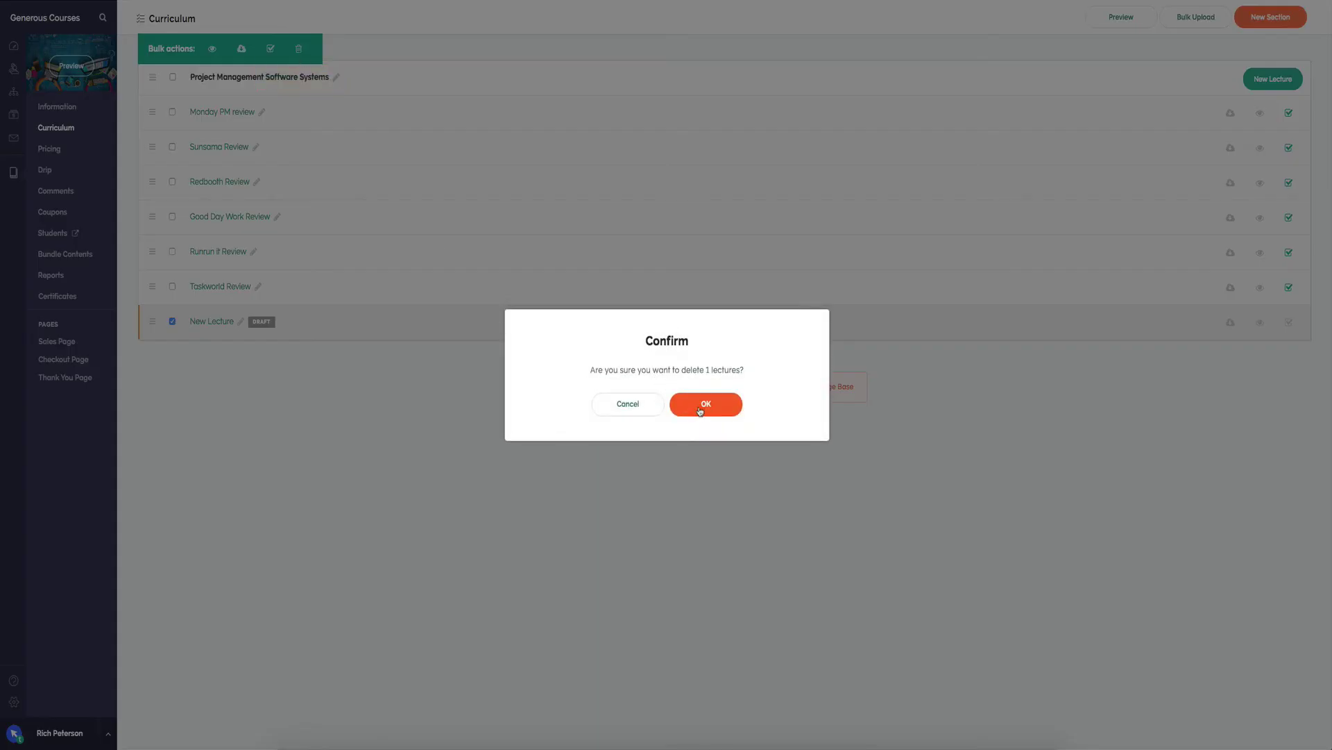
{"action": "left_click", "coordinate": [701, 410]}
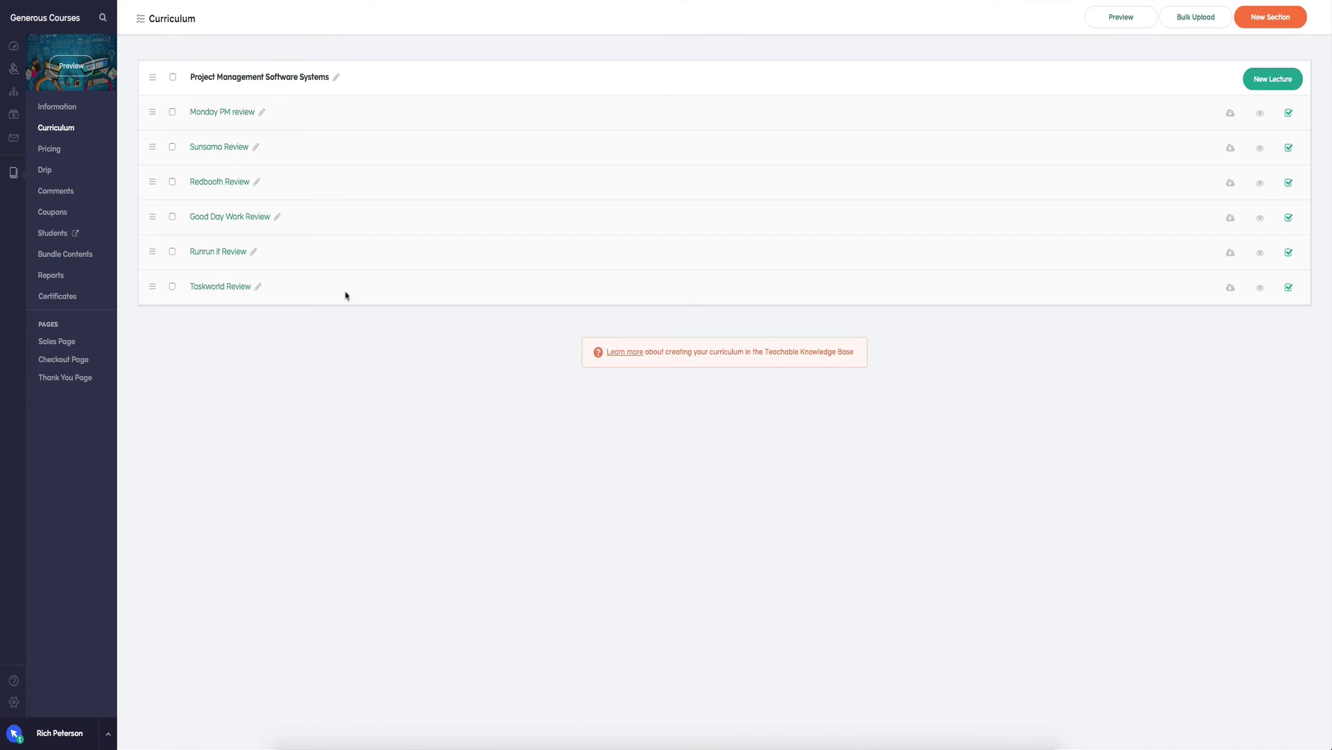
- Examine the plan types available for a new pricing plan, and look over the course's drip and comments pages
{"action": "left_click", "coordinate": [49, 150]}
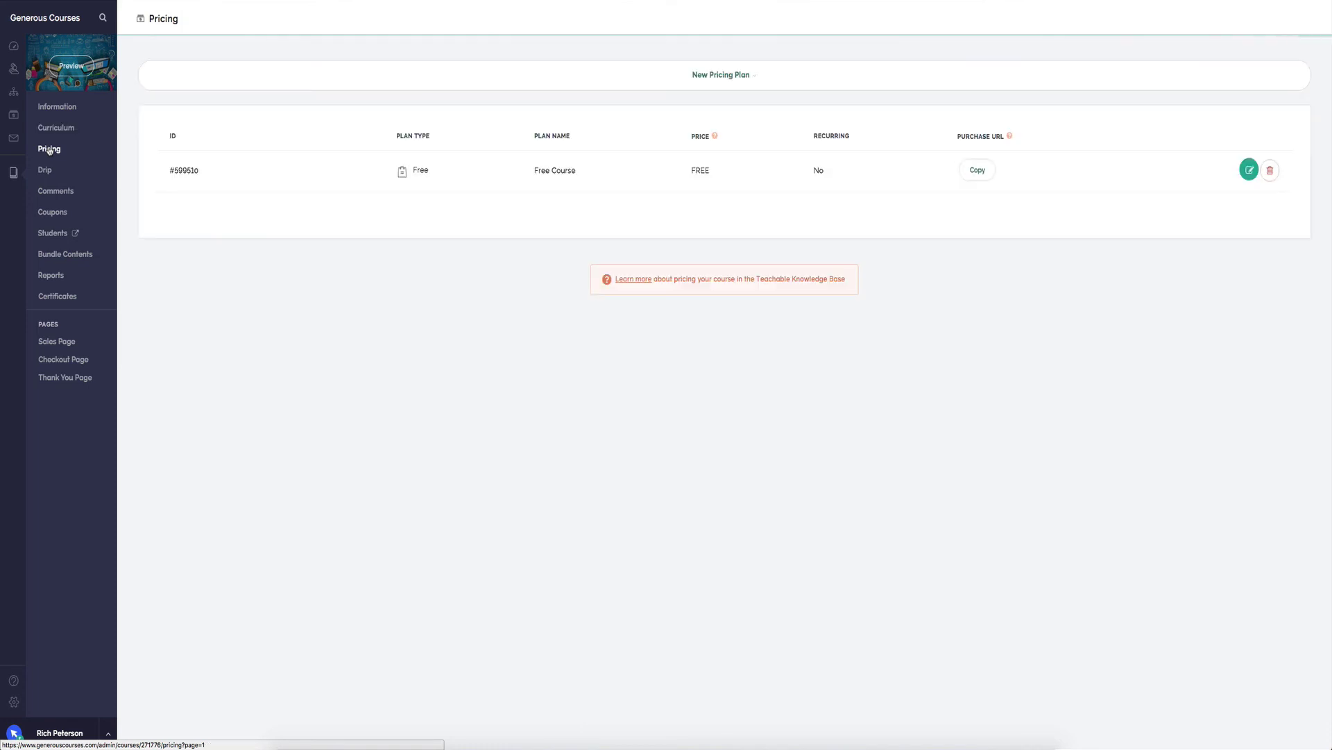
{"action": "left_click", "coordinate": [739, 87]}
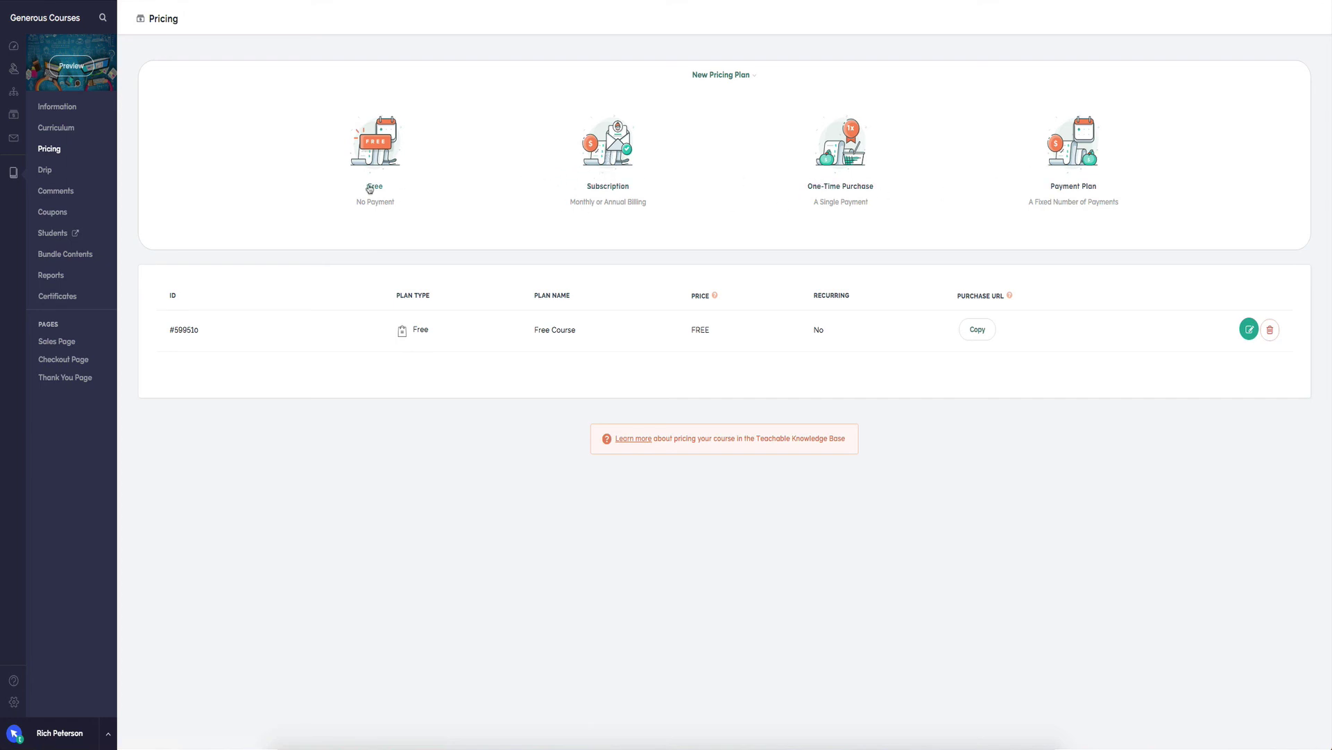
{"action": "left_click", "coordinate": [44, 171]}
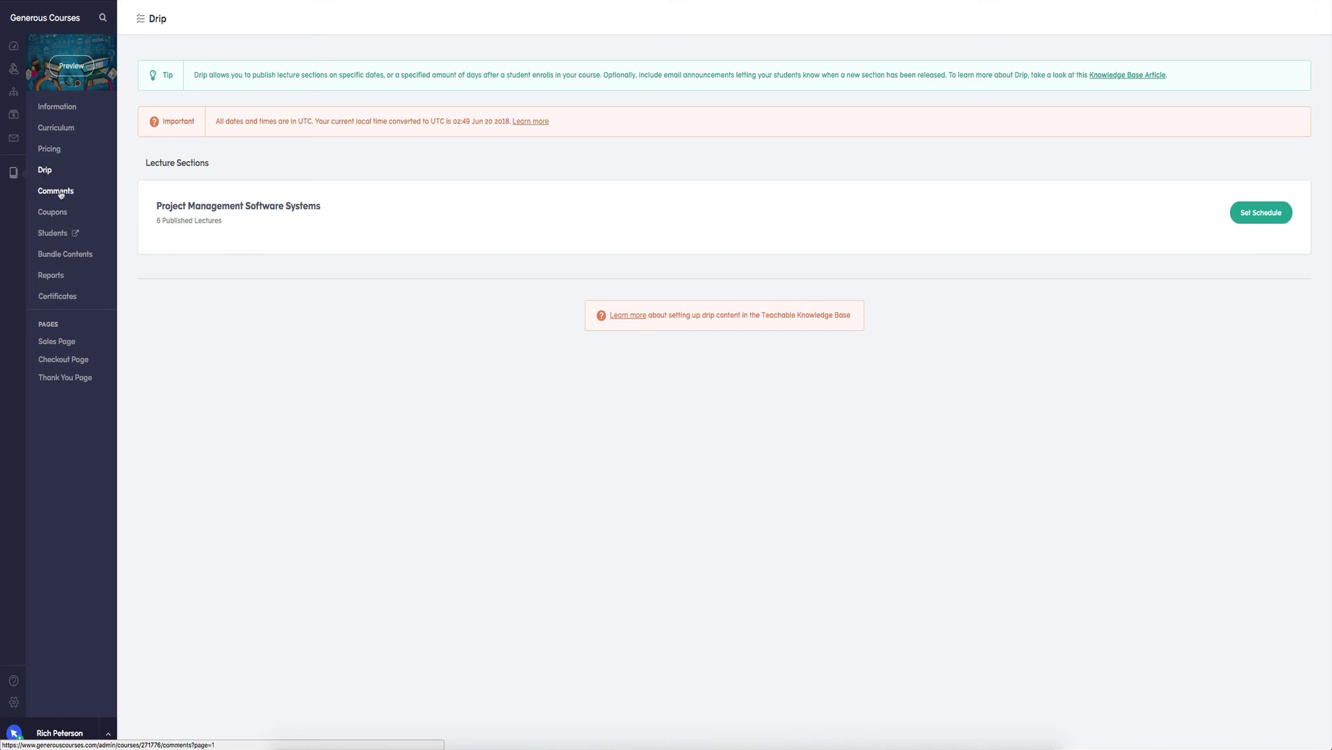
{"action": "left_click", "coordinate": [60, 193]}
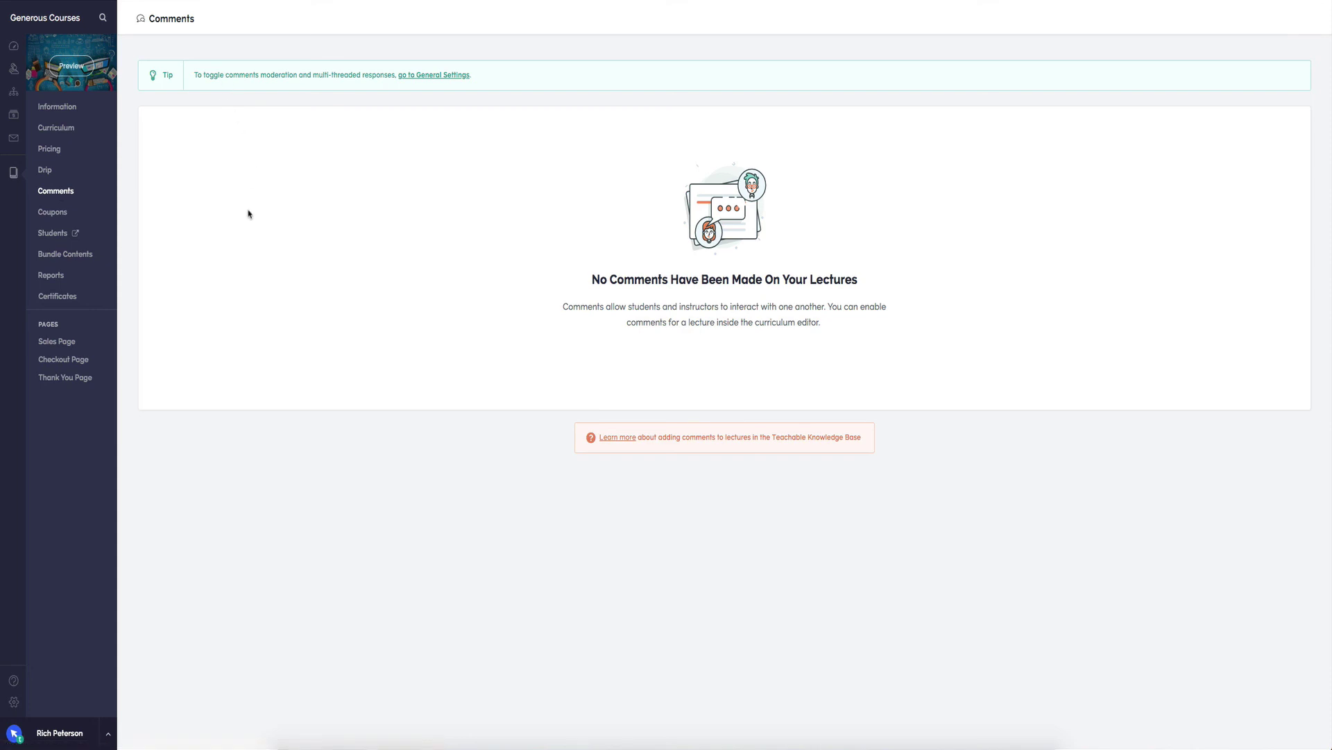
- Look over the course's coupons, bundle contents, reports and certificates pages
{"action": "left_click", "coordinate": [66, 214]}
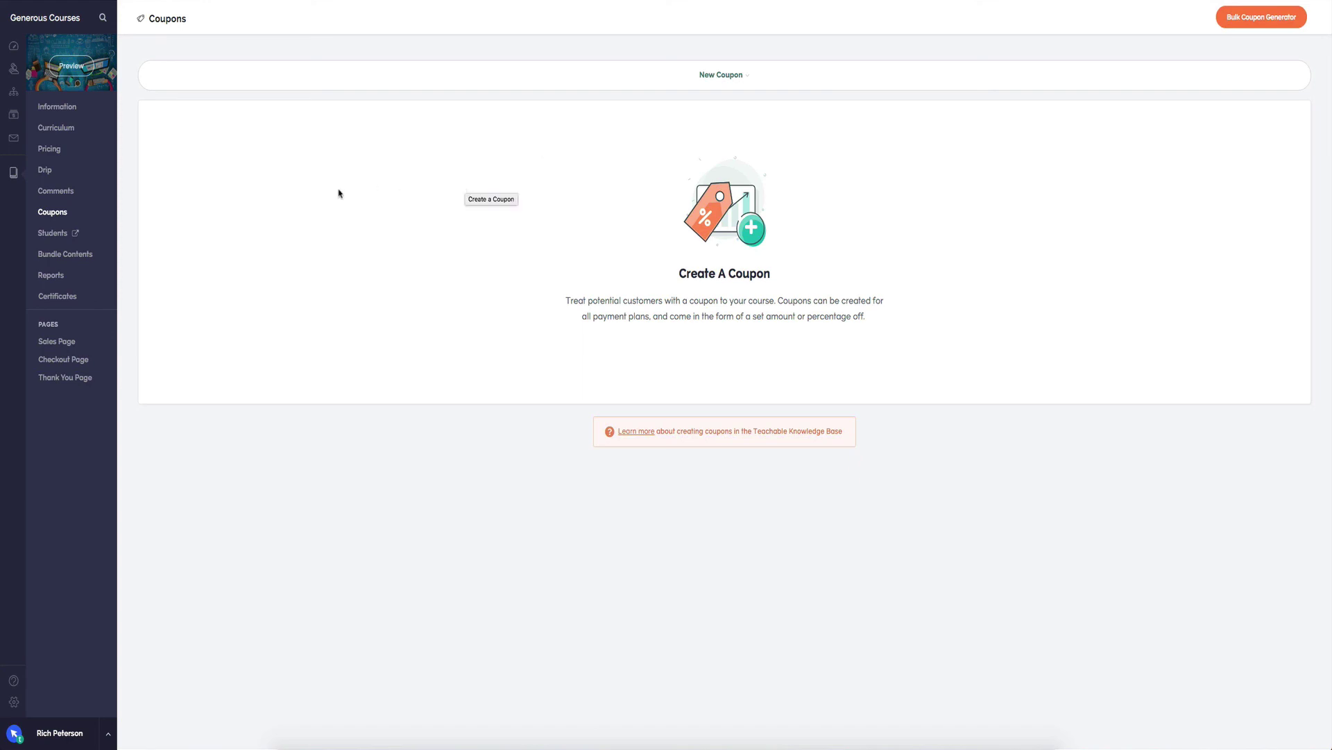
{"action": "left_click", "coordinate": [52, 255]}
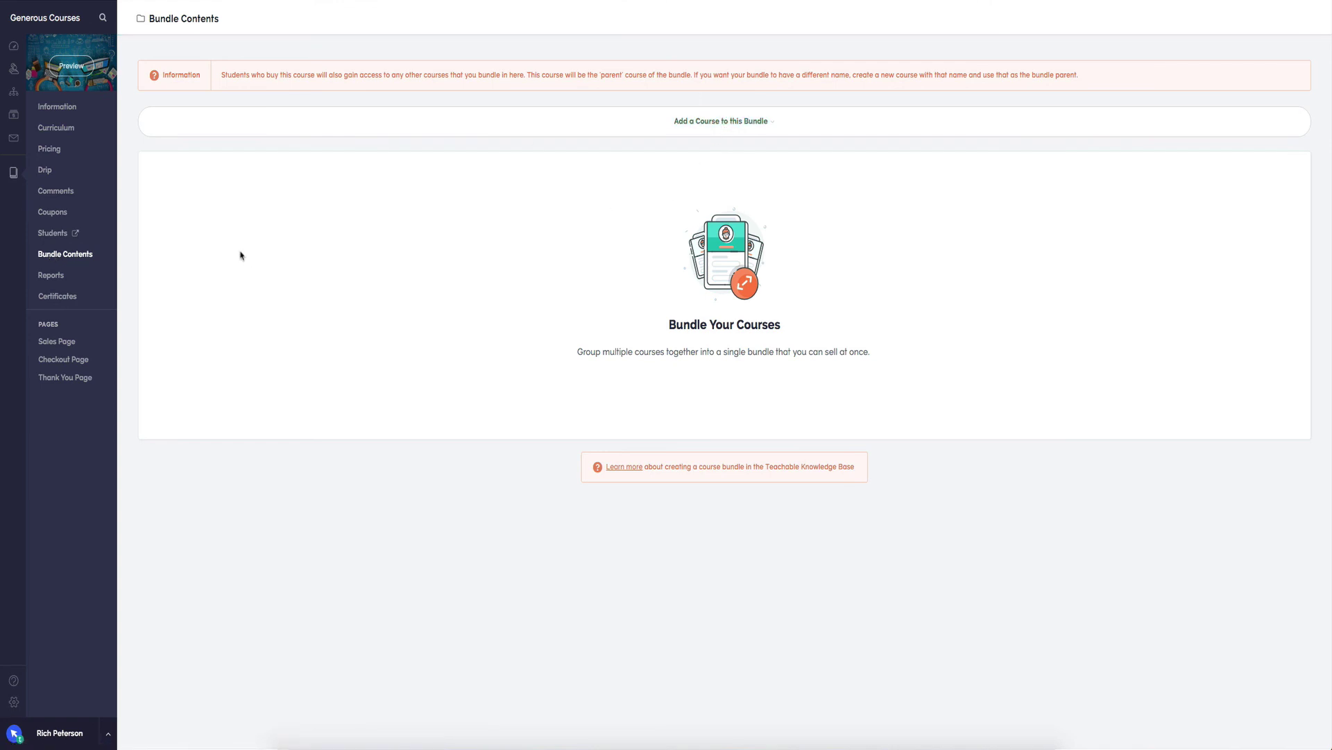
{"action": "left_click", "coordinate": [51, 276]}
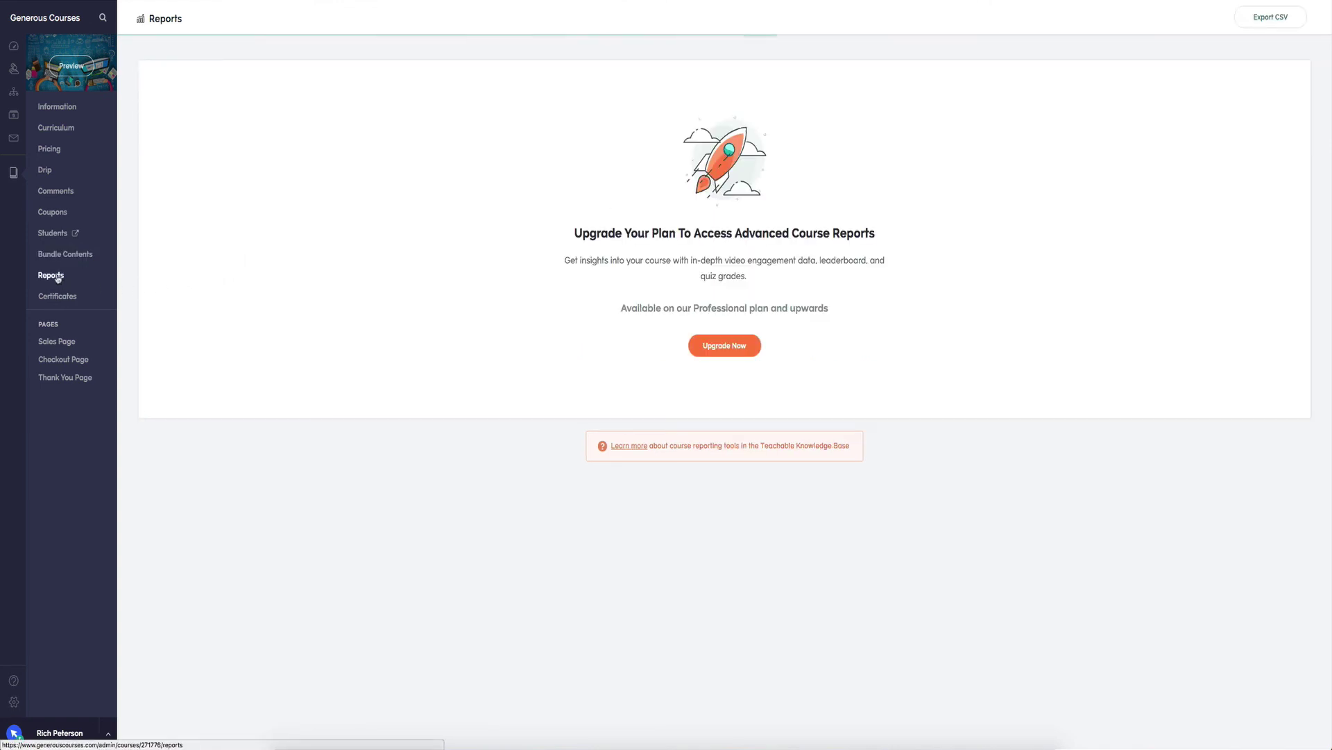
{"action": "left_click", "coordinate": [58, 296]}
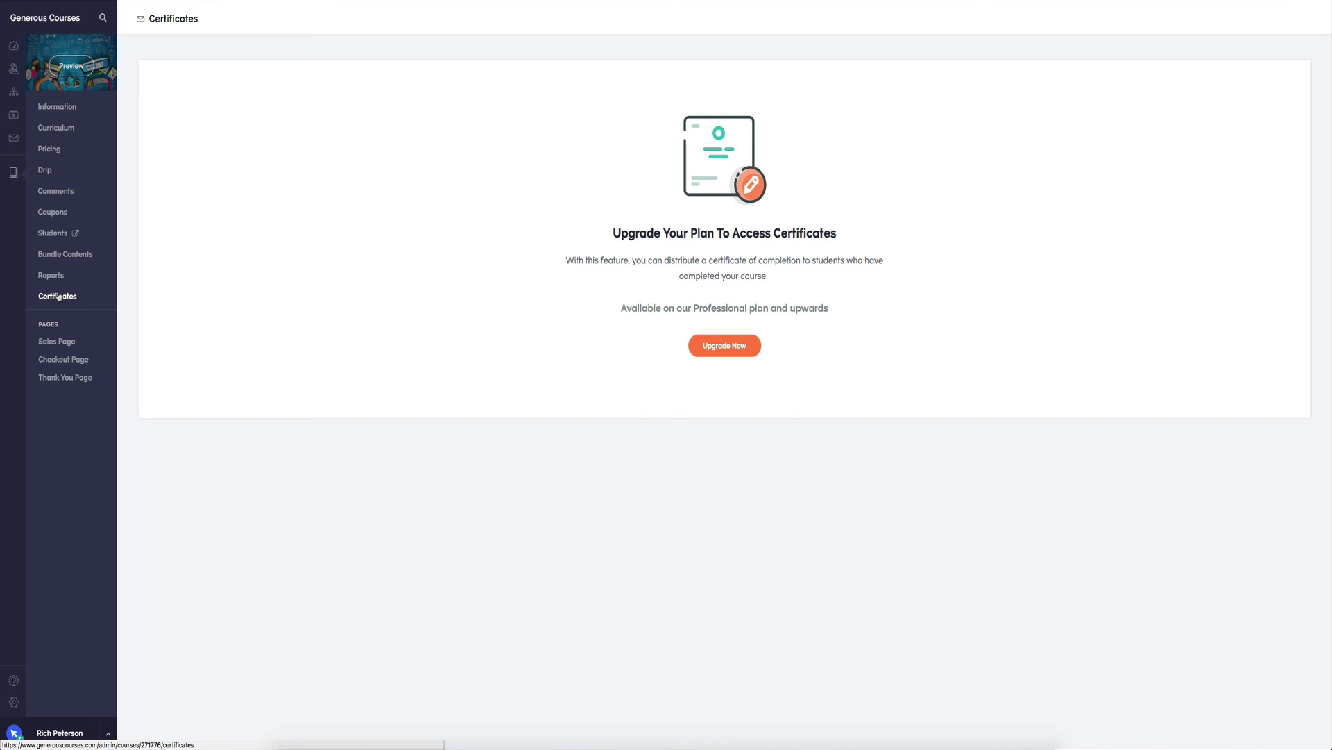
- Return to the course's information page and preview its public sales page, examining the description, instructor, curriculum and FAQ sections
{"action": "left_click", "coordinate": [66, 109]}
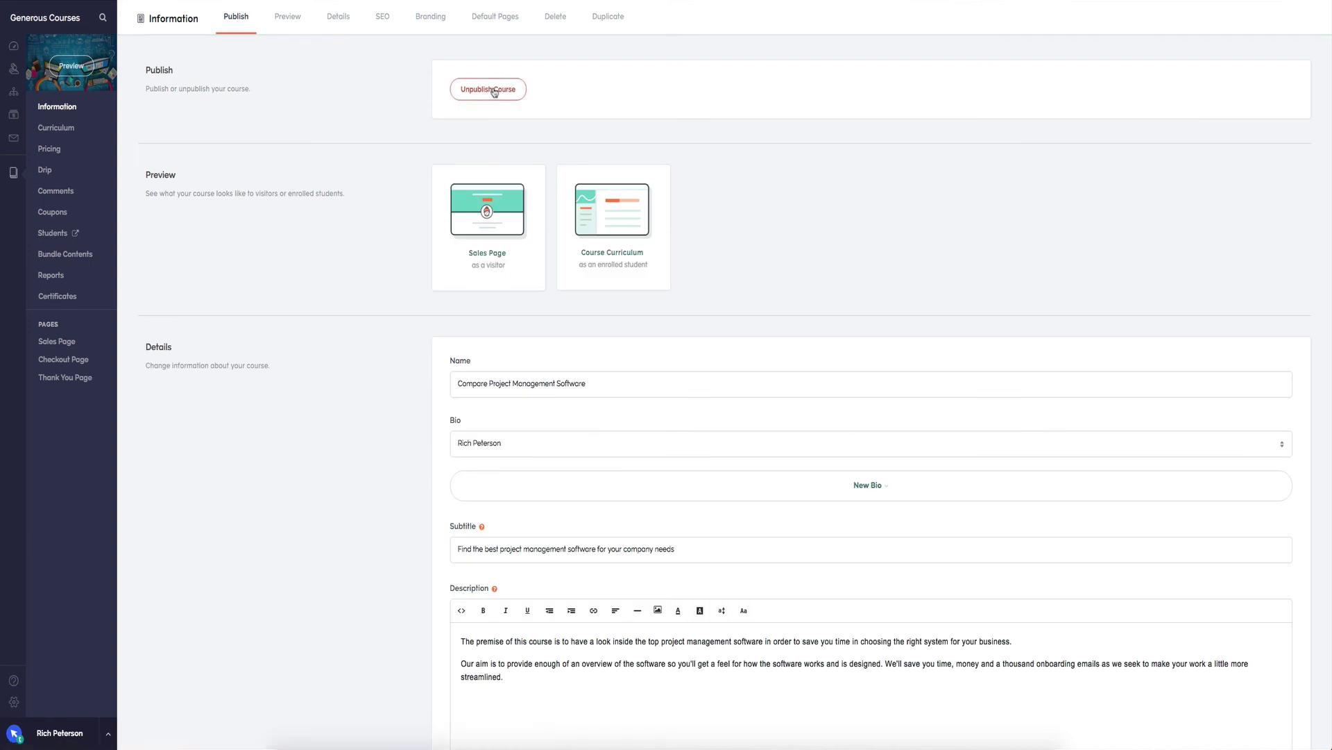
{"action": "scroll", "coordinate": [496, 90], "scroll_direction": "down", "scroll_amount": 1}
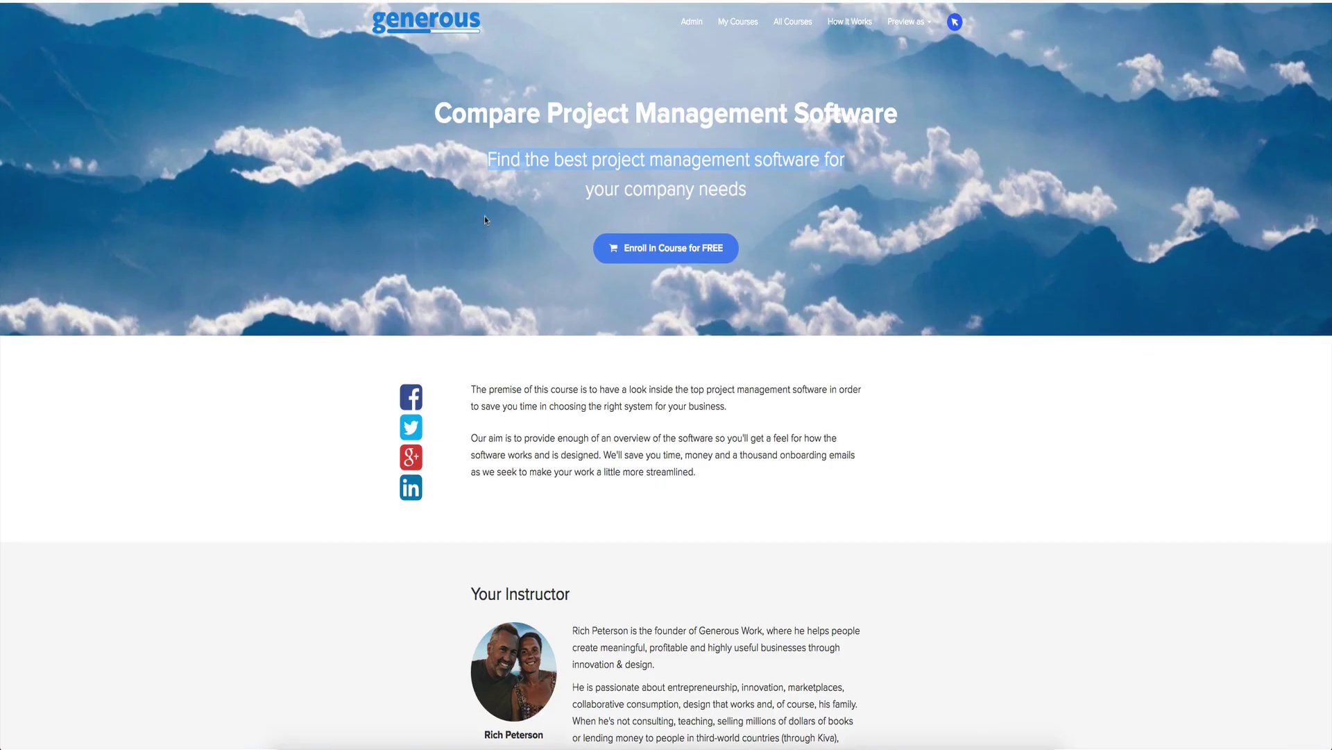
{"action": "scroll", "coordinate": [448, 359], "scroll_direction": "down", "scroll_amount": 5}
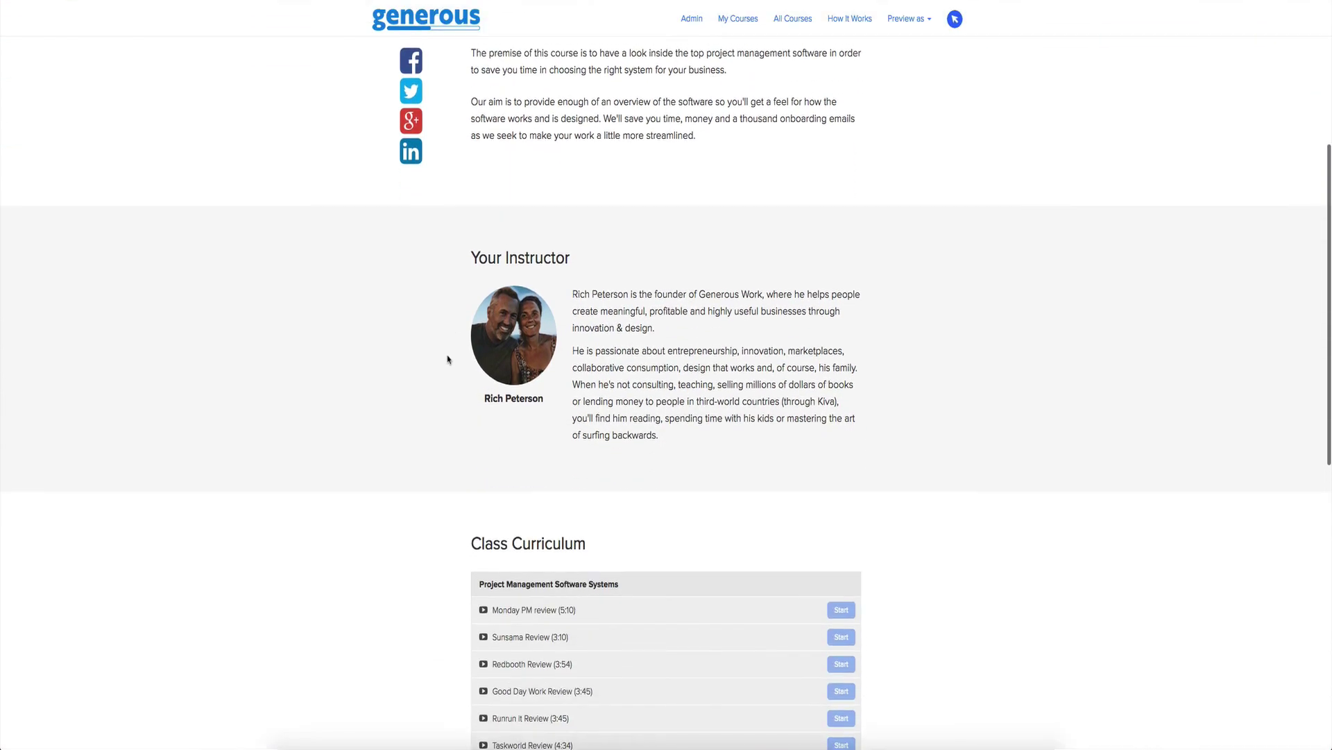
{"action": "scroll", "coordinate": [686, 317], "scroll_direction": "down", "scroll_amount": 7}
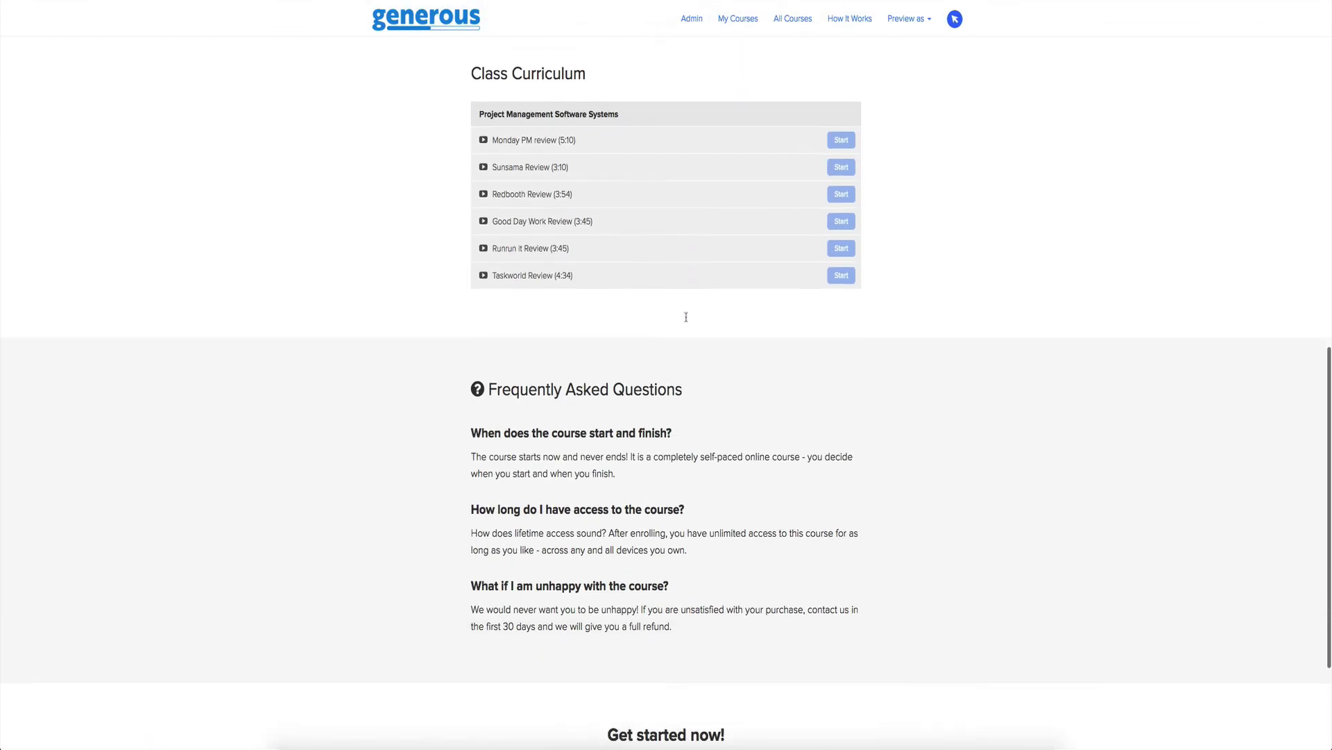
{"action": "scroll", "coordinate": [476, 351], "scroll_direction": "down", "scroll_amount": 3}
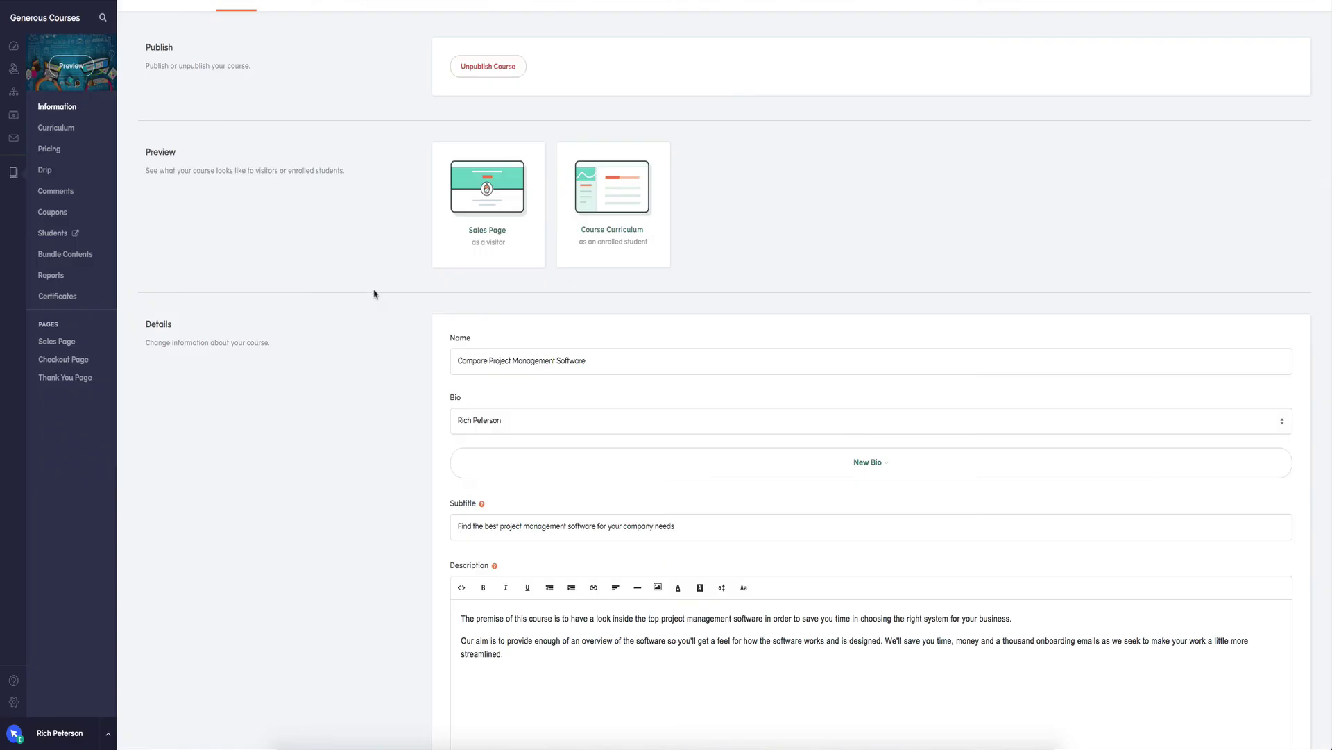
- Open the full list of the school's courses and look through the published and unpublished ones
{"action": "left_click", "coordinate": [15, 174]}
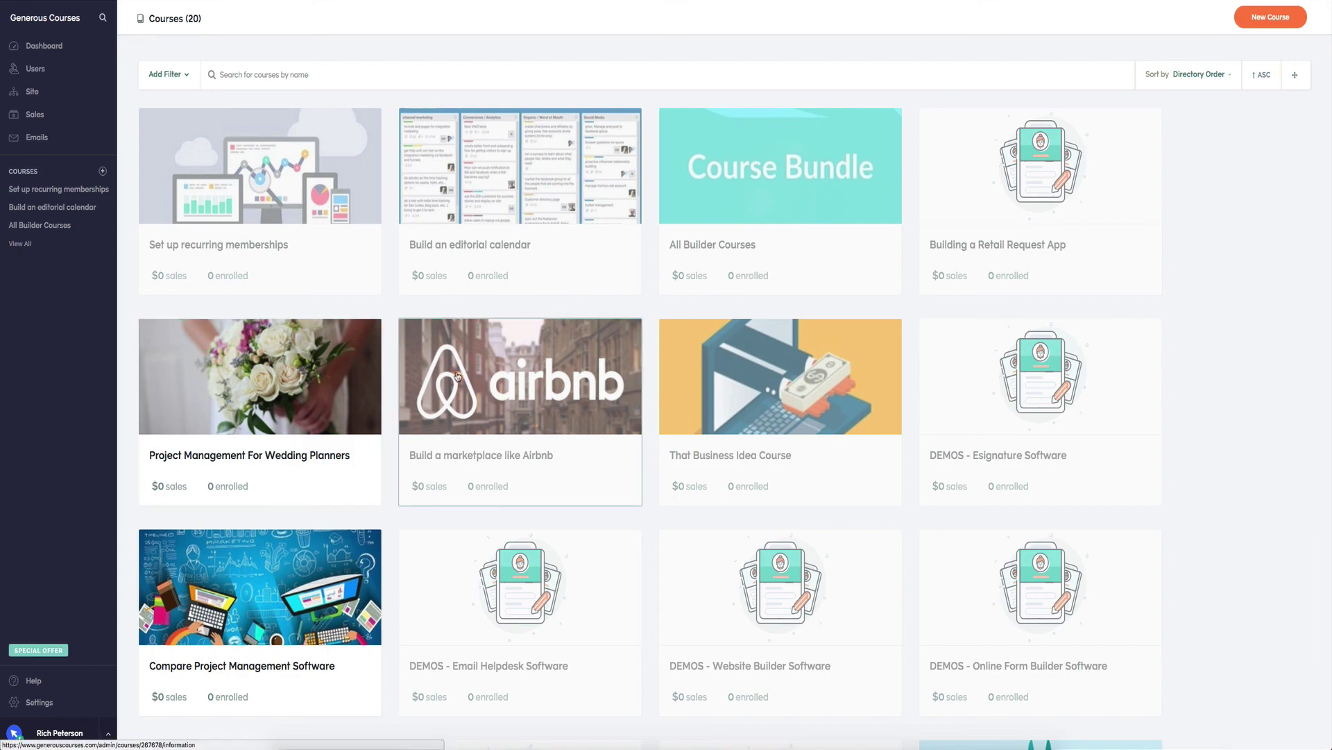
{"action": "scroll", "coordinate": [460, 386], "scroll_direction": "down", "scroll_amount": 2}
{"action": "scroll", "coordinate": [866, 386], "scroll_direction": "down", "scroll_amount": 6}
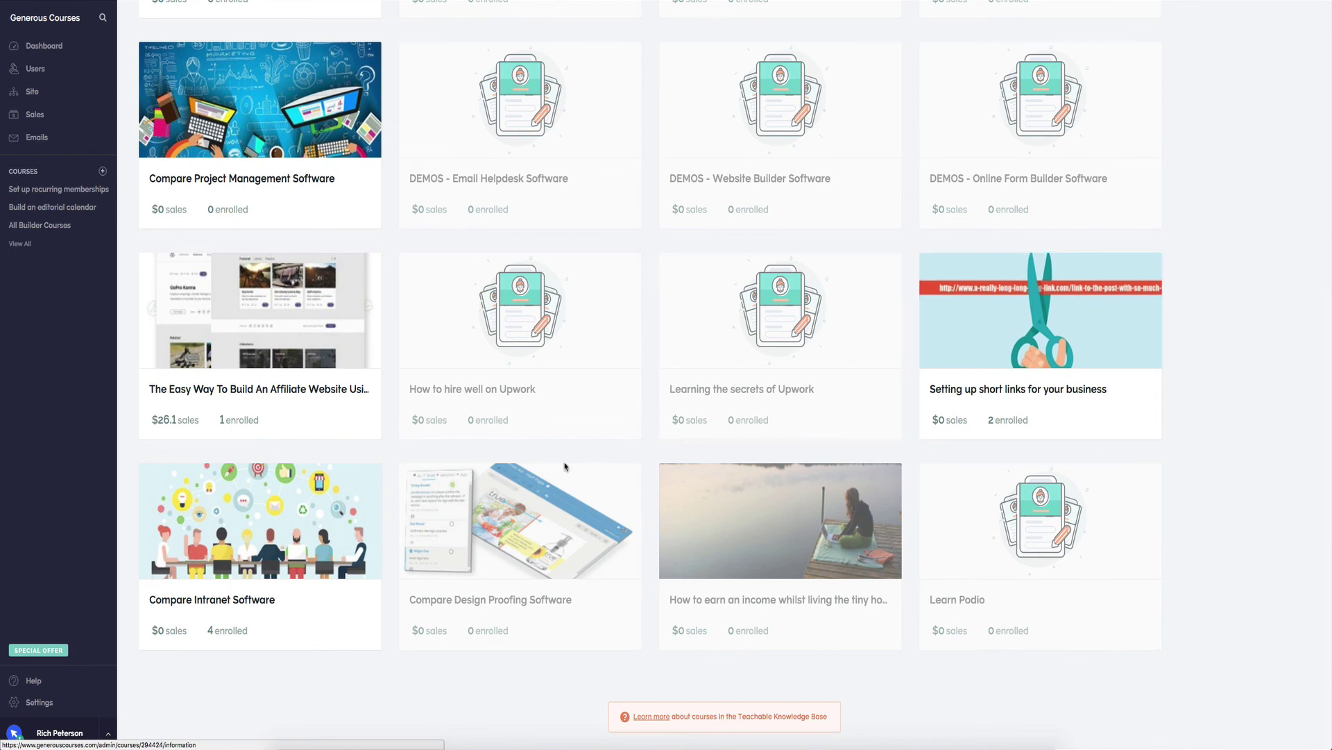
{"action": "scroll", "coordinate": [271, 378], "scroll_direction": "up", "scroll_amount": 3}
{"action": "scroll", "coordinate": [271, 378], "scroll_direction": "up", "scroll_amount": 5}
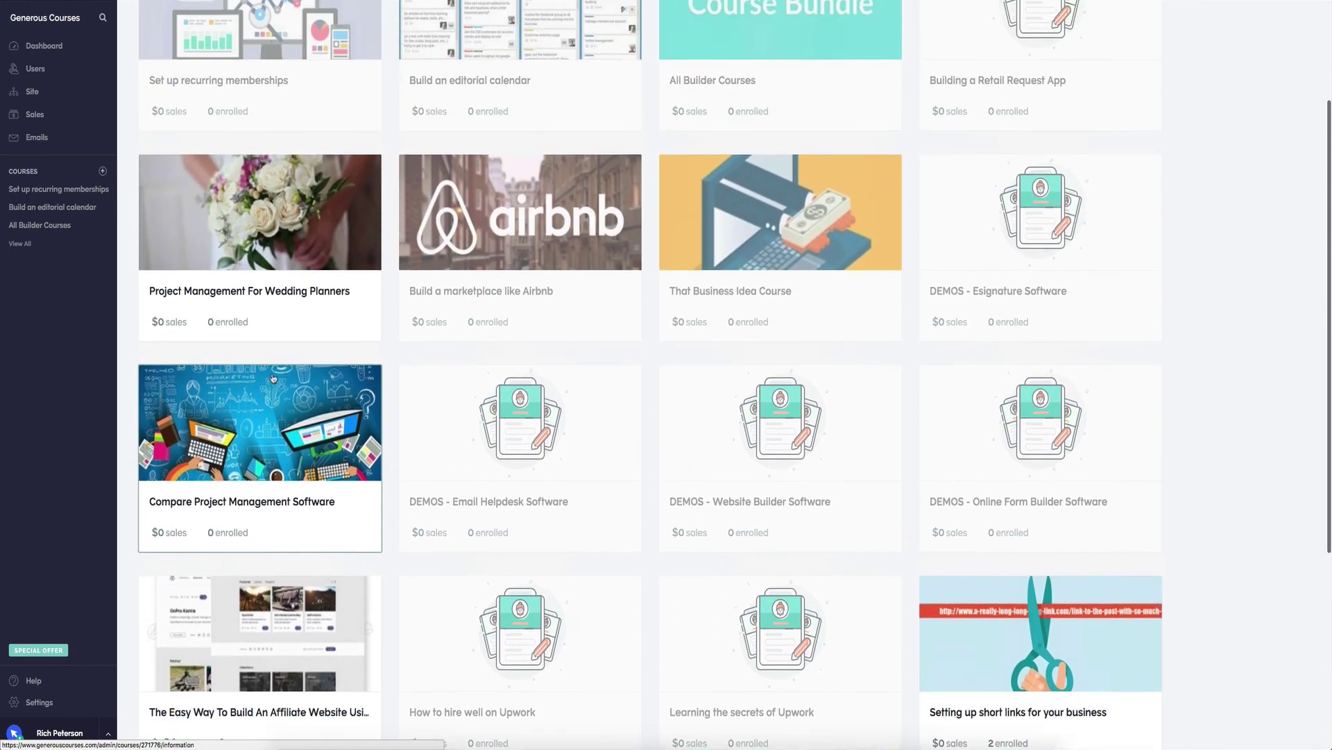